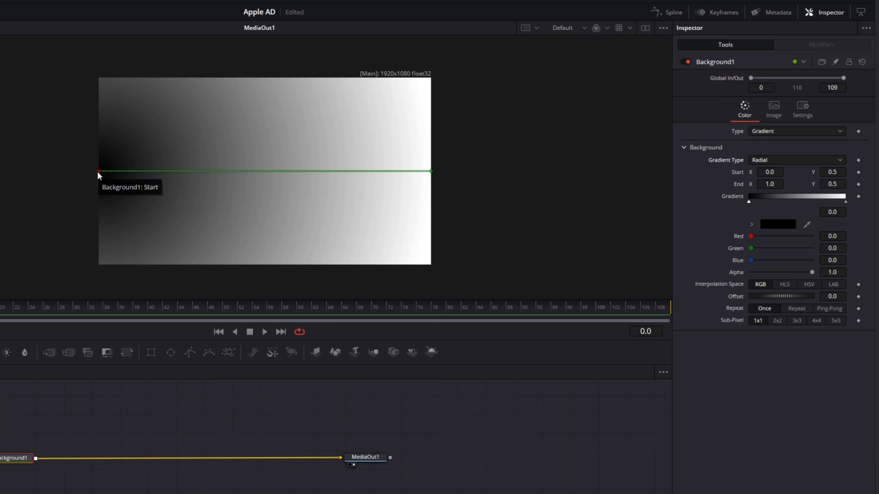
Run the background's radial gradient vertically, from the top centre of the frame at about Y 1.01 to below the bottom edge at about Y -0.18
left_click_drag(98, 172, 260, 77)
left_click_drag(431, 171, 261, 273)
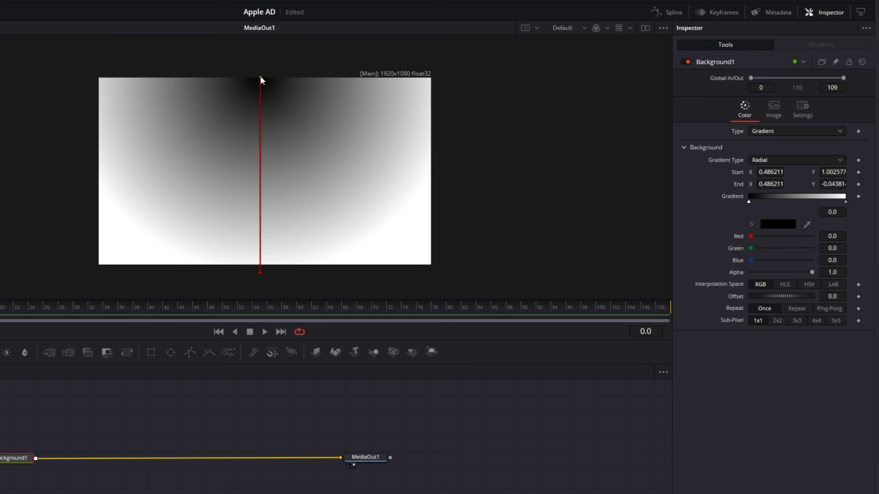
left_click_drag(260, 77, 261, 76)
left_click_drag(261, 272, 262, 298)
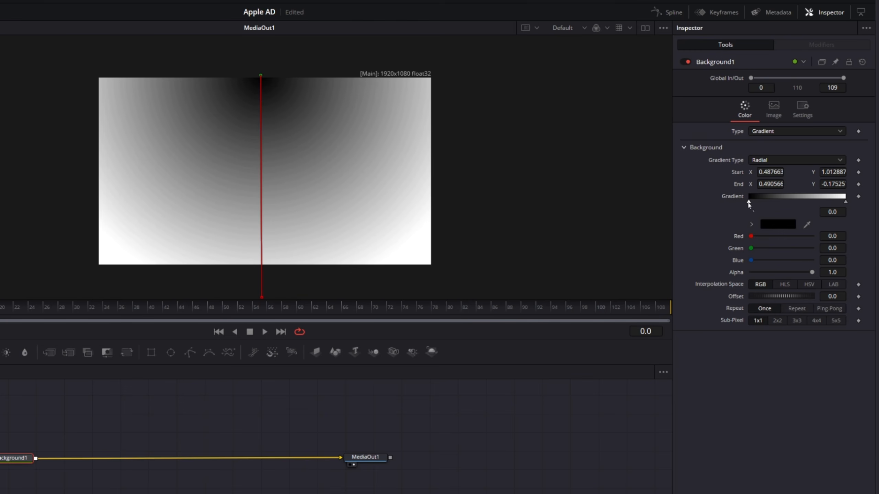
Colour the gradient's start dark grey, with red, green and blue at 0.137254, and its end black
left_click(778, 224)
mouse_move(371, 299)
left_mouse_down()
mouse_move(376, 285)
mouse_move(373, 303)
left_mouse_up()
left_click(358, 375)
left_click(845, 202)
left_click(777, 224)
left_click(361, 374)
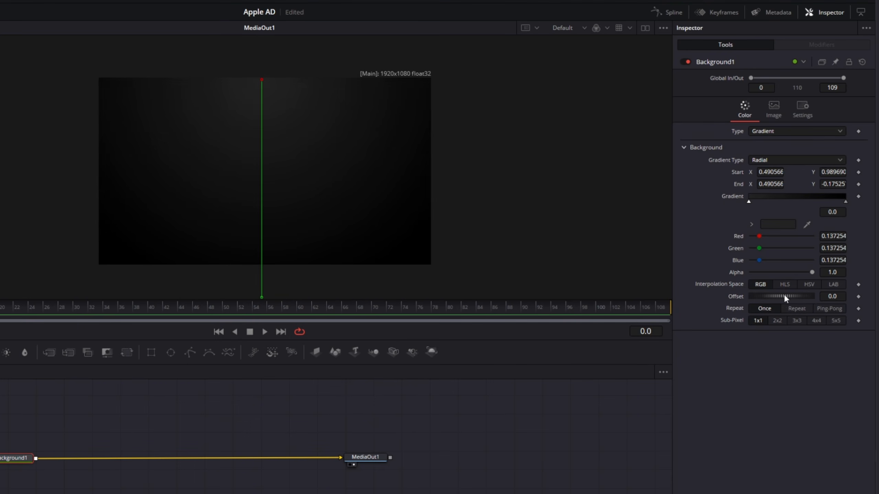
Set the background gradient's offset to about 0.261
left_click_drag(784, 294, 798, 295)
left_click(242, 173)
scroll(241, 173, "up", 2)
scroll(241, 174, "down", 2)
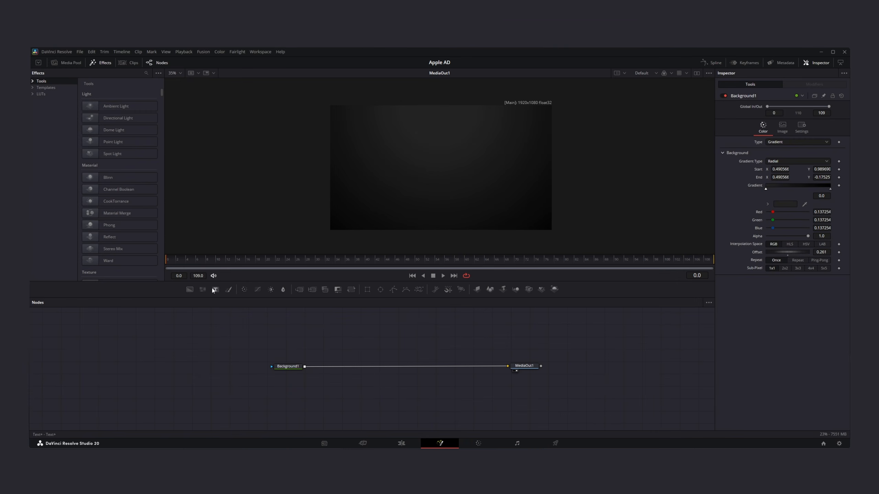
Merge a Text+ node over the background and set its font to SF Pro Display Medium
left_click_drag(365, 323, 305, 367)
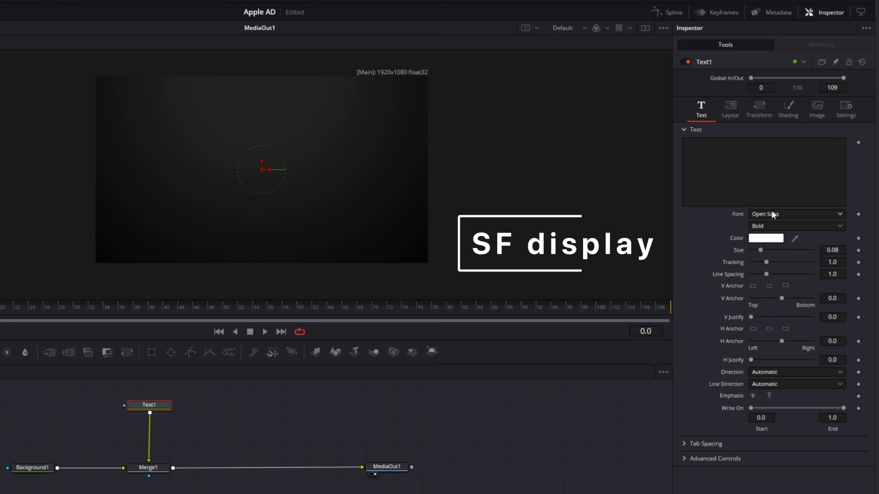
left_click(776, 213)
type("sf")
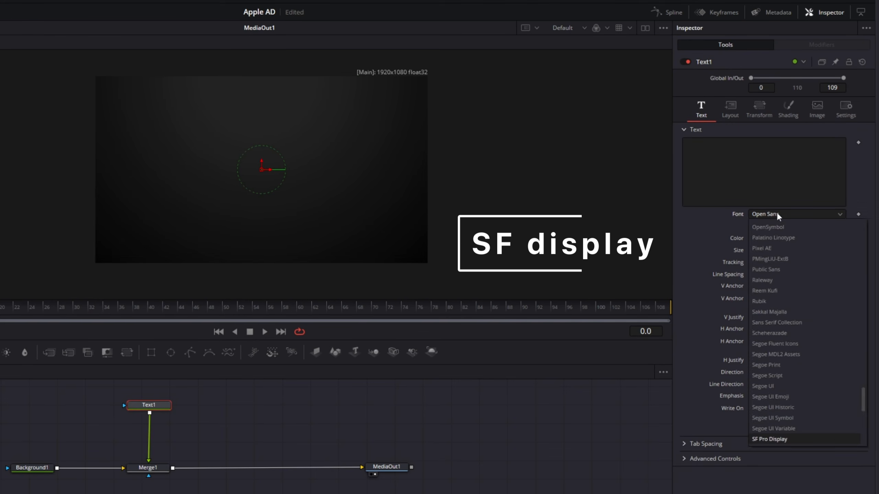
key("Return")
left_click(781, 226)
left_click(786, 250)
Enter the text "Introducing" in the text node and set its size to 0.079
left_click(779, 171)
type("In")
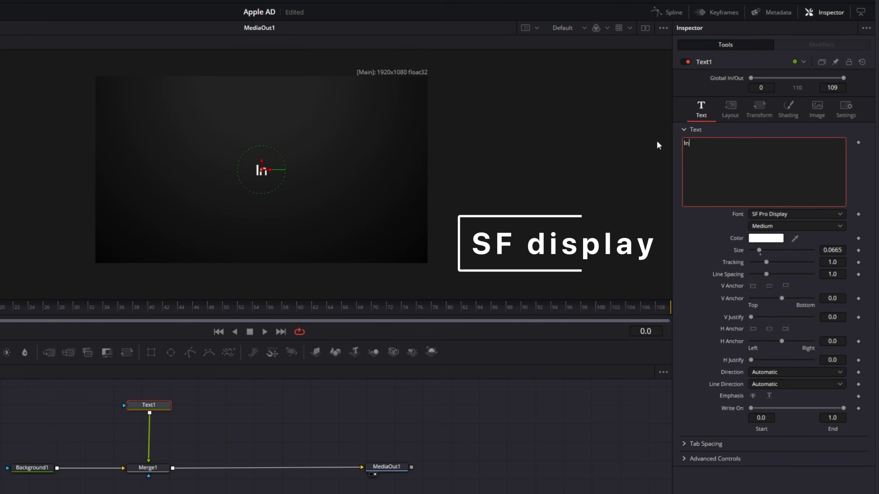
type("troducing")
left_click(471, 429)
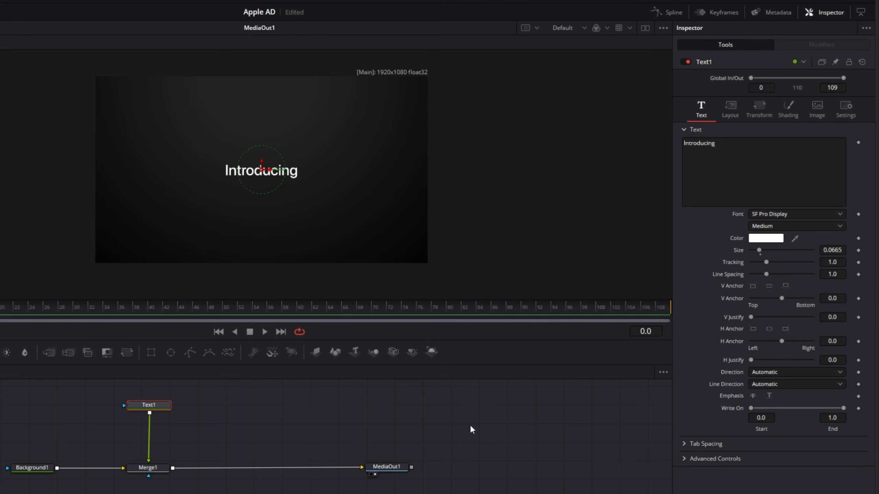
left_click_drag(832, 250, 836, 250)
Duplicate the Text1 node, merge the copy with the original and place the new merge node directly below Text1
left_click(159, 405)
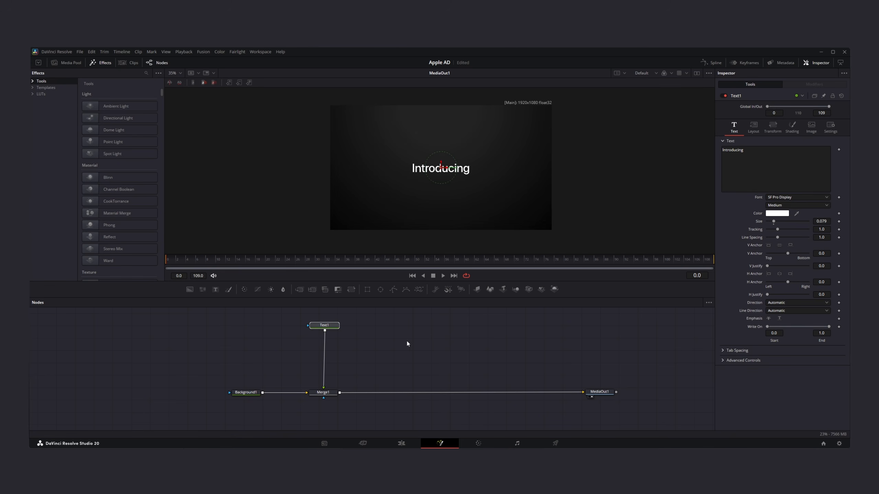
key("ctrl+v")
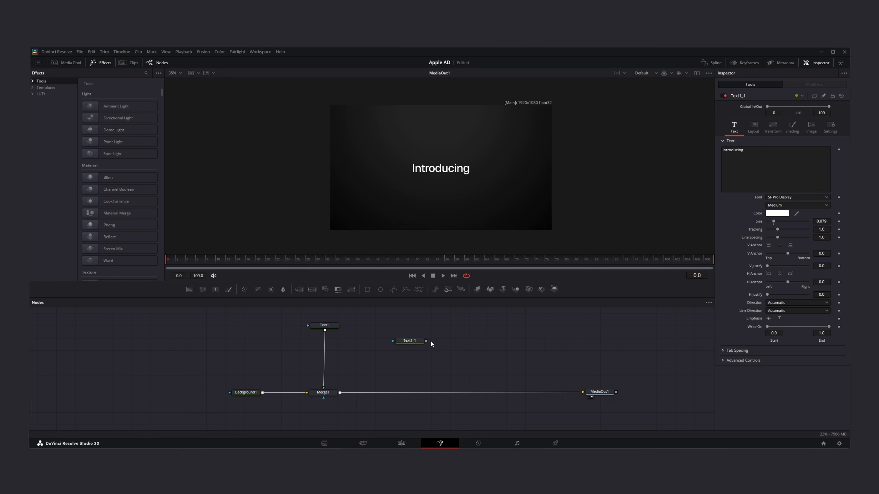
left_click_drag(427, 341, 325, 331)
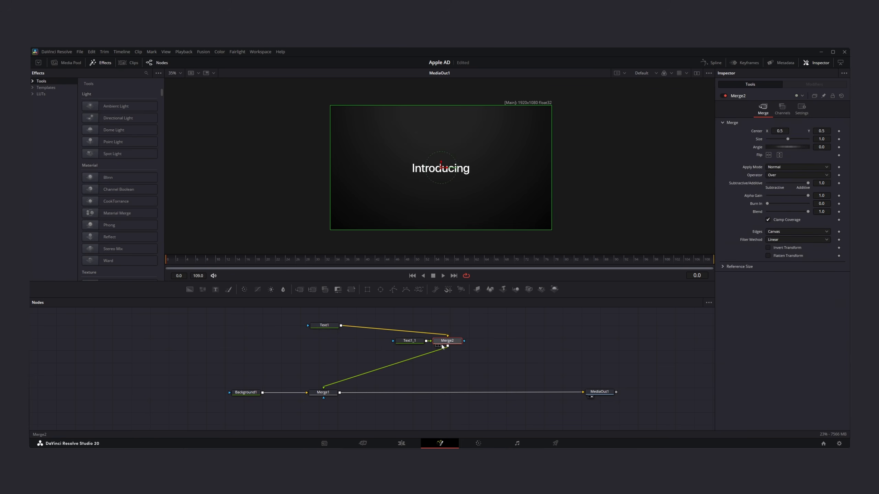
left_click_drag(443, 347, 320, 347)
Change the duplicated text to "The New" and set its layout centre X to 0.736 so it follows "Introducing"
left_click(409, 341)
left_click(750, 127)
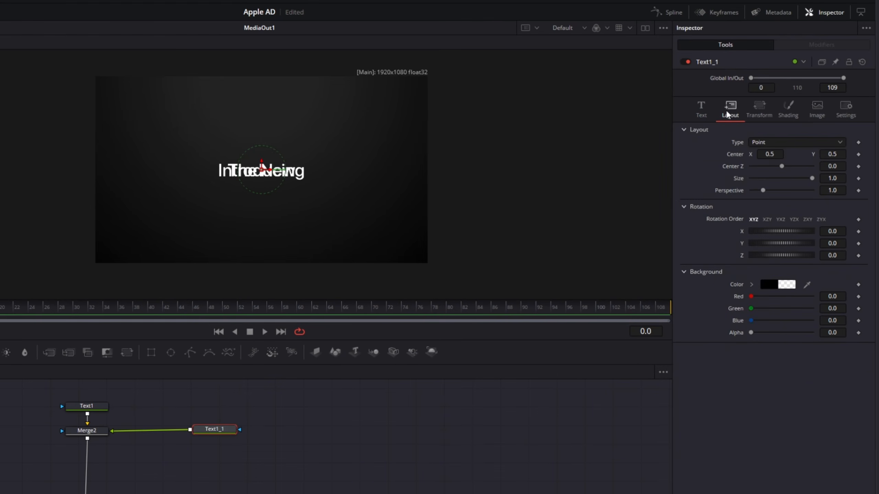
mouse_move(770, 154)
left_mouse_down()
mouse_move(794, 155)
mouse_move(773, 153)
left_mouse_up()
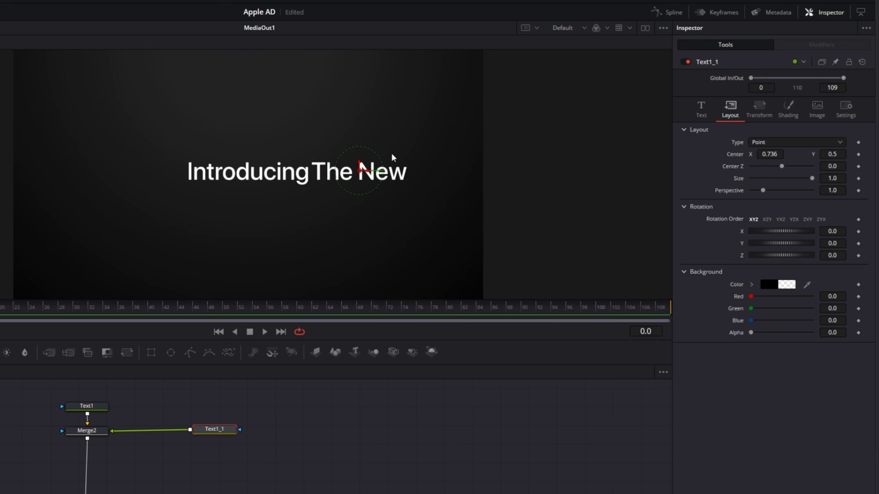
Keyframe the "Introducing" text's layout centre Y from about 0.42 at frame 0 to 0.5 at frame 15, and play the animation
left_click(324, 325)
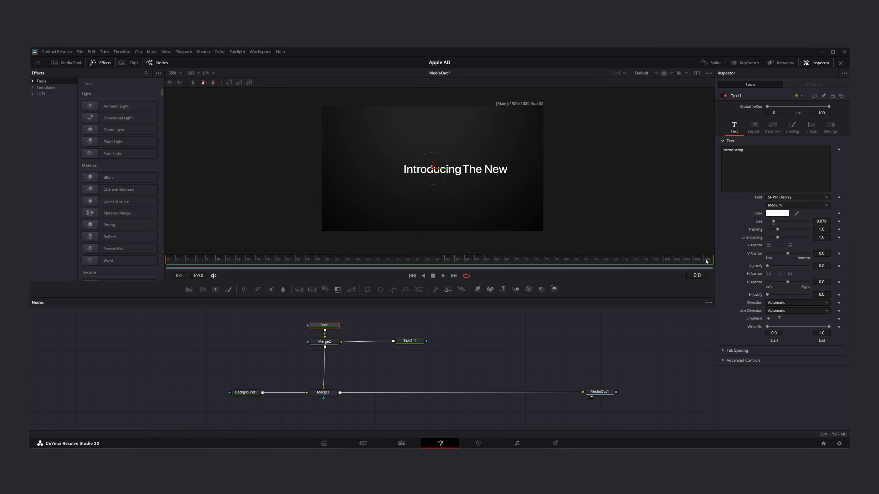
left_click(838, 157)
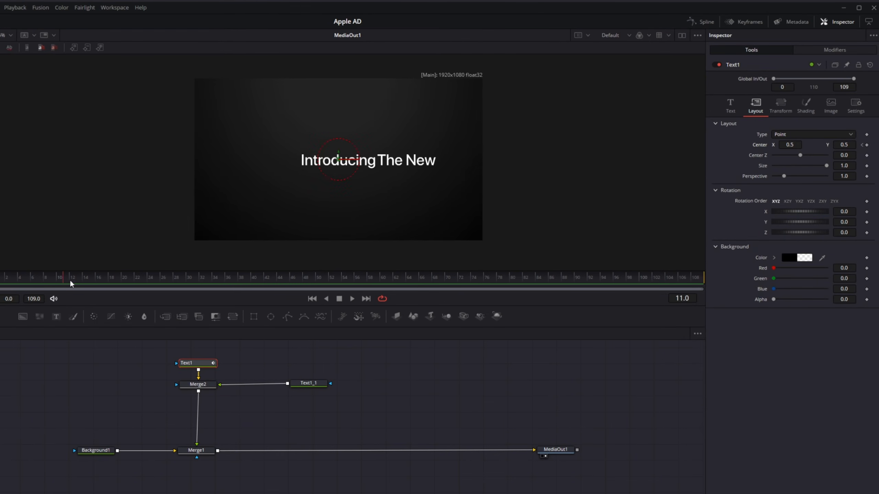
left_click(861, 146)
left_click_drag(847, 147, 831, 146)
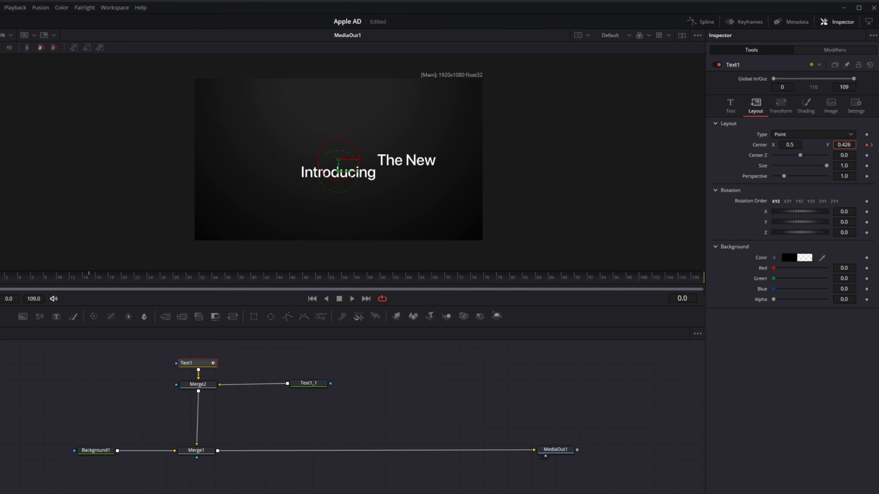
key("space")
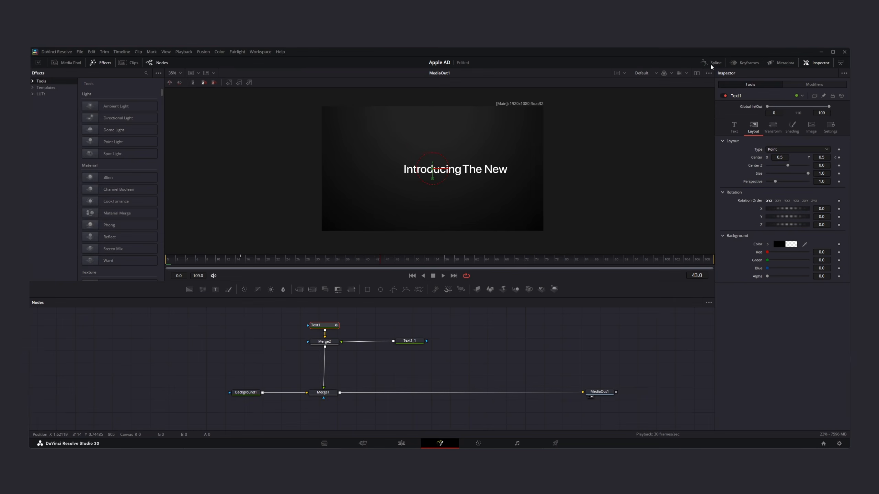
Open the Spline editor, limit it to the selected tool and display Text1's displacement curve
left_click(711, 64)
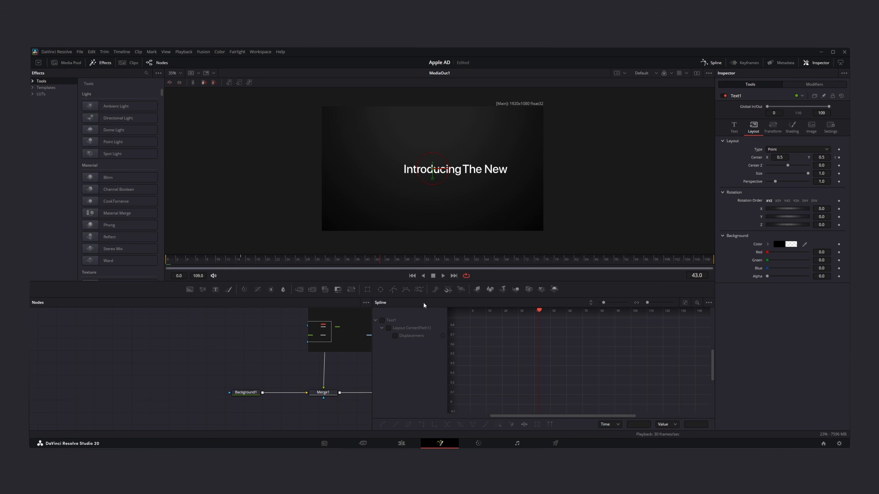
left_click(708, 302)
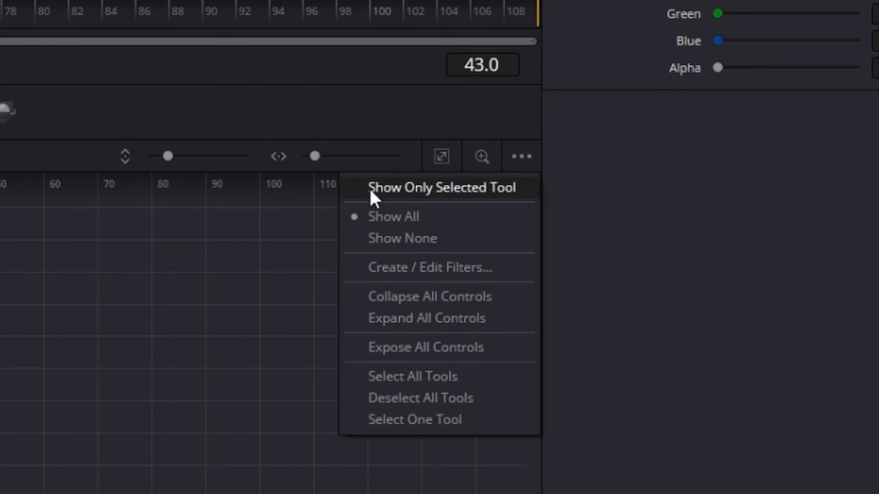
left_click(401, 188)
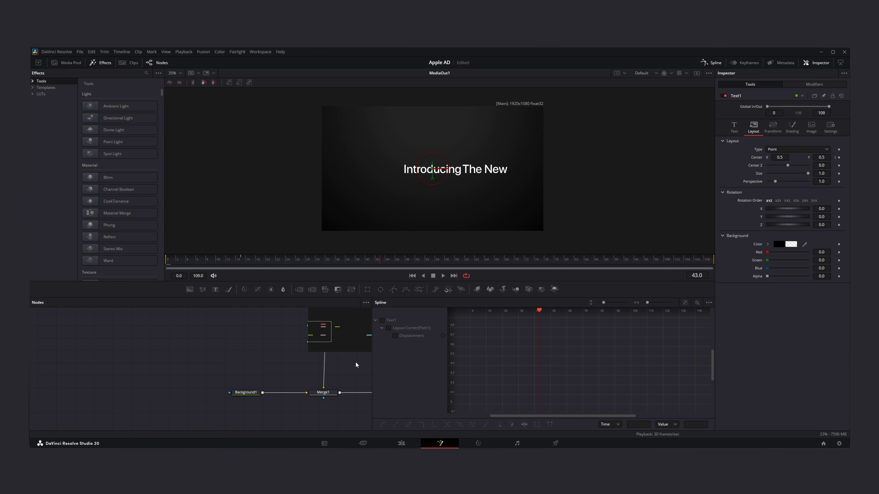
left_click_drag(326, 363, 242, 373)
left_click(238, 325)
left_click(243, 336)
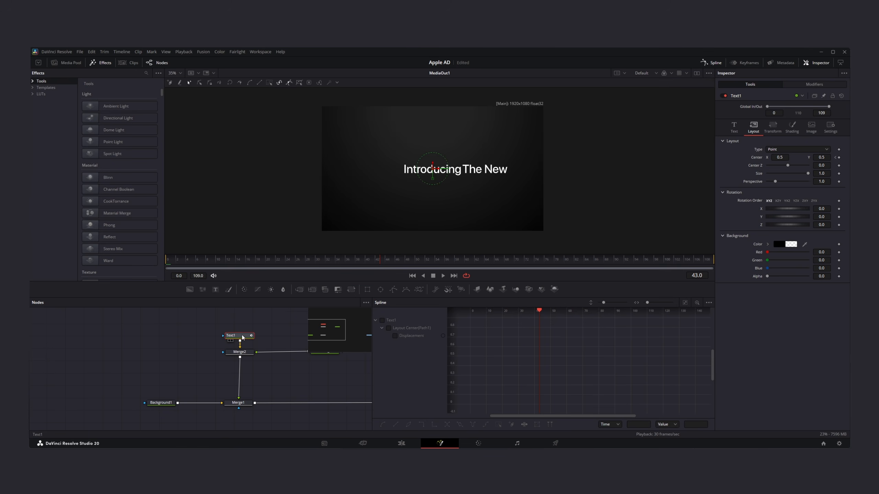
left_click(382, 320)
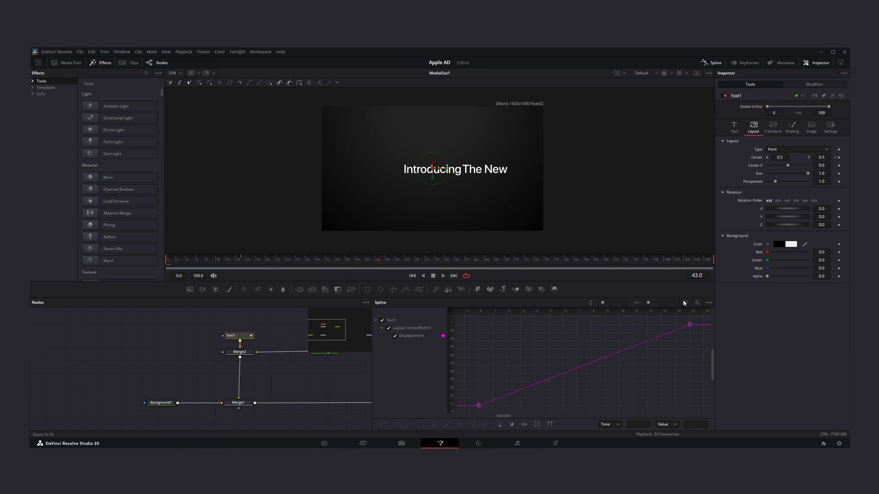
Apply Out Cubic easing to Text1's displacement keyframes and play the animation
right_click(659, 314)
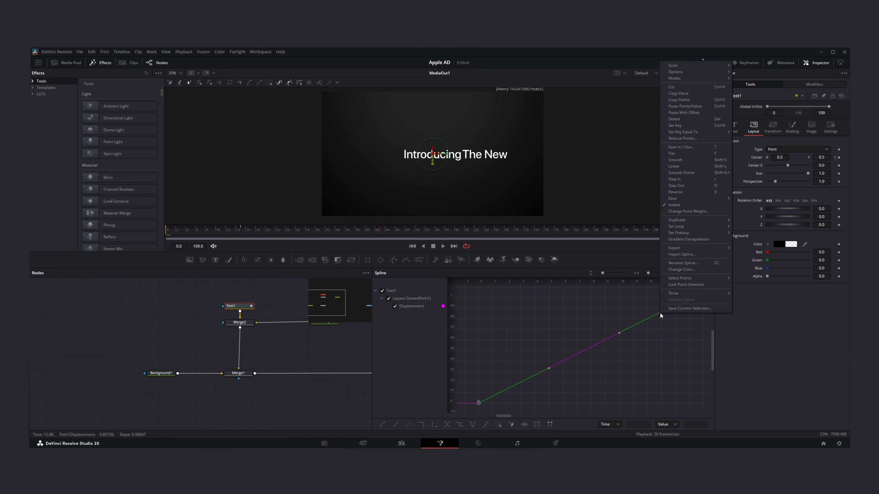
mouse_move(707, 199)
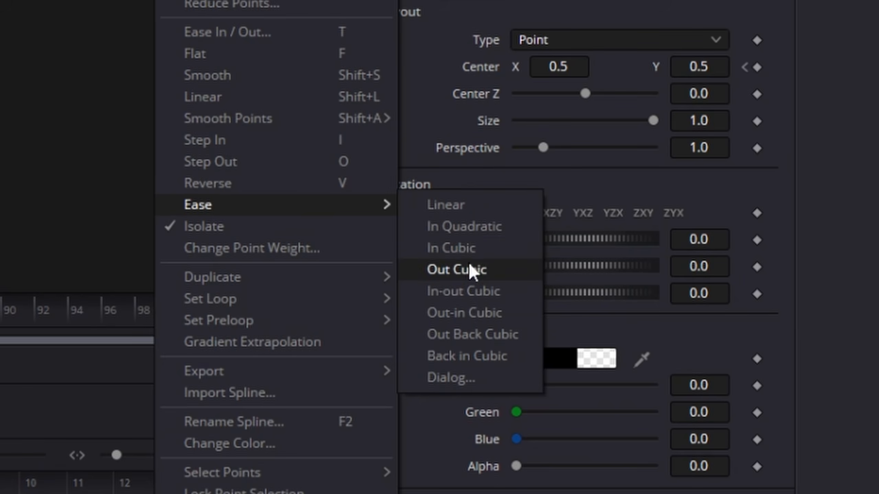
left_click(749, 218)
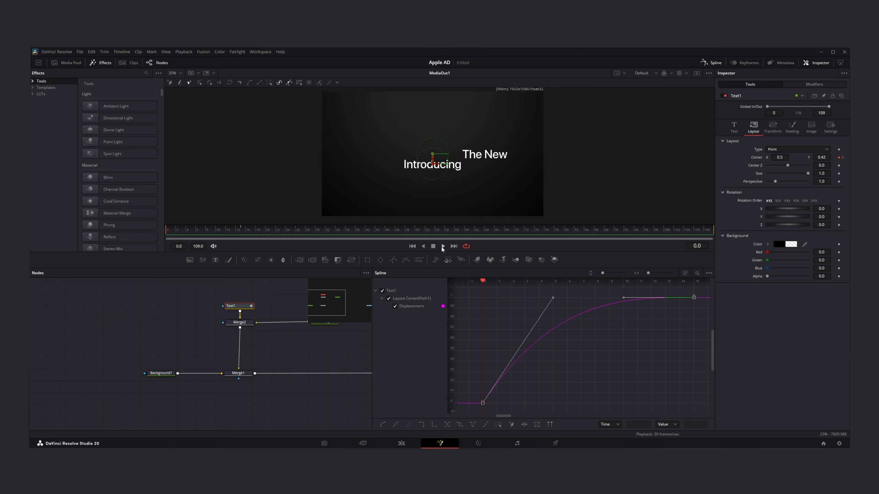
left_click(442, 246)
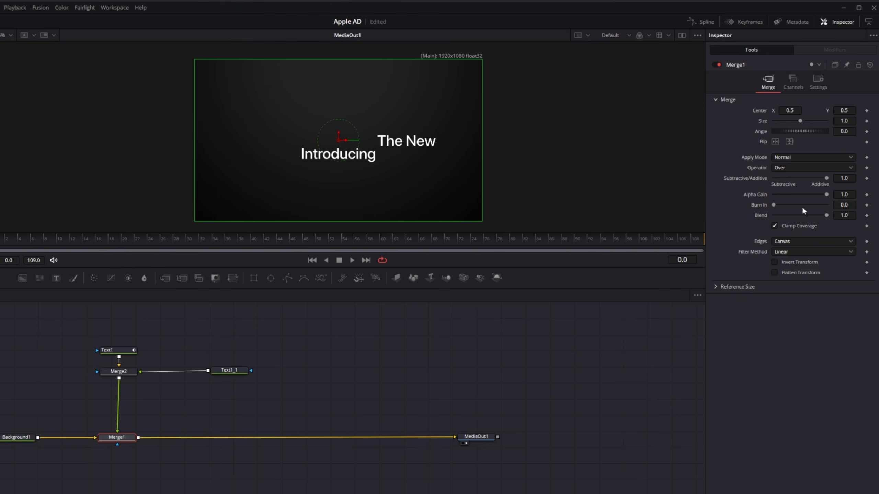
Keyframe Merge1's blend from 0.0 at frame 0 to 1.0 at frame 15 to fade in the text, and preview it
left_click(866, 216)
left_click_drag(35, 237, 89, 241)
left_click(867, 215)
left_click(861, 216)
left_click_drag(826, 215, 770, 215)
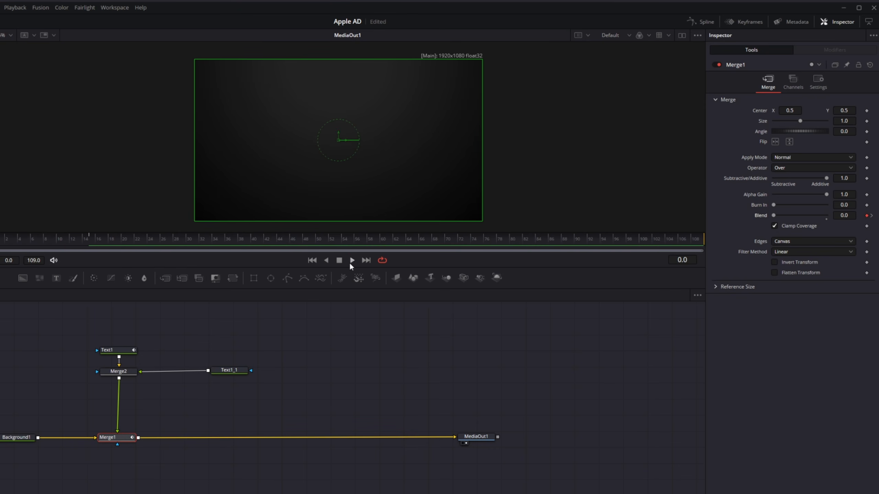
left_click(350, 260)
left_click(341, 259)
left_click_drag(87, 241, 0, 240)
left_click(352, 260)
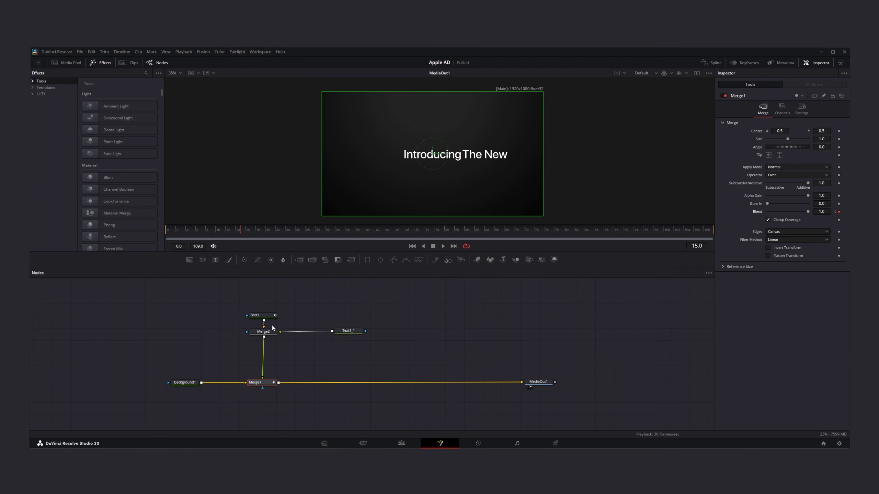
Insert a Transform node after Merge2, keyframe its centre X to slide the text left between frames 15 and 35, and play the result
left_click(271, 332)
key("shift+space")
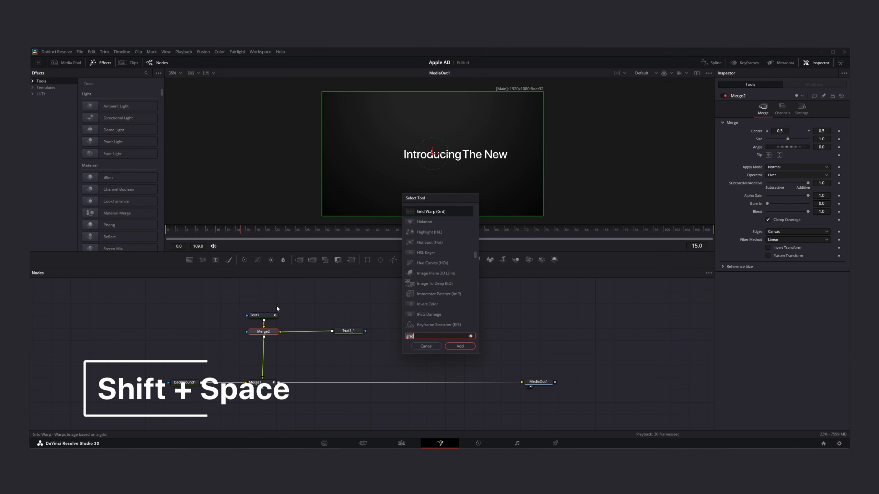
type("trans")
key("Return")
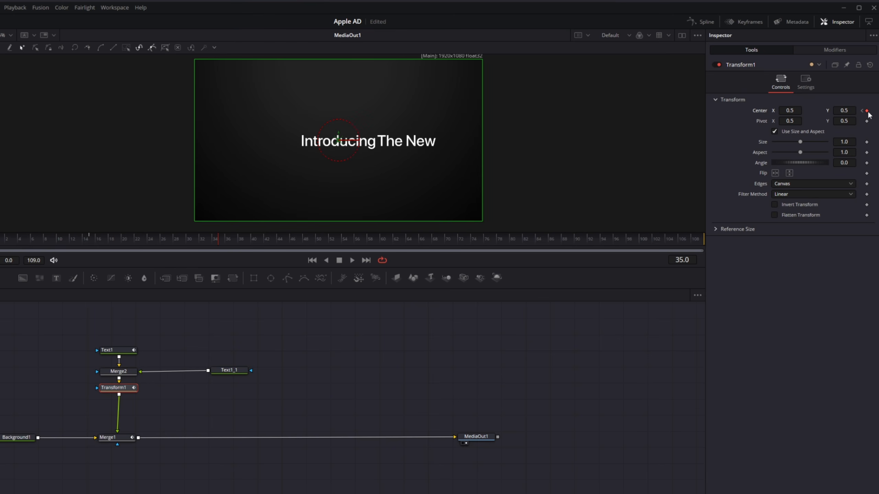
left_click_drag(791, 112, 758, 112)
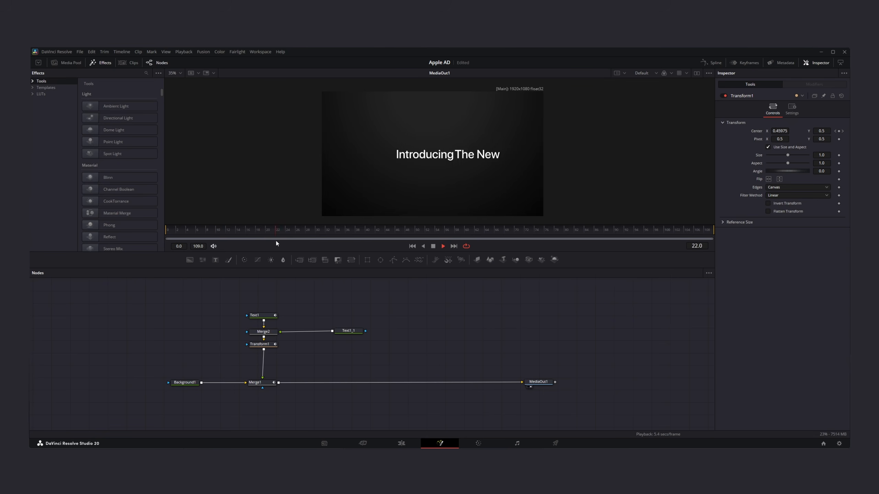
left_click(240, 231)
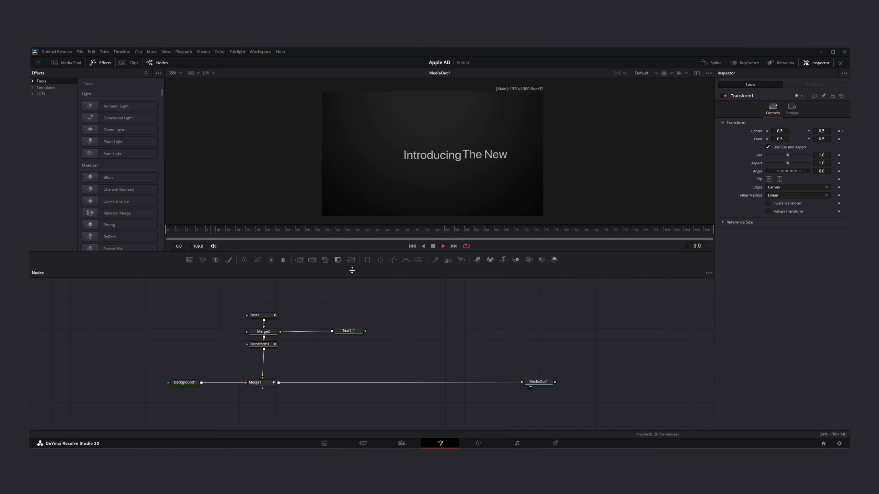
Move the Background1 node away from Merge1 and insert a Grid node between them
left_click_drag(184, 382, 151, 380)
key("shift+space")
type("transgrid")
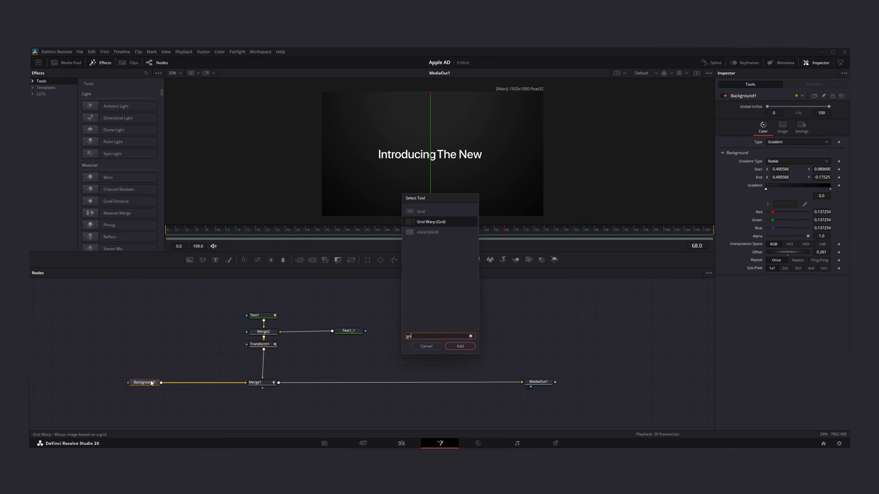
key("Up")
key("Return")
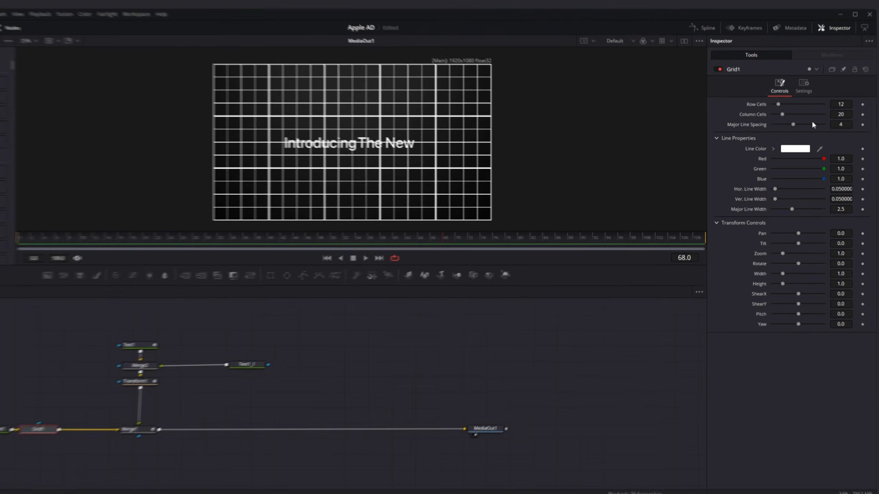
Set the grid's row cells to 3
left_click(819, 122)
type("3")
key("Return")
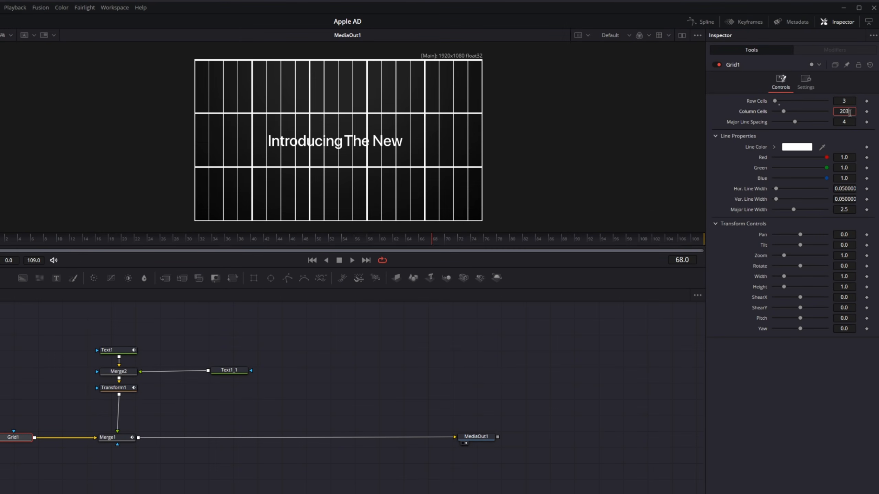
Set the grid's column cells to 3, major line spacing to 0, horizontal line width to 0.043 and vertical line width to 0.027
left_click(849, 111)
type("3")
key("Return")
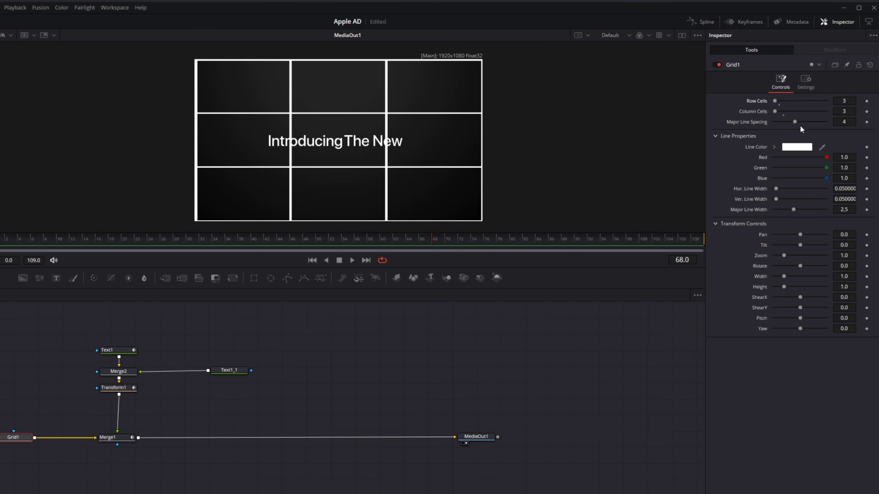
left_click_drag(795, 122, 753, 126)
left_click_drag(847, 198, 839, 198)
left_click_drag(849, 189, 845, 189)
Set Transform1's centre X to 0.391 at frame 35 to centre the text against the grid, and disable the Grid1 node
left_click(123, 389)
left_click_drag(191, 239, 217, 239)
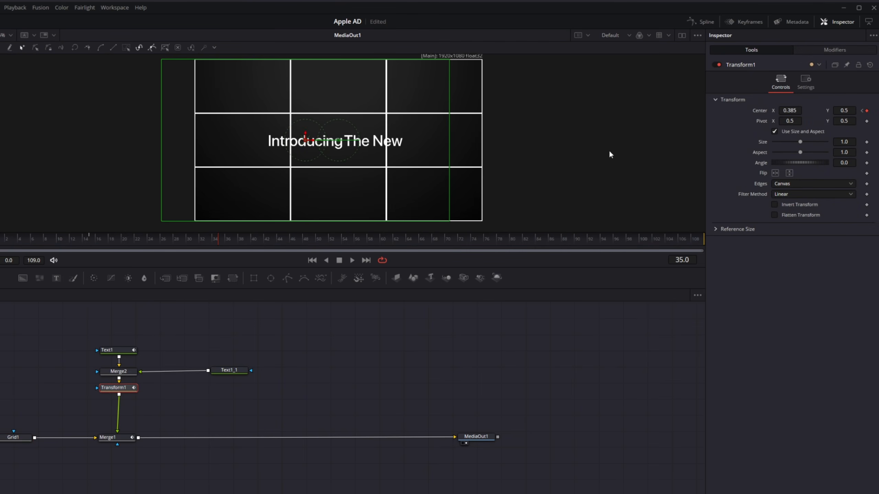
left_click_drag(793, 115, 797, 114)
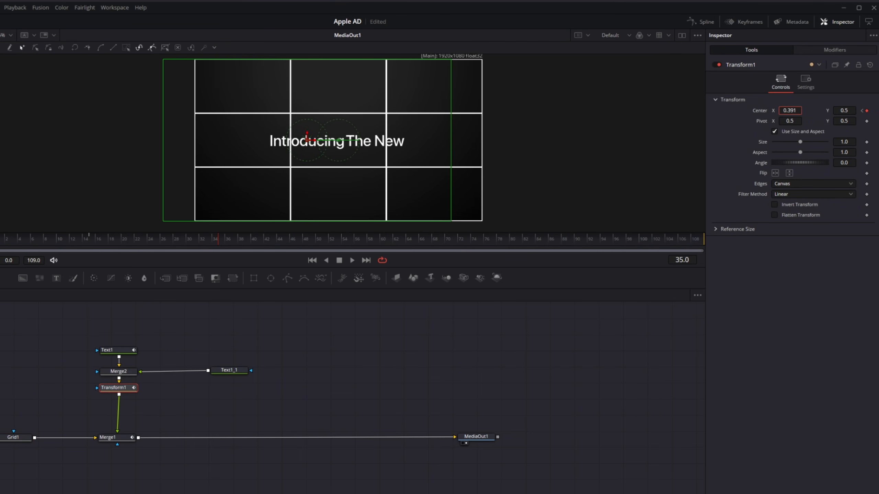
left_click(14, 437)
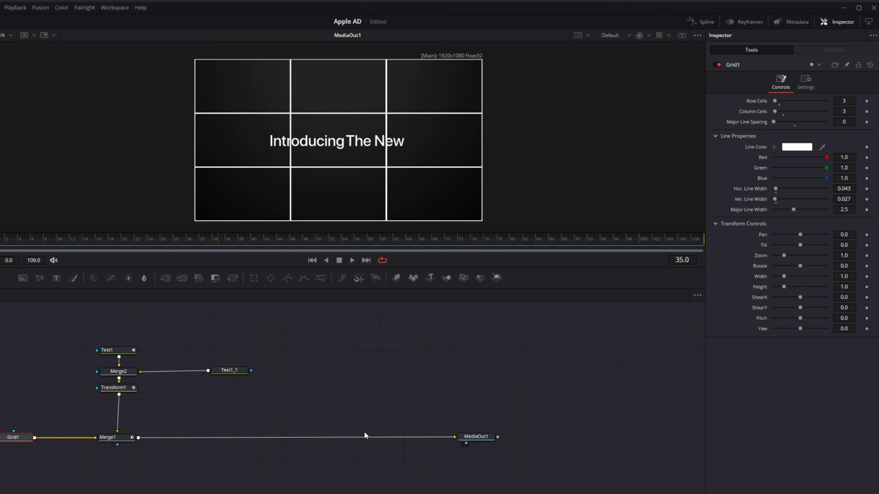
left_click(717, 65)
Enable motion blur on Transform1 with a quality of 4
left_click(114, 388)
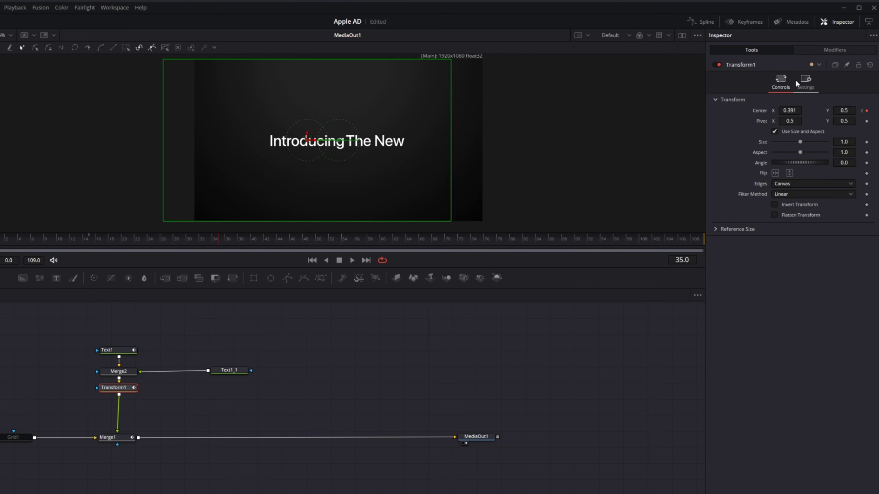
left_click(809, 88)
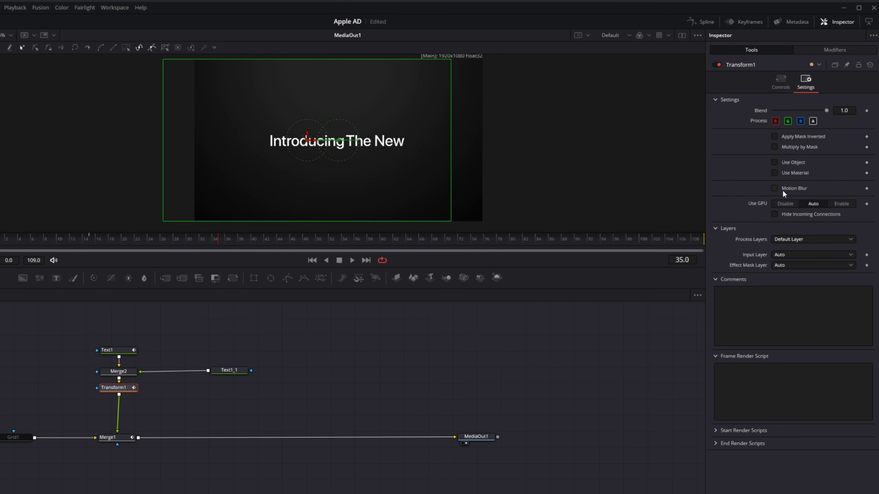
left_click(792, 189)
left_click(838, 200)
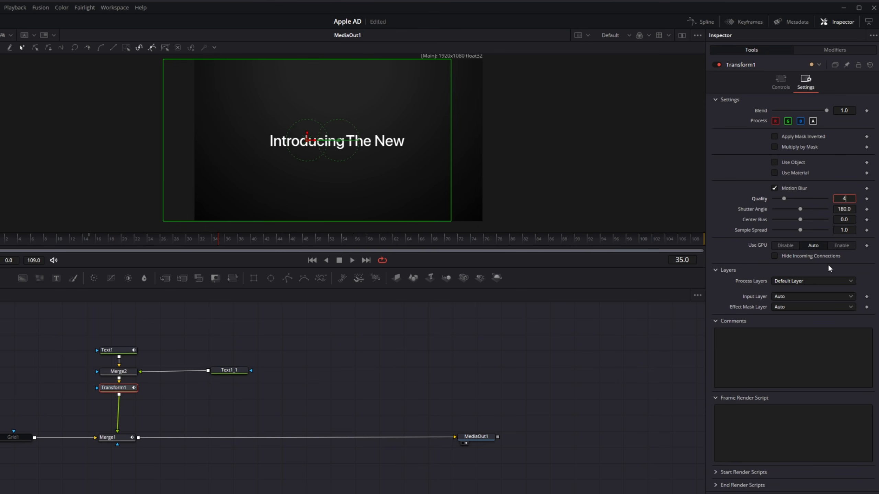
type("4")
key("Return")
Enable motion blur on Text1 with a quality of 4 and play the animation
left_click(112, 349)
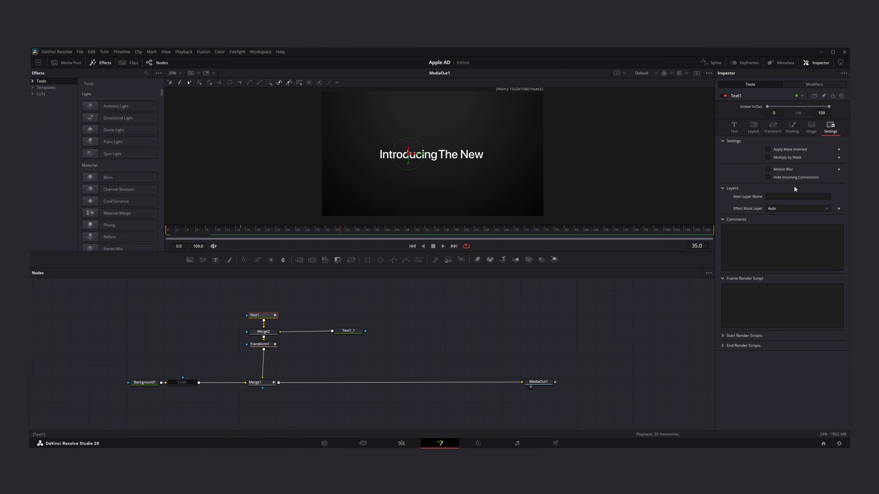
left_click(783, 169)
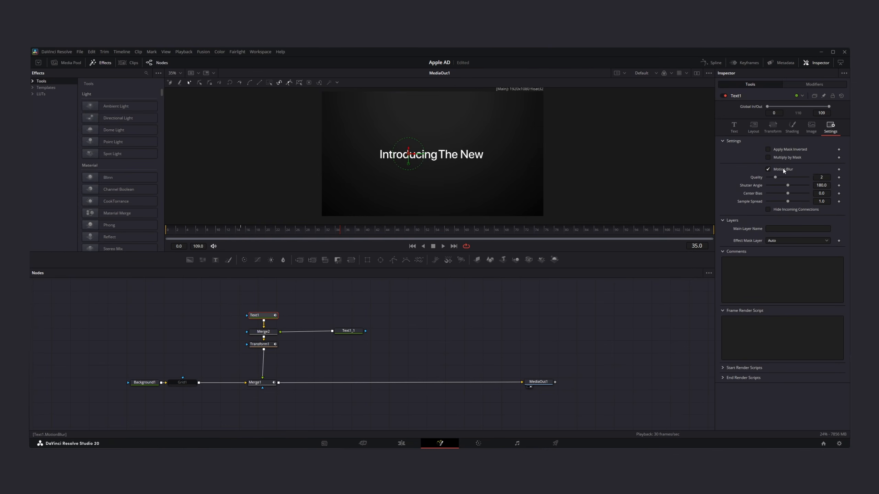
left_click(442, 246)
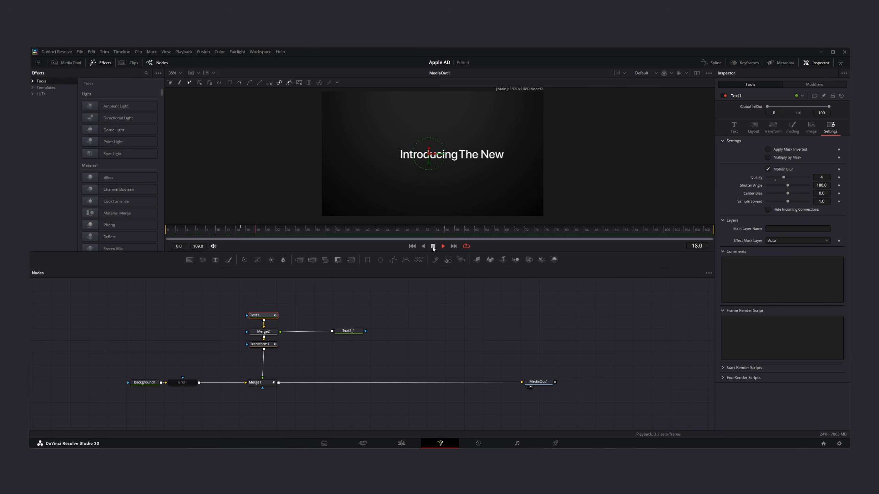
left_click(433, 247)
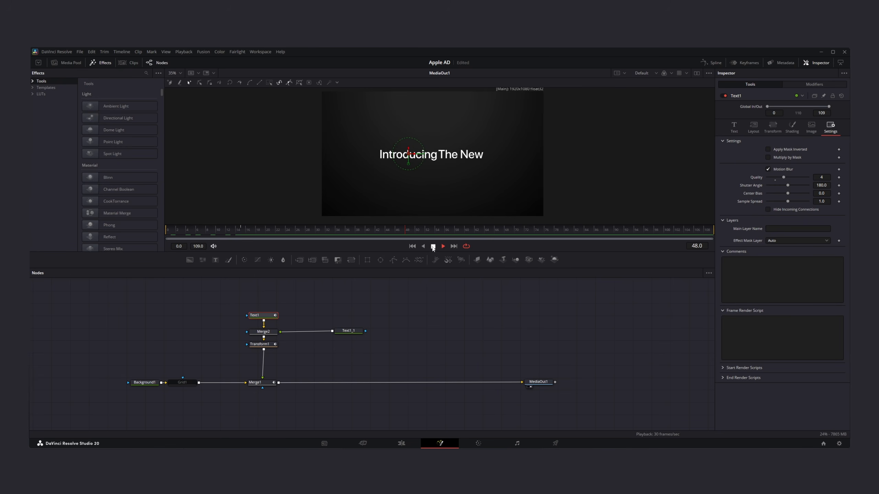
Smooth Transform1's displacement spline and ease it with Ease In 31.7 and Ease Out 70.4, and play the result
left_click(712, 65)
left_click(260, 344)
left_click(382, 291)
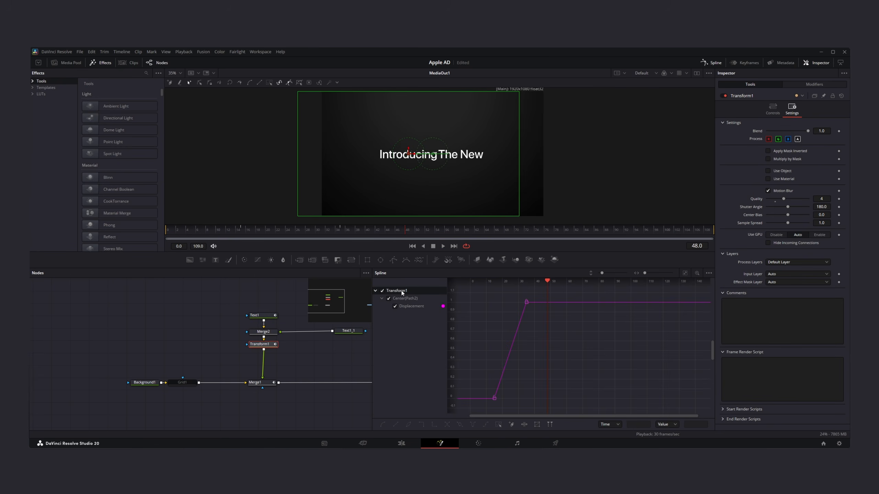
left_click(686, 276)
left_click_drag(473, 408, 700, 292)
key("f")
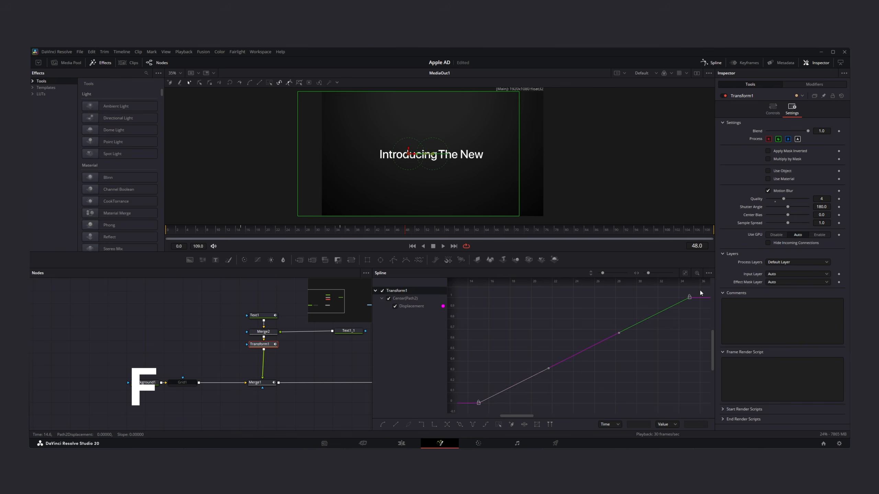
key("ctrl+t")
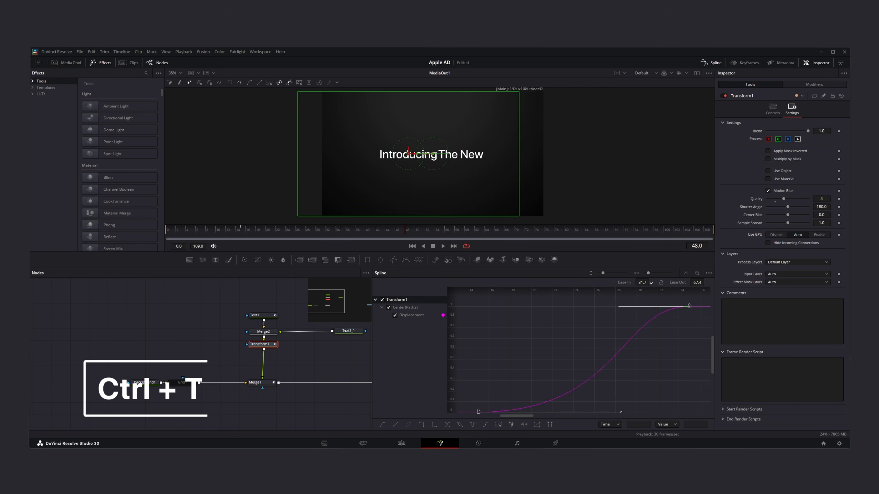
left_click(443, 246)
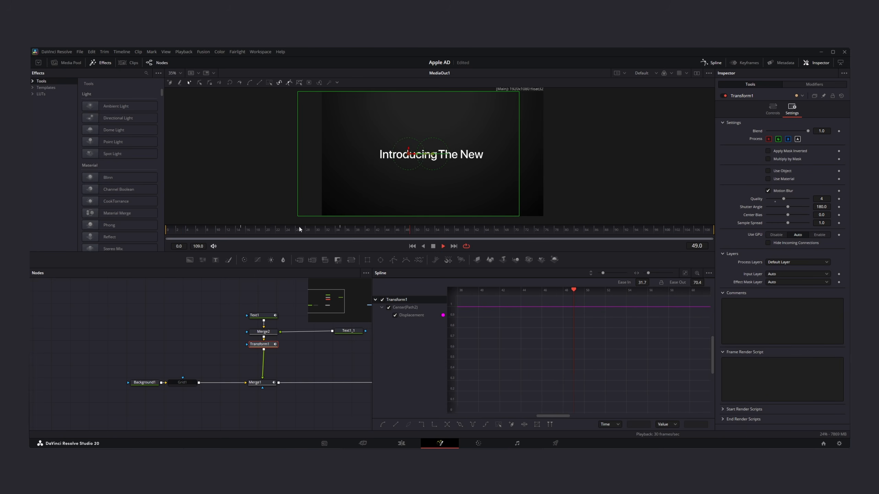
Keyframe Merge2's blend from 0.0 at frame 15 to 1.0 at frame 25 to fade in "The New", and play it
left_click_drag(299, 228, 245, 231)
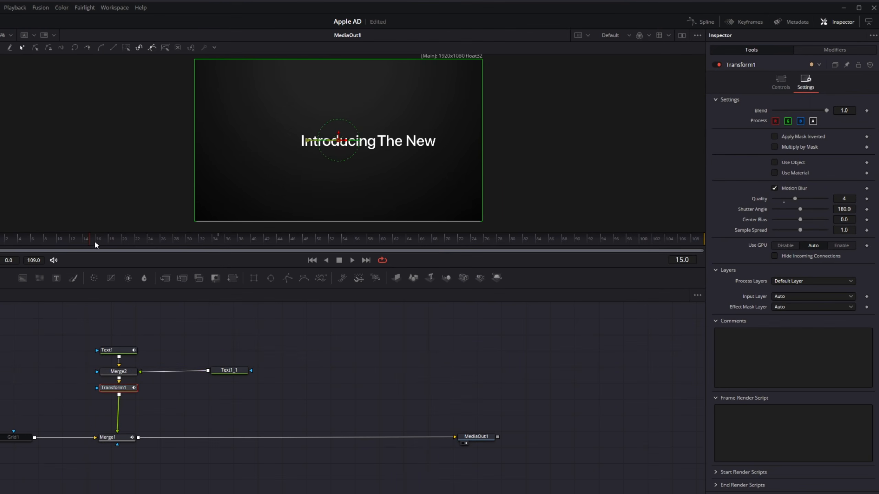
left_click(123, 373)
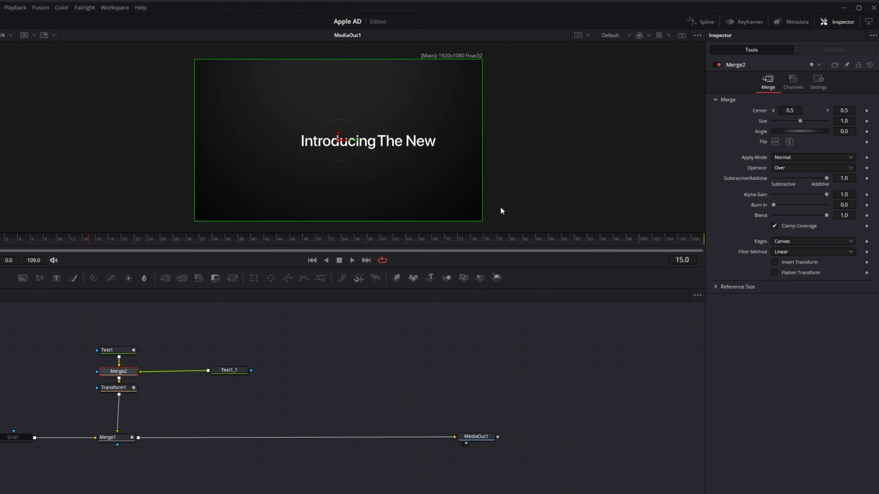
left_click(866, 215)
left_click_drag(122, 240, 156, 245)
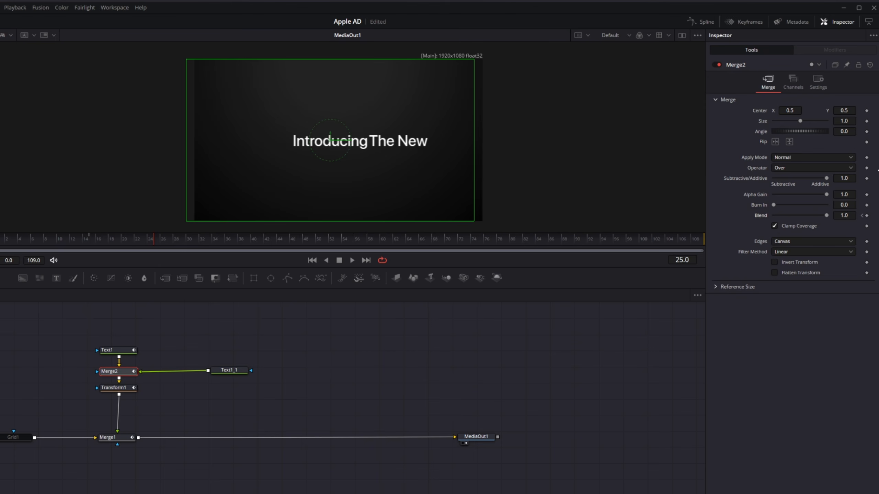
left_click(863, 216)
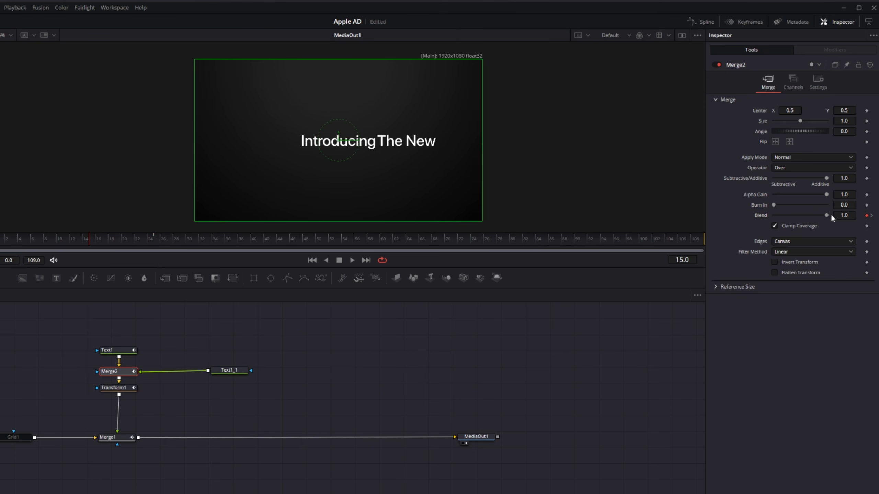
left_click_drag(826, 214, 591, 218)
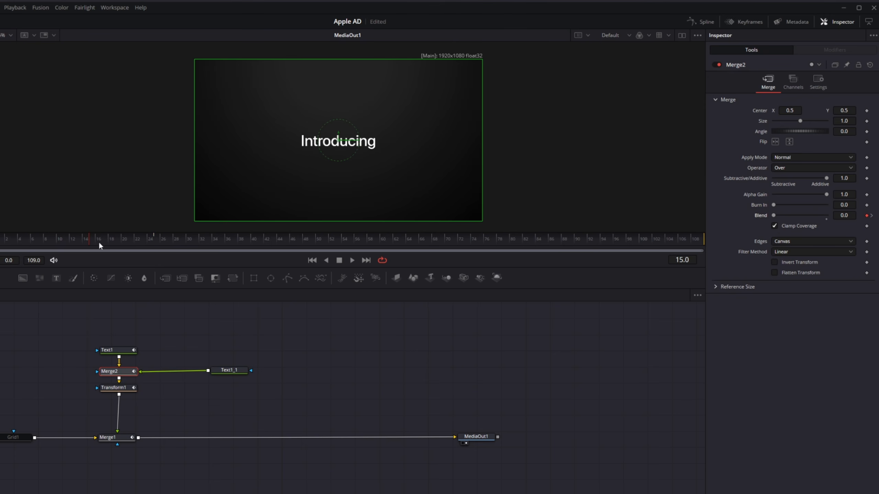
left_click(352, 260)
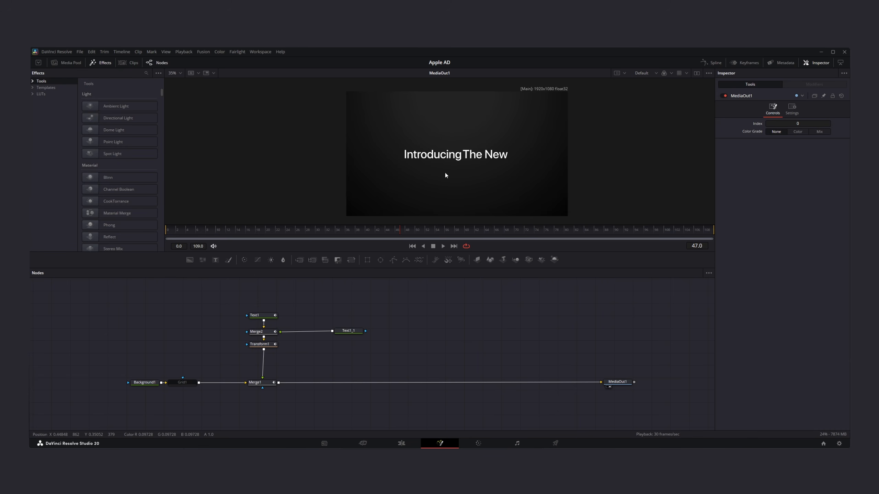
Duplicate the Text1 node as a separate unconnected node and show the copy in a second viewer
left_click_drag(445, 175, 541, 173)
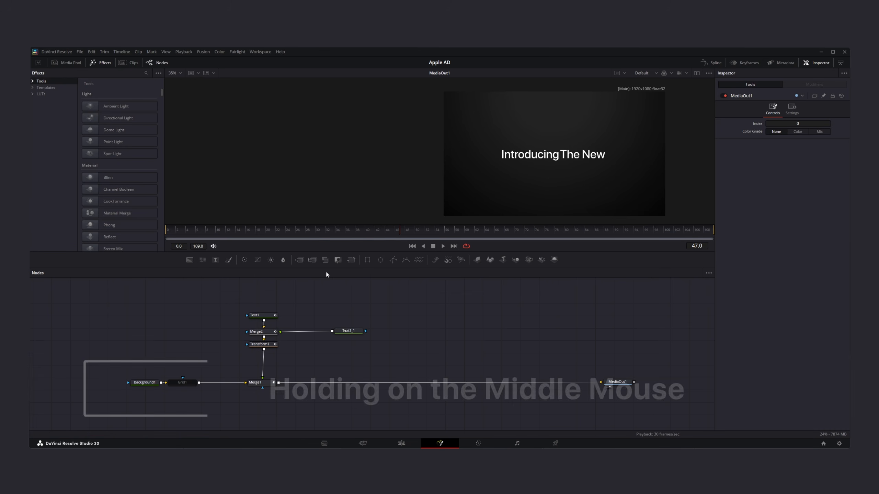
left_click(272, 315)
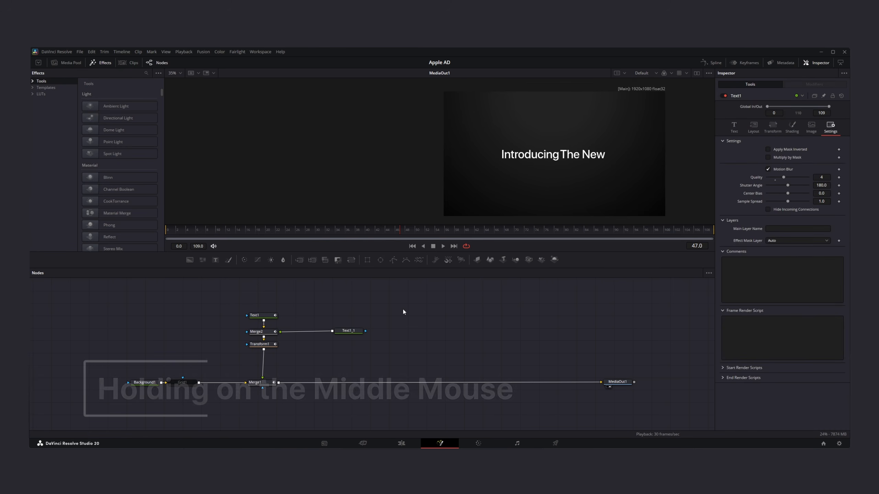
key("ctrl+v")
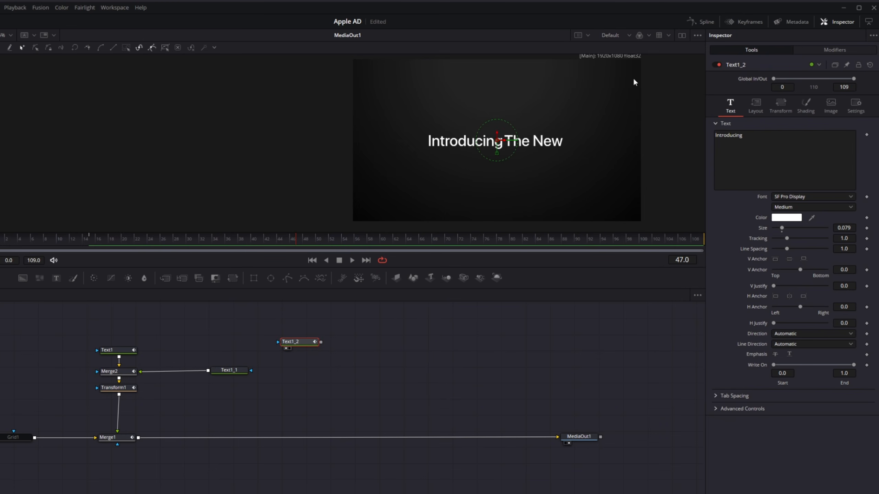
left_click(681, 36)
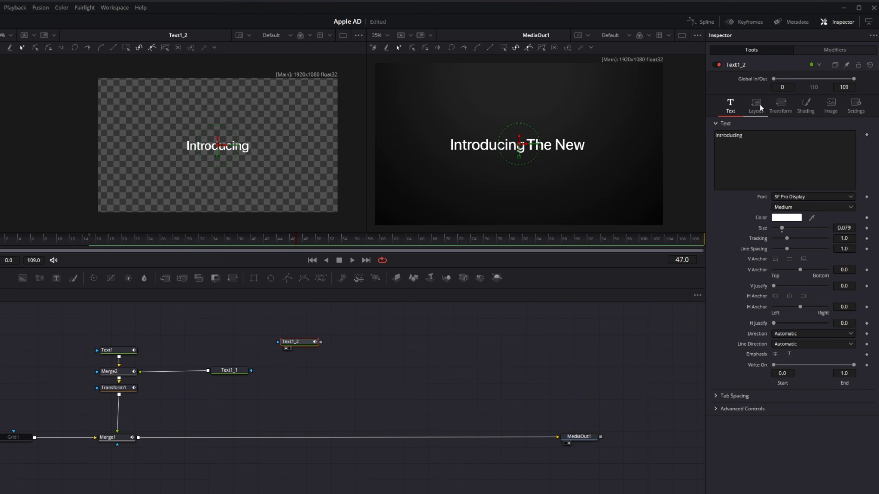
Clear the copied text's layout animation, change its text to "IPhone 17" and set its size to 0.0601
left_click(759, 103)
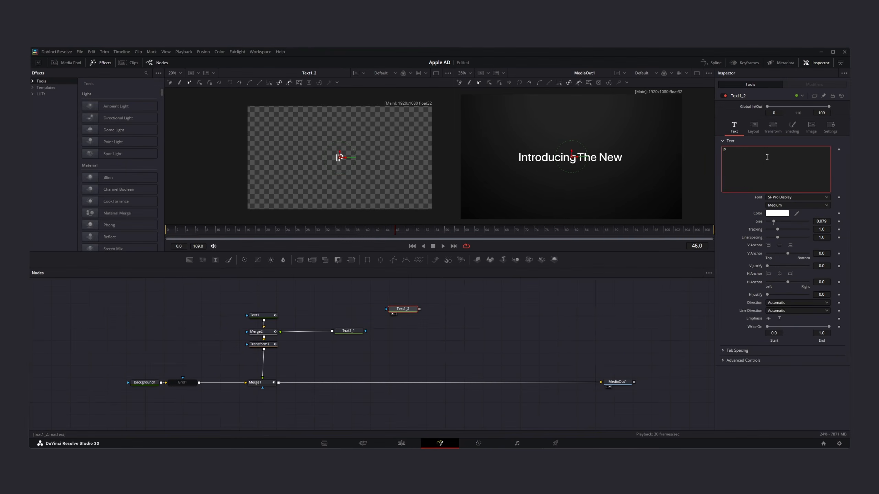
type("hone 17")
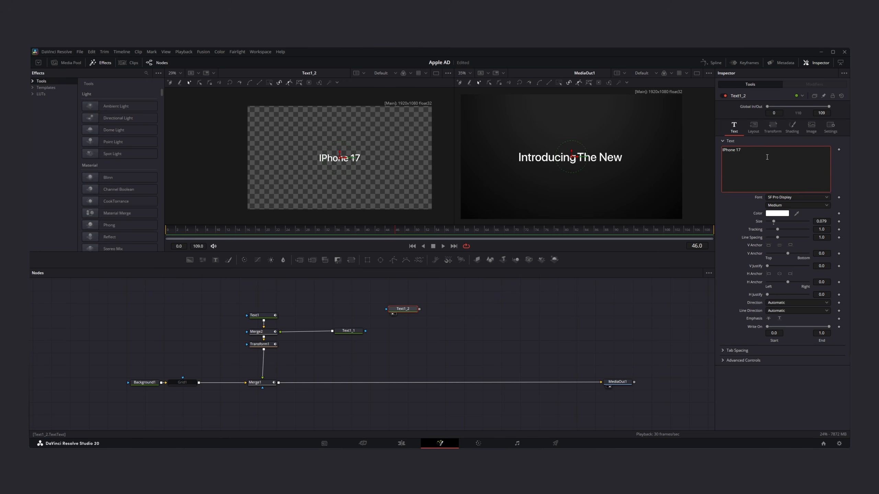
left_click_drag(774, 221, 772, 221)
left_click(429, 322)
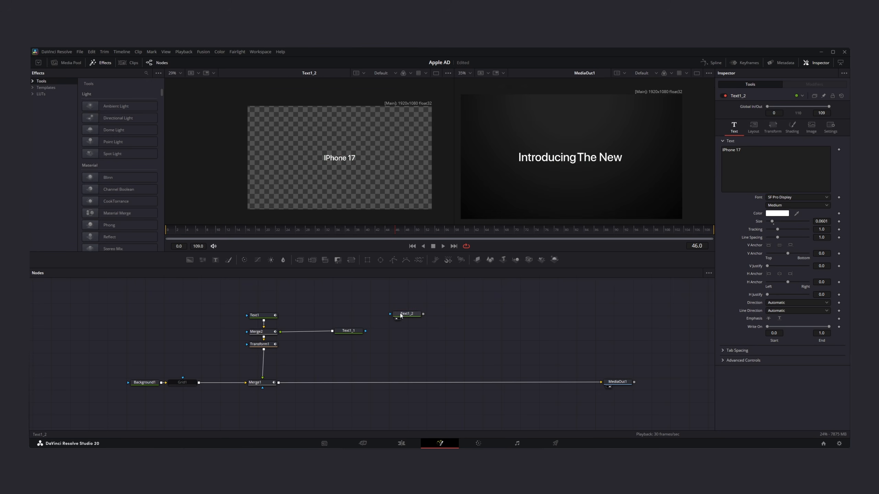
Duplicate the "IPhone 17" text node and place the copy beside the original
left_click(400, 313)
key("ctrl+c")
left_click(411, 326)
key("ctrl+v")
left_click_drag(410, 325, 447, 326)
Add a Merge node below Text1_2, connect Text1_2_1 as its foreground, and show the merge in the first viewer
left_click(415, 316)
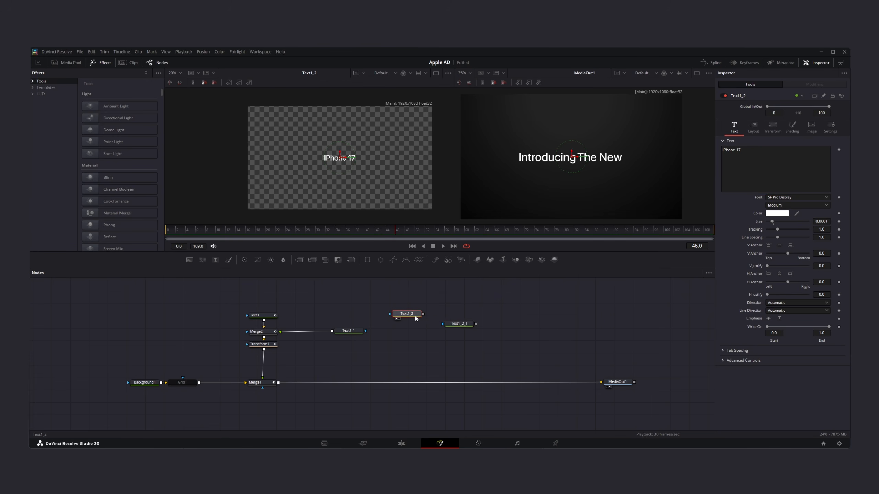
key("shift+space")
type("mer")
key("Return")
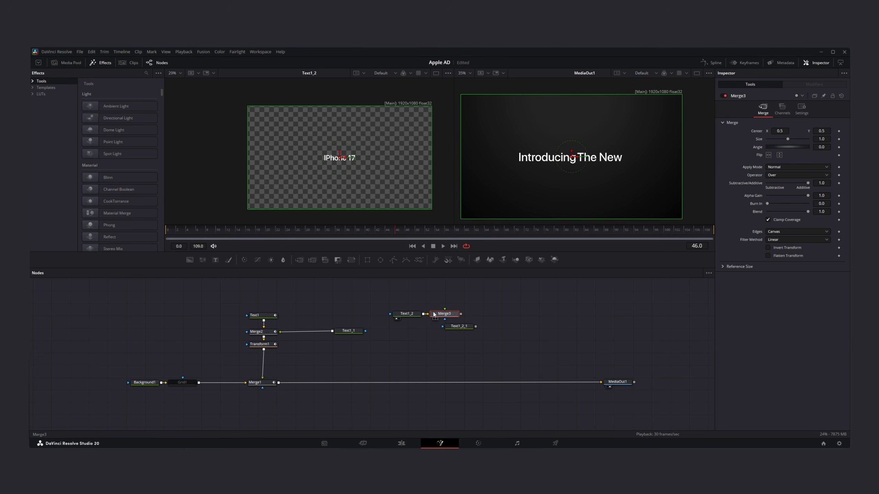
left_click_drag(396, 330, 399, 332)
mouse_move(459, 328)
left_mouse_down()
mouse_move(464, 336)
mouse_move(424, 334)
mouse_move(461, 331)
left_mouse_up()
left_click(479, 331)
left_click(420, 333)
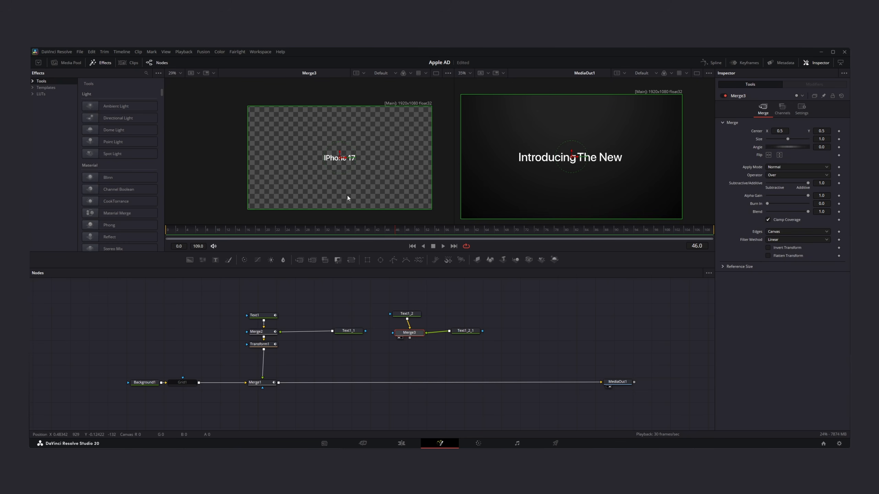
Change the Text1_2_1 text to "PRO" and lower it beneath "IPhone 17" at centre Y 0.424
left_click(466, 331)
left_click(747, 168)
type("PRO")
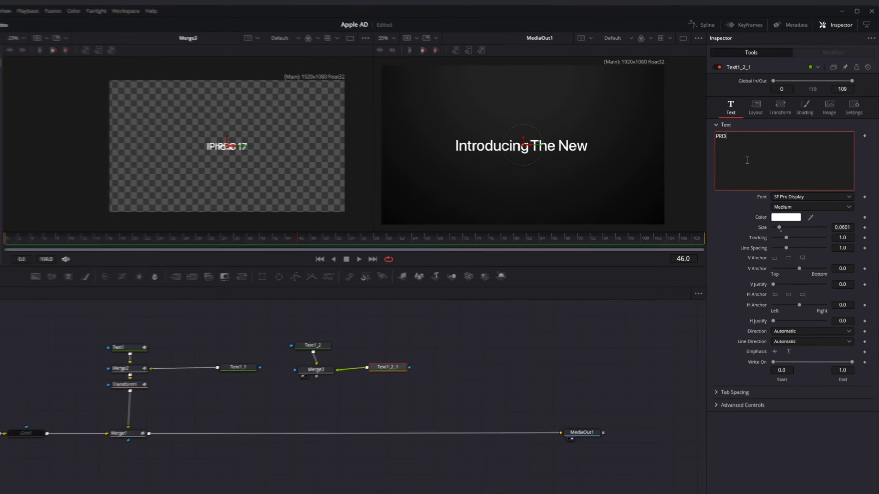
left_click(755, 129)
left_click_drag(823, 156, 796, 156)
scroll(230, 155, "up", 5)
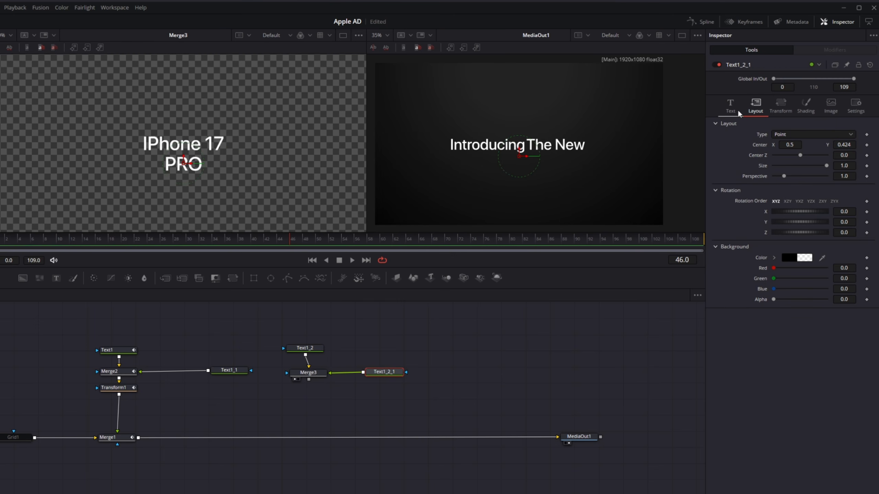
Set the "PRO" text's font to Korataki, enlarge it to be wider than "IPhone 17", and set its centre Y to 0.395
left_click(738, 111)
key("k")
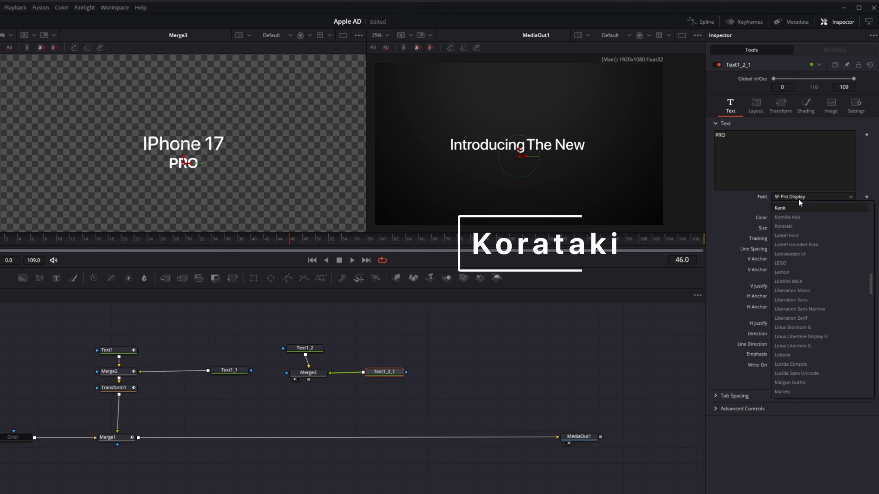
left_click(793, 228)
left_click_drag(844, 228, 862, 228)
left_click(755, 106)
left_click_drag(844, 144, 833, 144)
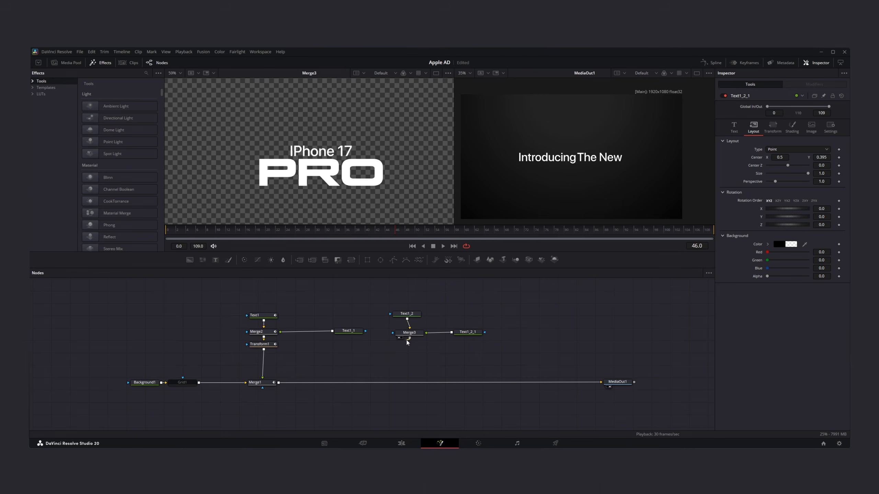
Merge the Merge3 title group over the main pipeline between Merge1 and MediaOut1
left_click_drag(286, 379, 279, 382)
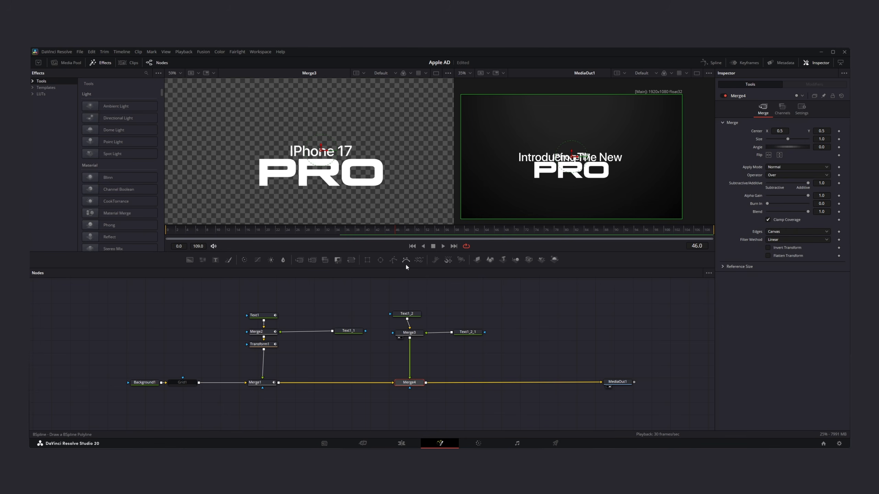
scroll(341, 185, "down", 5)
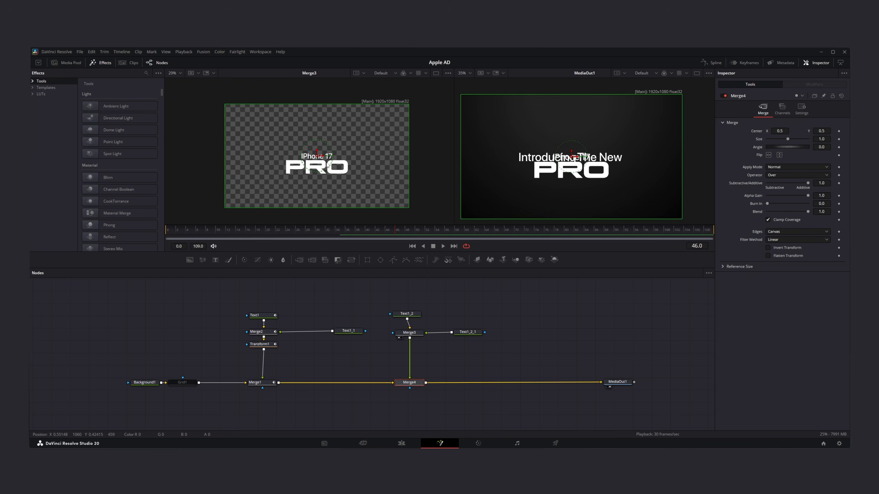
Add the iPhone 17 PRO hero end-frame image from the media pool as a node and show it in the first viewer
left_click(69, 64)
left_click_drag(93, 113, 554, 324)
key("1")
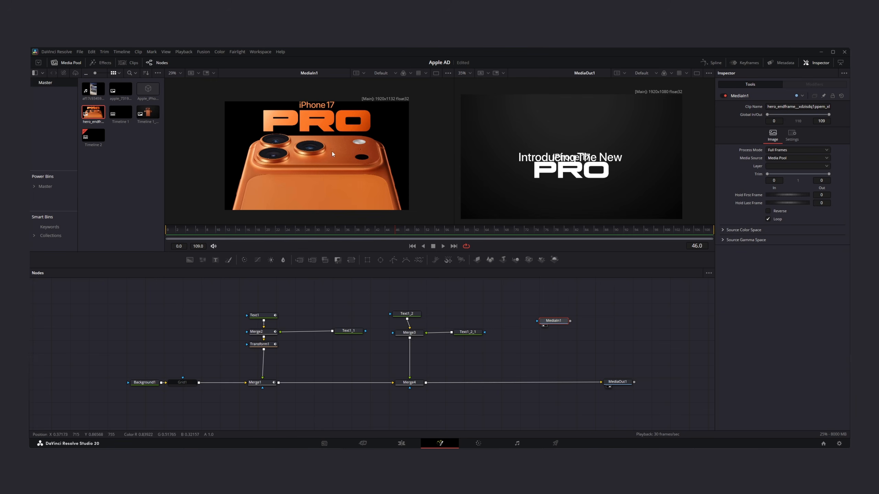
Change the "PRO" text's shading fill to Gradient and set its Mapping Level to Text
left_click(464, 332)
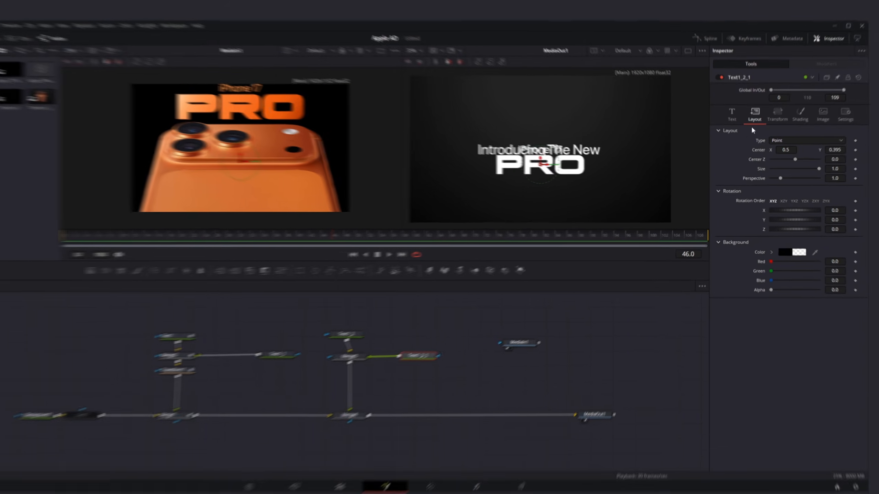
left_click(790, 131)
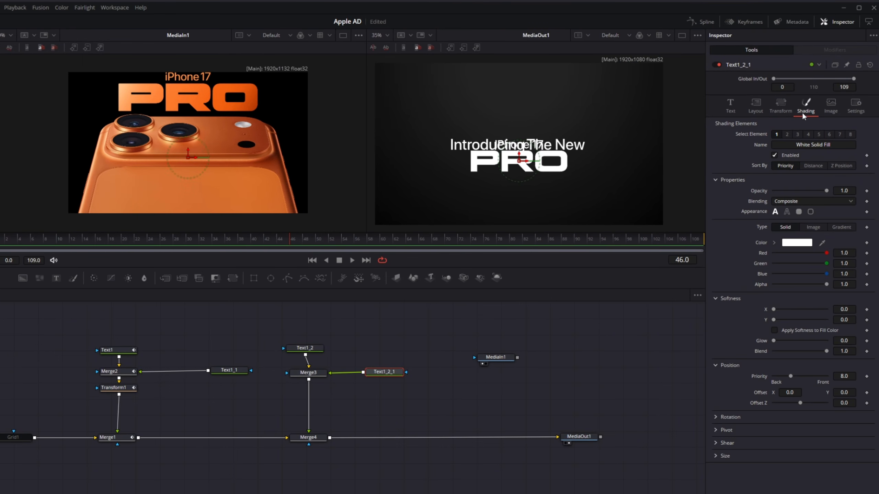
left_click(841, 228)
left_click(792, 357)
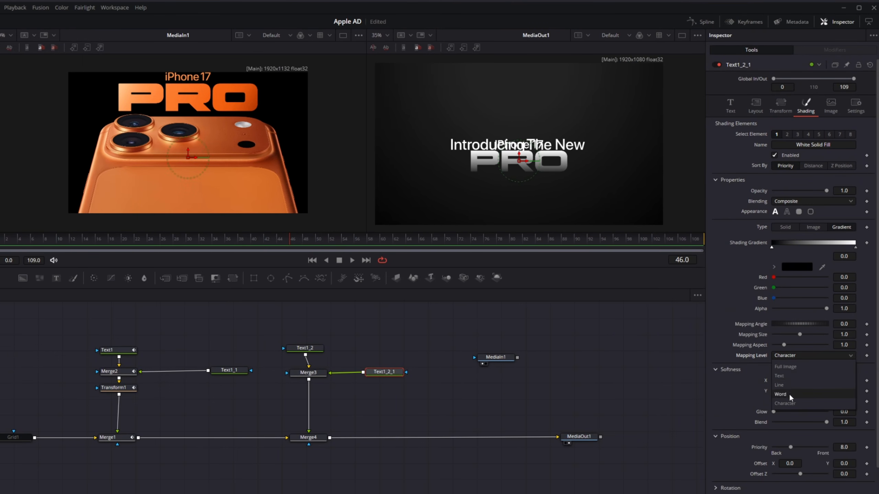
left_click(779, 376)
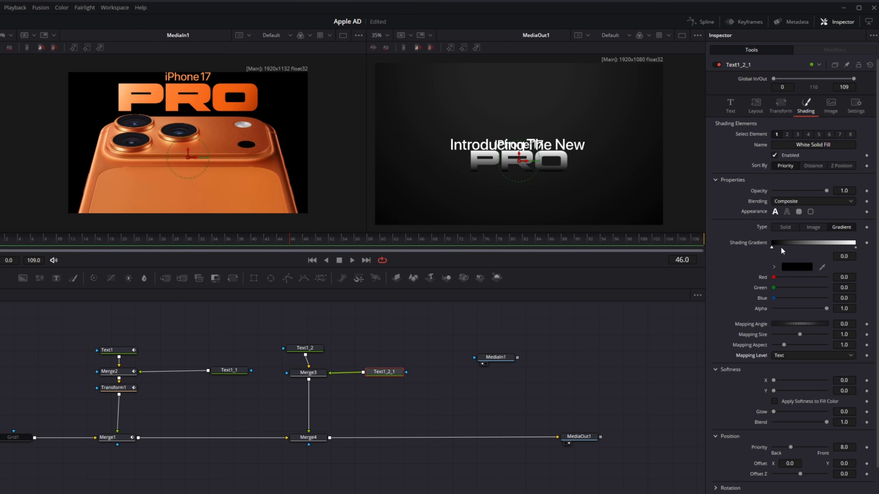
Sample the "PRO" gradient's start colour from the light orange and its end colour from the deep orange of the reference image's lettering
left_click_drag(821, 266, 124, 83)
left_click(855, 247)
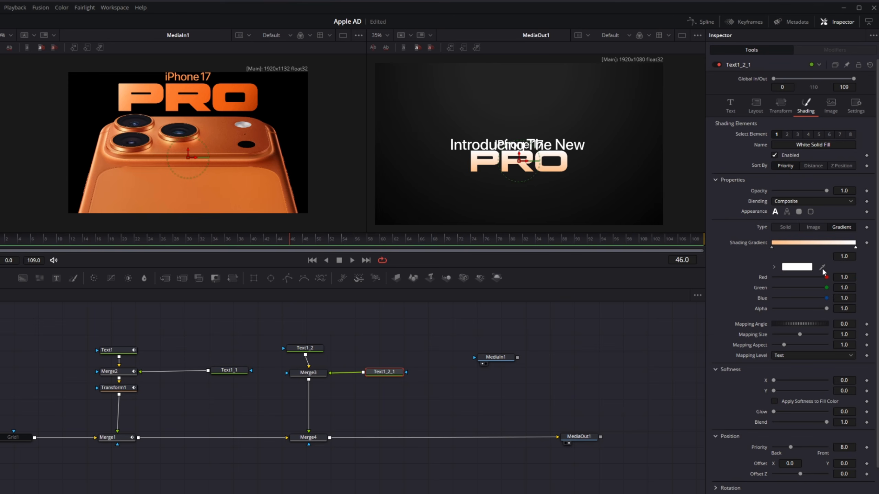
left_click_drag(822, 267, 250, 101)
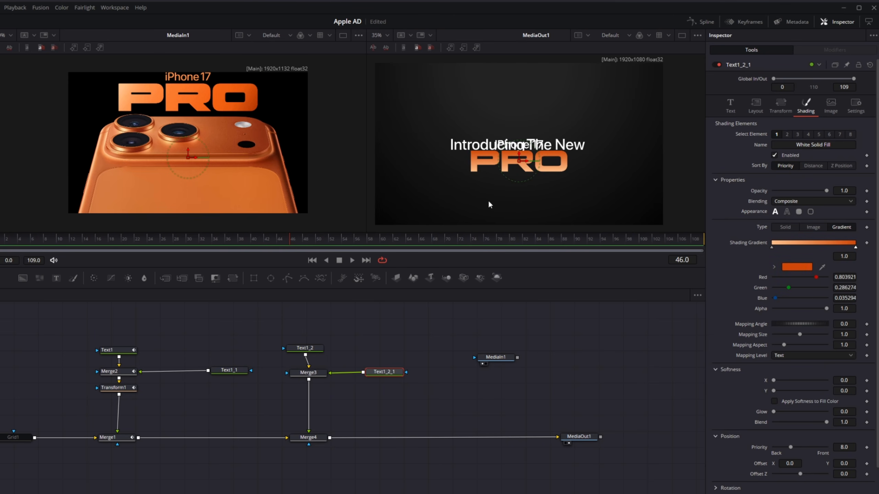
Rotate the "PRO" gradient's Mapping Angle to -88.7 and move its deep orange stop inward to about the middle
left_click_drag(803, 323, 647, 244)
scroll(522, 173, "up", 4)
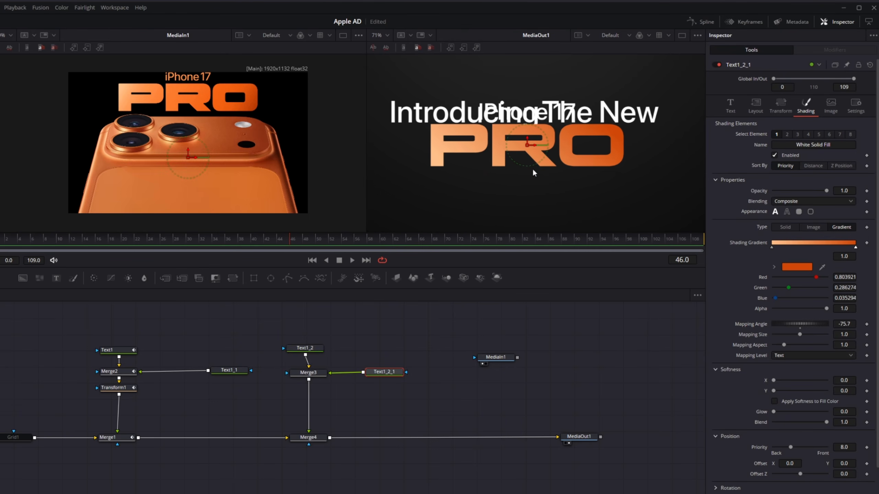
left_click_drag(817, 327, 812, 328)
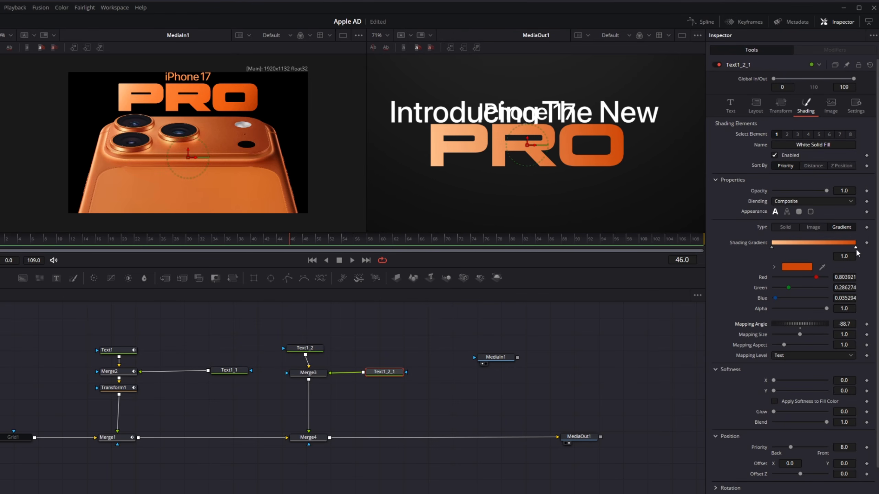
left_click_drag(854, 249, 809, 248)
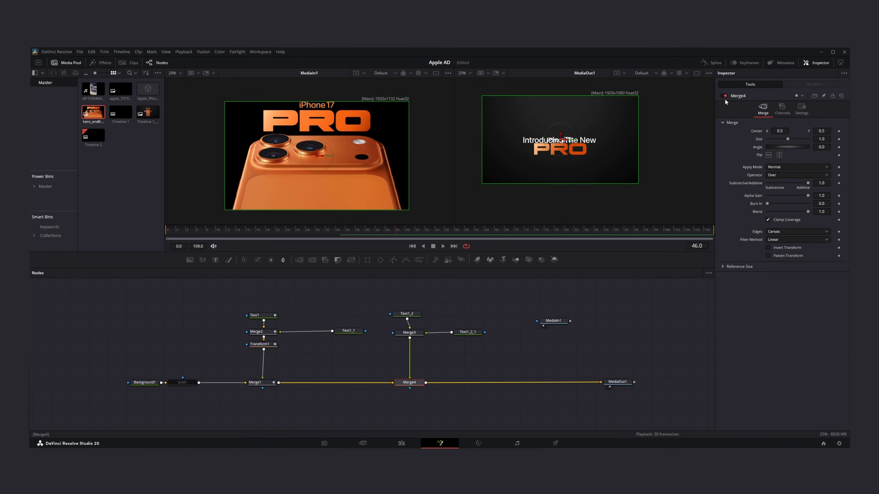
Disable Merge4, and keyframe Transform1's Center at frame 70 with Y 0.637 to raise "Introducing The New"
left_click(724, 95)
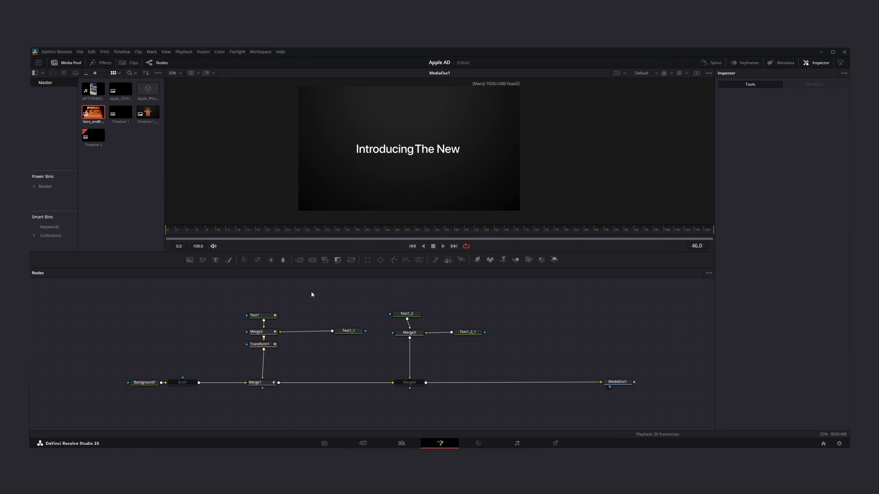
left_click(260, 344)
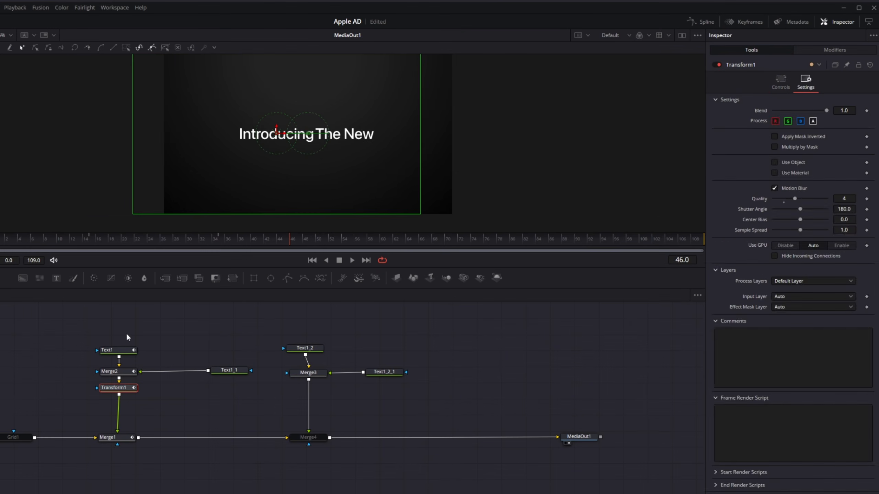
left_click(476, 236)
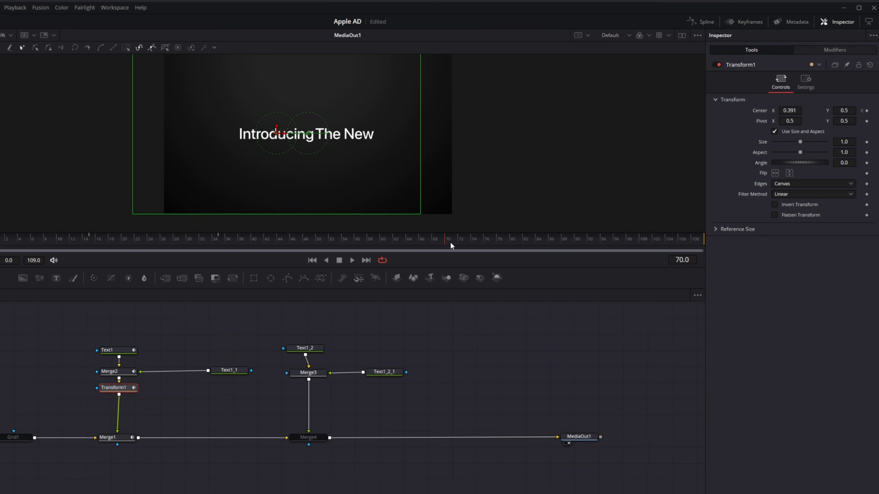
left_click(867, 111)
left_click_drag(845, 111, 869, 110)
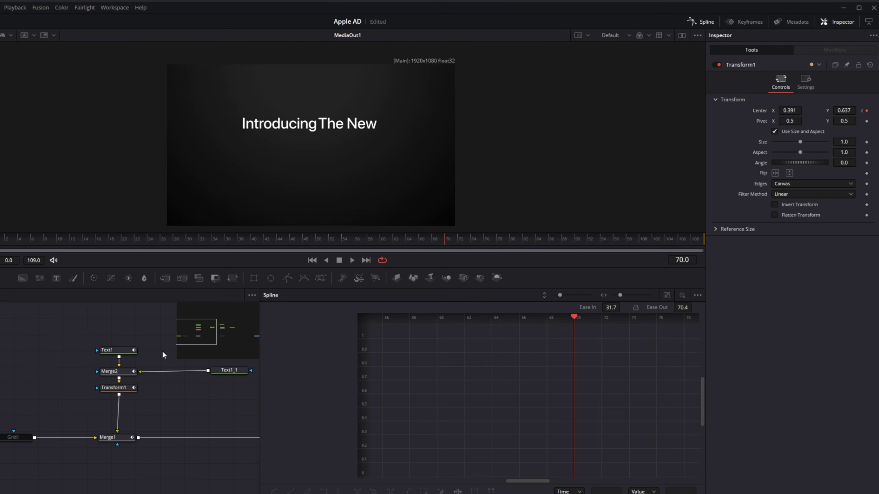
Show Transform1's Displacement curve in the Spline editor and smooth its keyframes into an eased curve
left_click(119, 388)
left_click(273, 330)
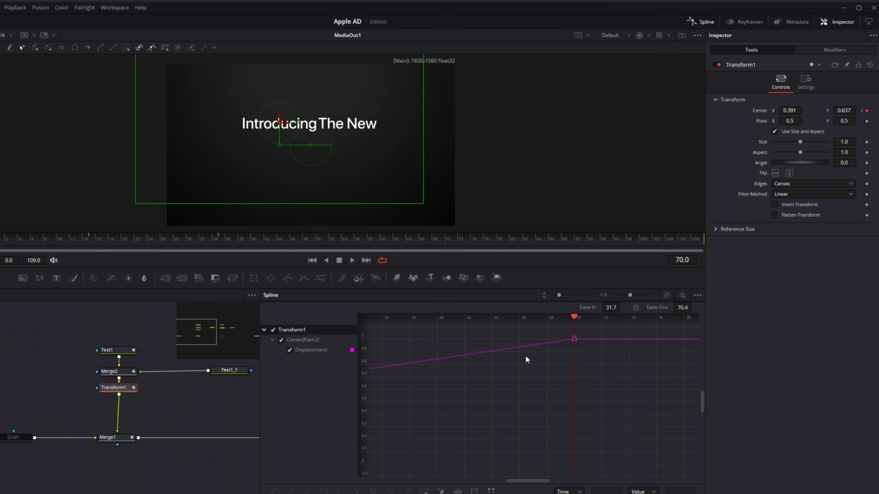
left_click(666, 296)
left_click_drag(687, 336, 637, 349)
mouse_move(643, 438)
left_mouse_down()
mouse_move(591, 344)
mouse_move(494, 354)
left_mouse_up()
key("s")
Adjust the easing handles of Transform1's keyframes at frames 35 and 70 independently, and play back the upward move to check it
left_click(622, 350)
left_click(449, 420)
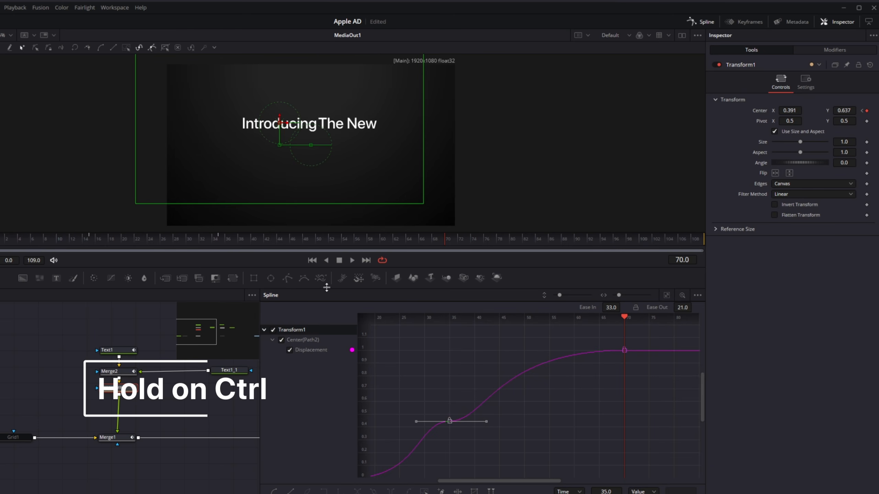
left_click(218, 239)
left_click(352, 260)
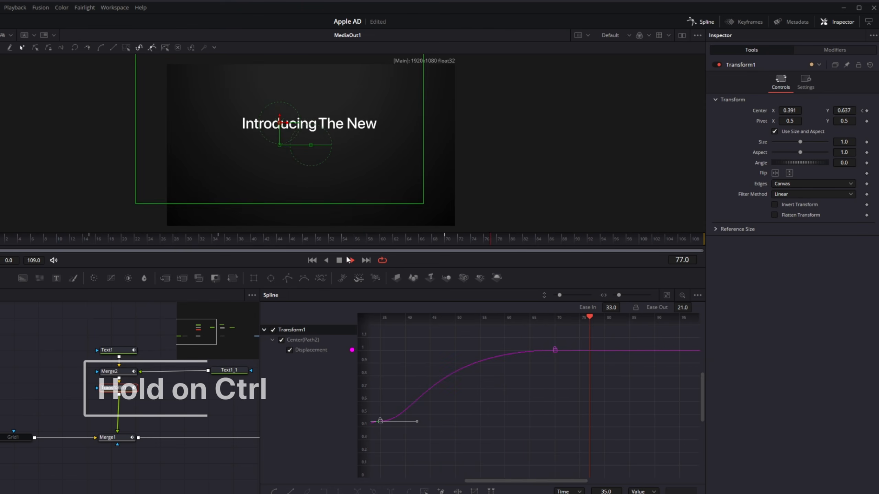
left_click(224, 241)
left_click(338, 260)
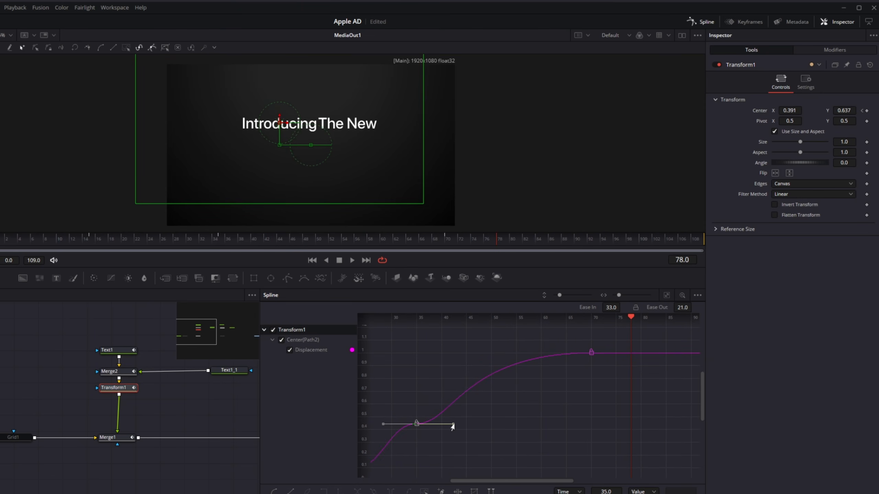
left_click(591, 352)
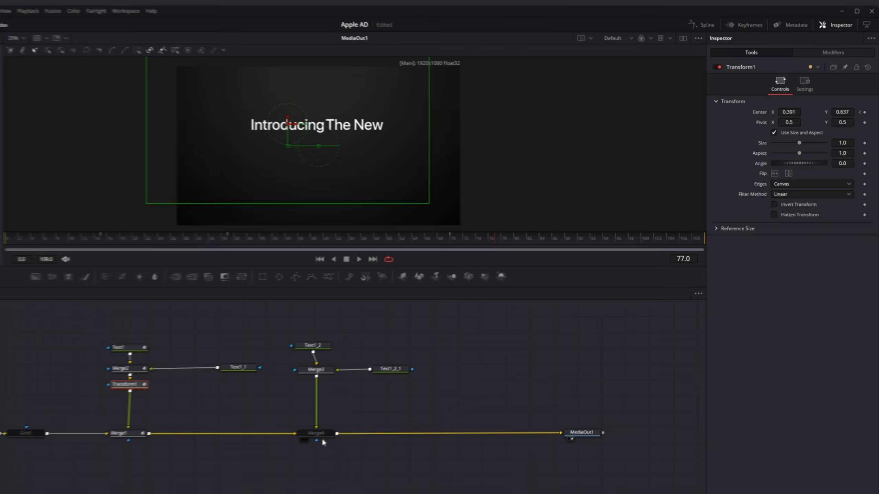
Re-enable Merge4 and insert a Transform node between Merge3 and Merge4
left_click(316, 434)
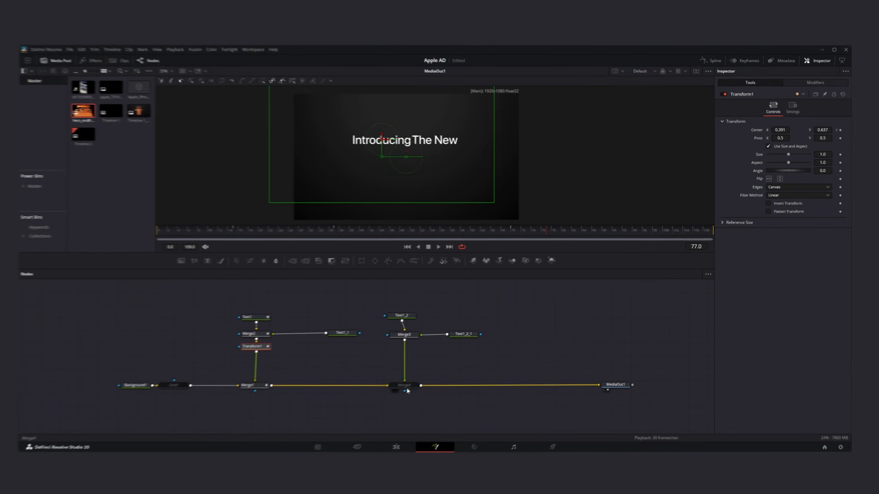
left_click(716, 69)
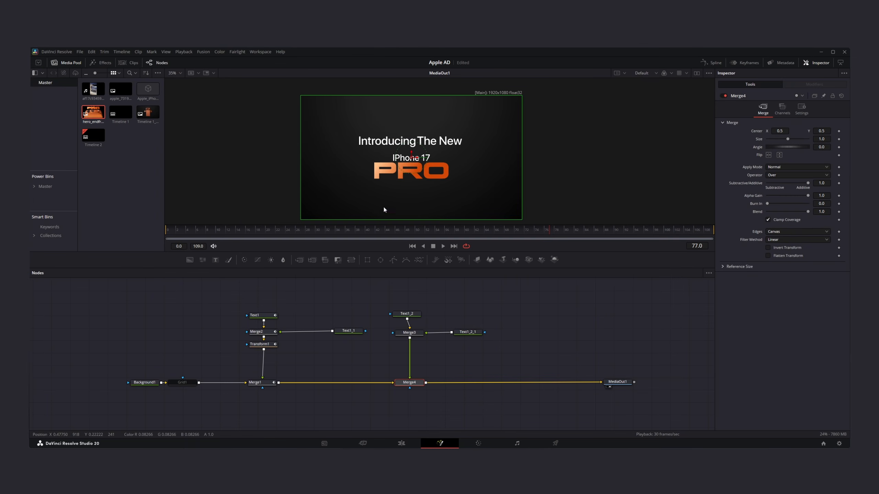
left_click_drag(359, 231, 398, 231)
left_click(410, 332)
key("shift+space")
type("mergtrans")
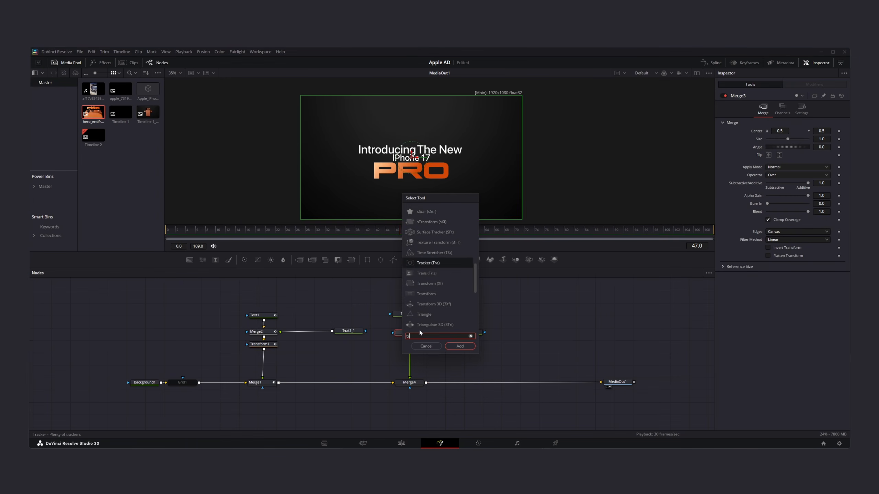
key("Return")
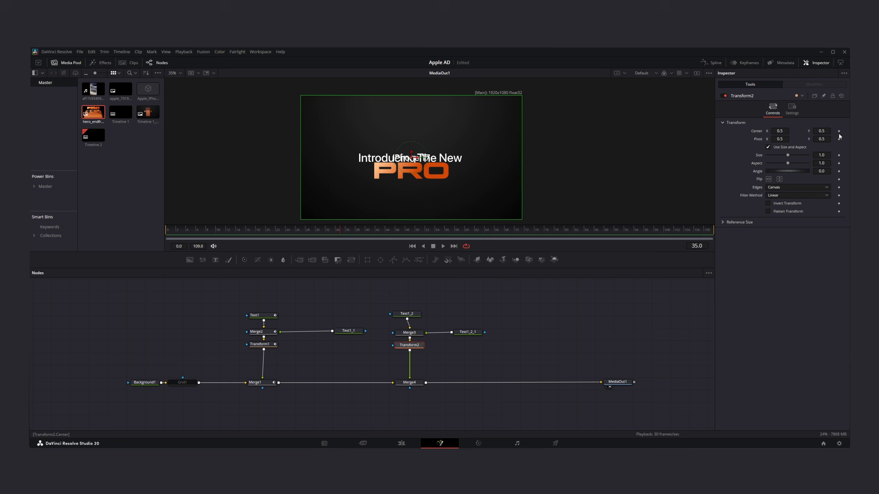
Keyframe Transform2's Center at frame 35 with Y 0.5 and at frame 70 with a higher Y so the title moves up
left_click(838, 131)
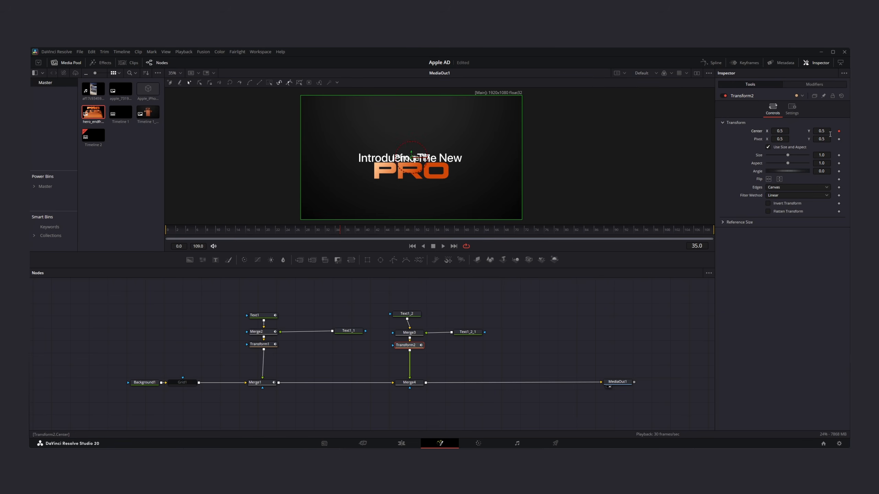
left_click(259, 344)
left_click(518, 231)
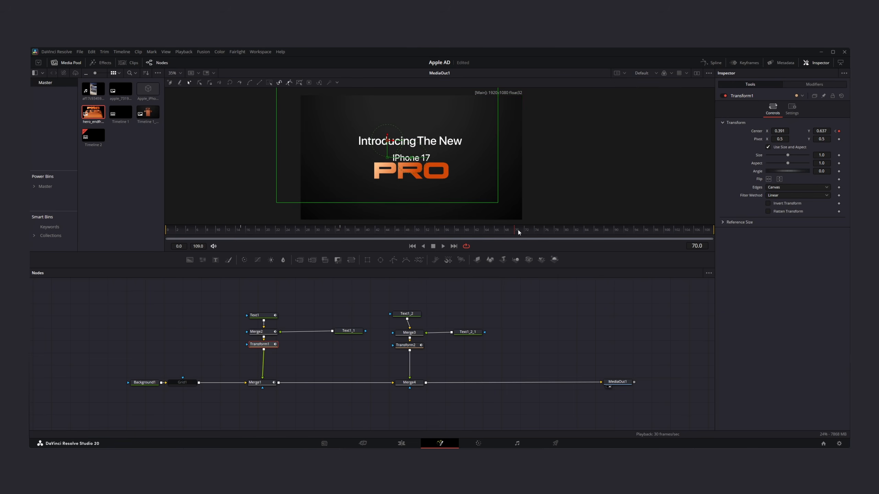
left_click(417, 346)
left_click(838, 131)
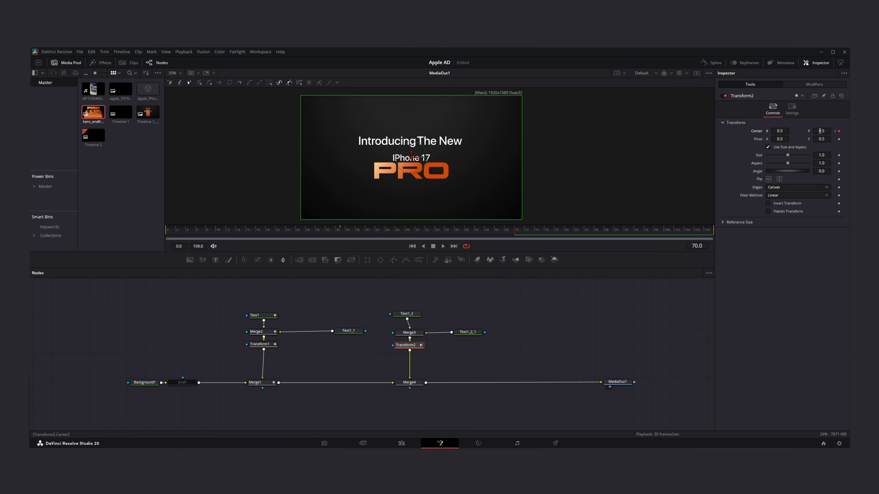
left_click_drag(820, 132, 877, 131)
scroll(462, 147, "down", 1)
scroll(430, 143, "up", 1)
Smooth Transform2's Displacement curve between frames 35 and 70, lengthen its easing handles, and scrub through the move to check it
left_click(714, 65)
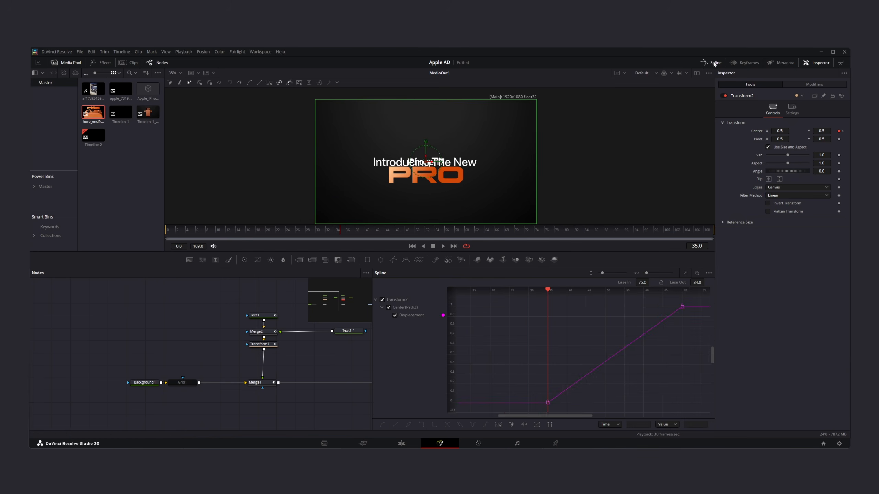
left_click_drag(622, 335, 591, 340)
left_click_drag(511, 413, 654, 282)
key("s")
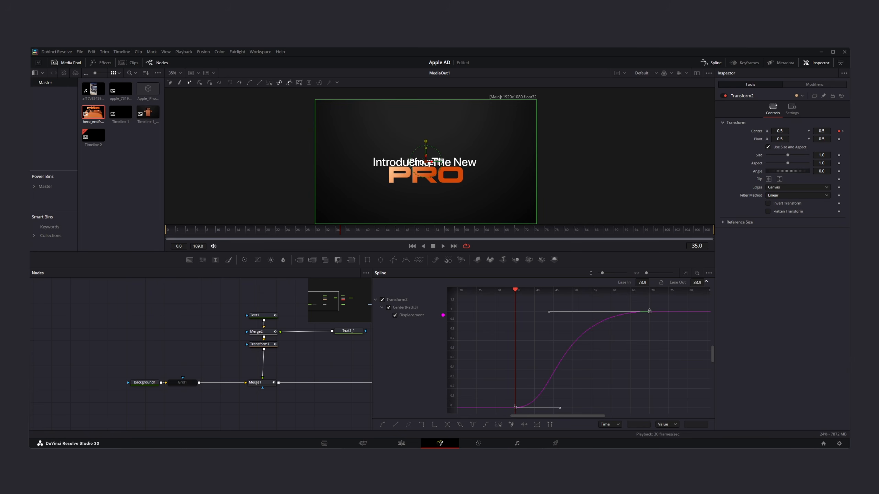
key("space")
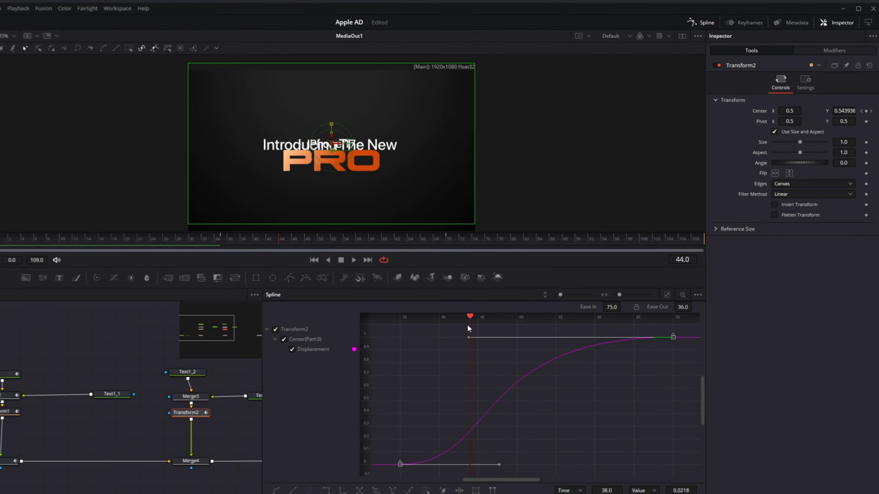
left_click_drag(532, 295, 567, 302)
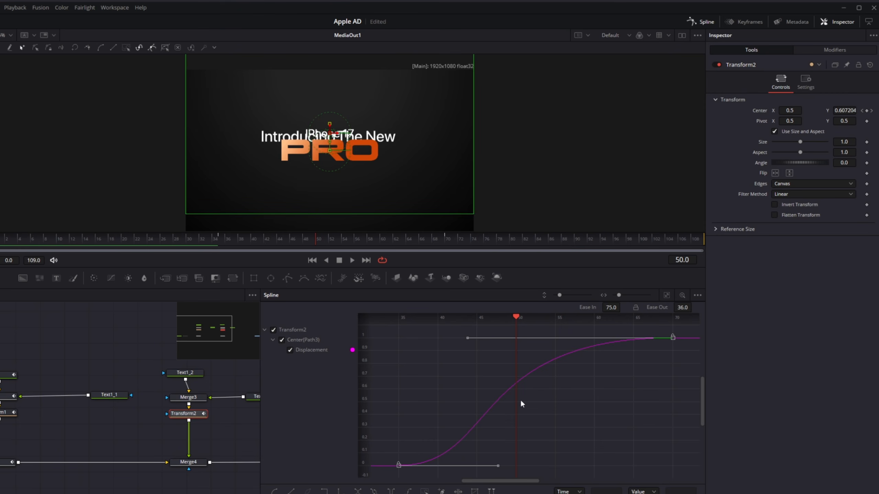
Trim Merge1's segment in the Keyframes editor so it ends around frame 49, checking the cut by playing and scrubbing
left_click(701, 22)
left_click(743, 22)
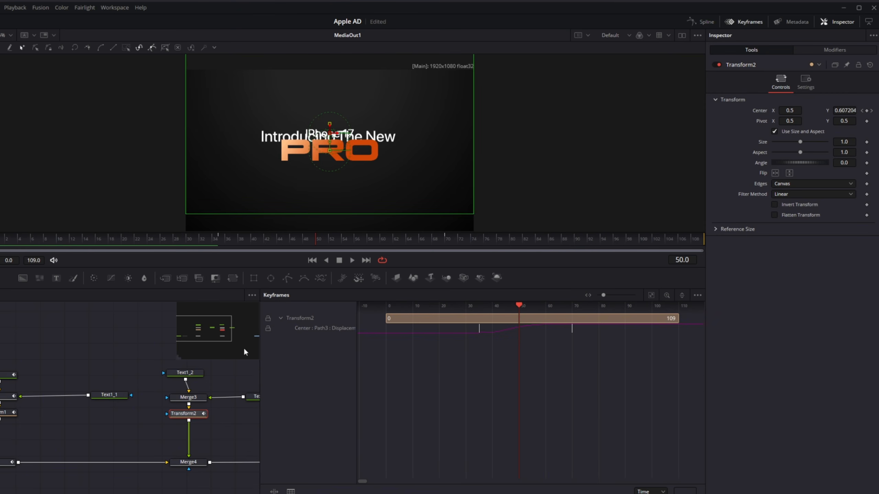
left_click(70, 412)
left_click(0, 457)
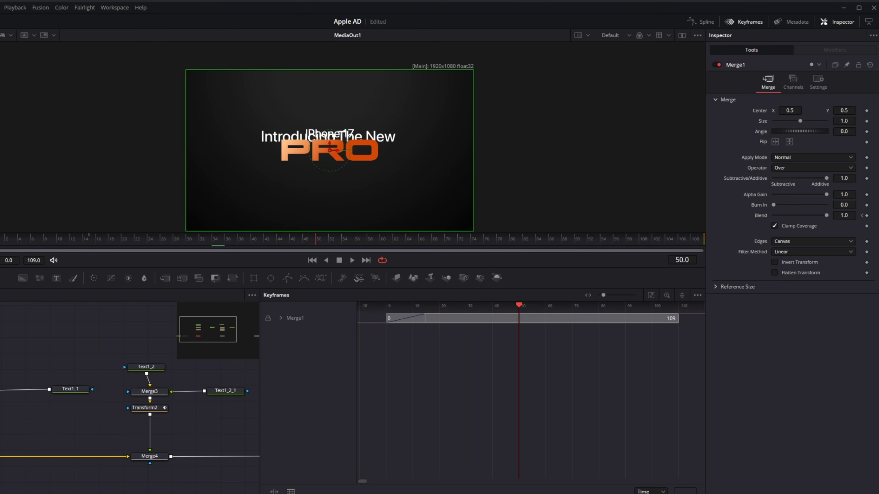
left_click(281, 318)
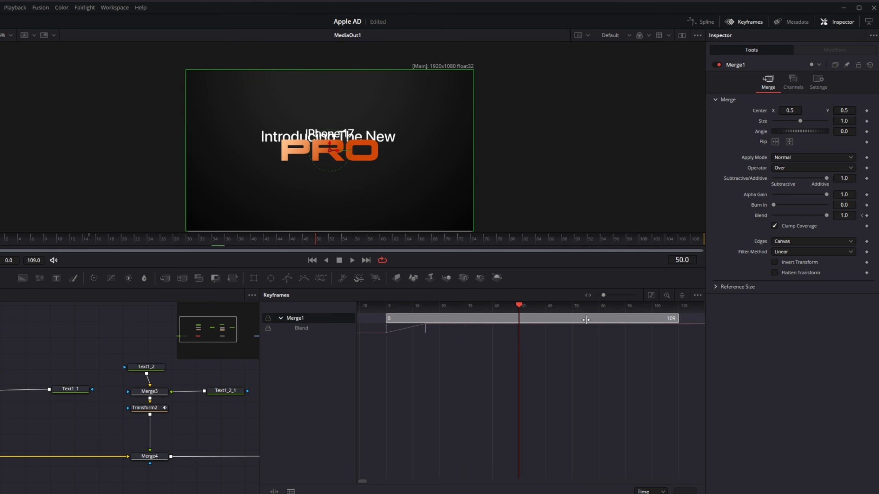
left_click_drag(676, 318, 519, 325)
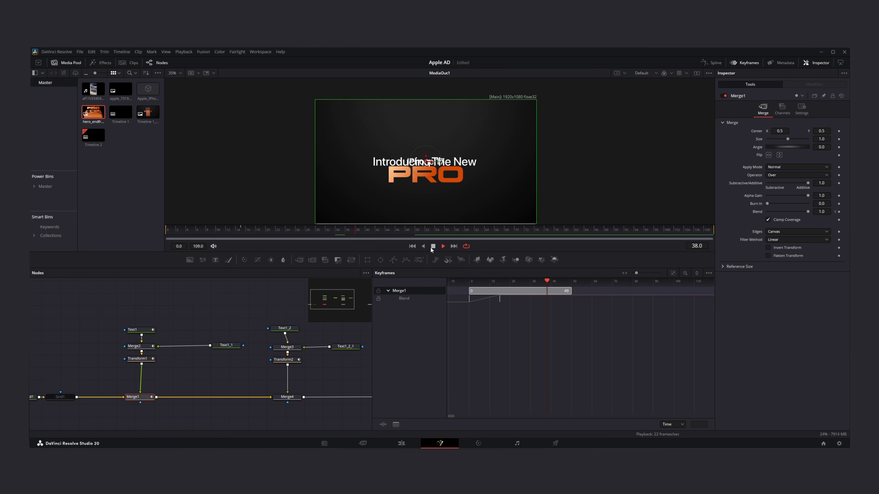
left_click(431, 247)
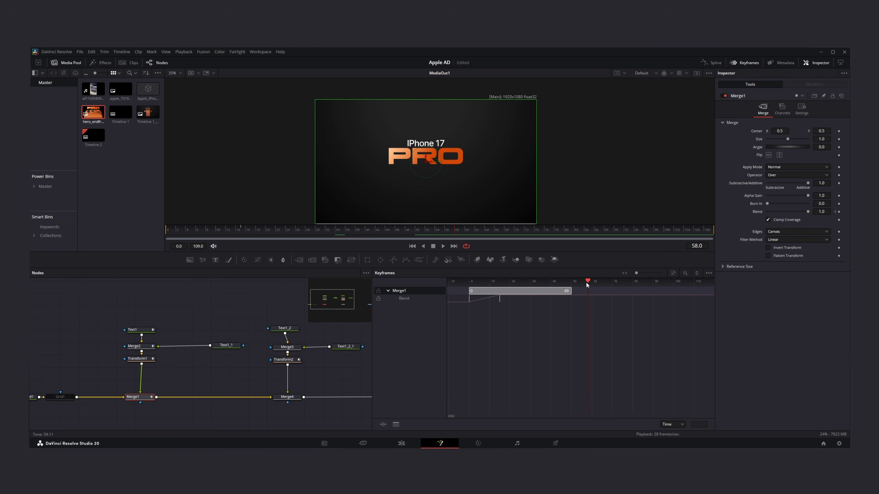
left_click_drag(586, 283, 571, 288)
left_click_drag(519, 316, 516, 321)
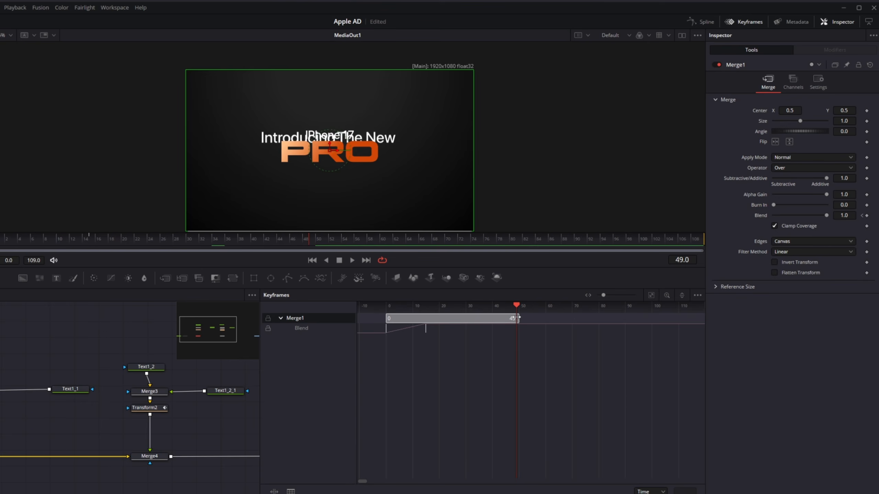
Trim the start of Merge4's segment to about frame 49 and play back the title switch
left_click(150, 456)
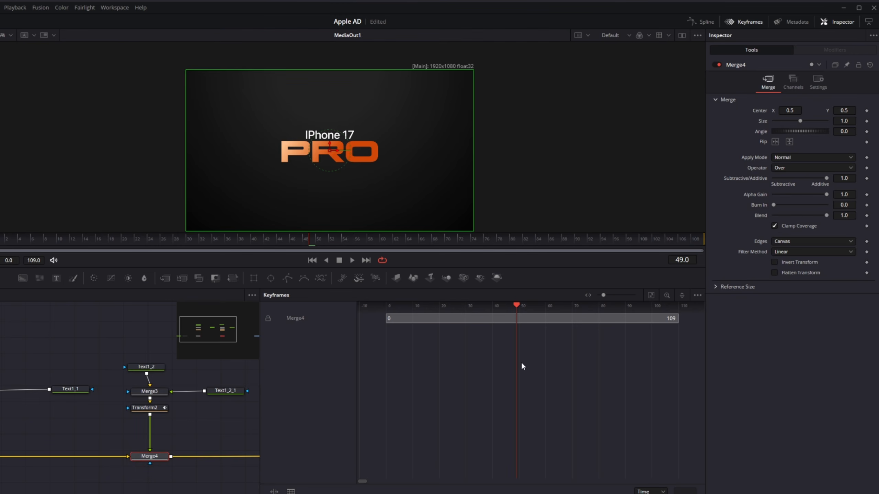
left_click_drag(387, 318, 405, 311)
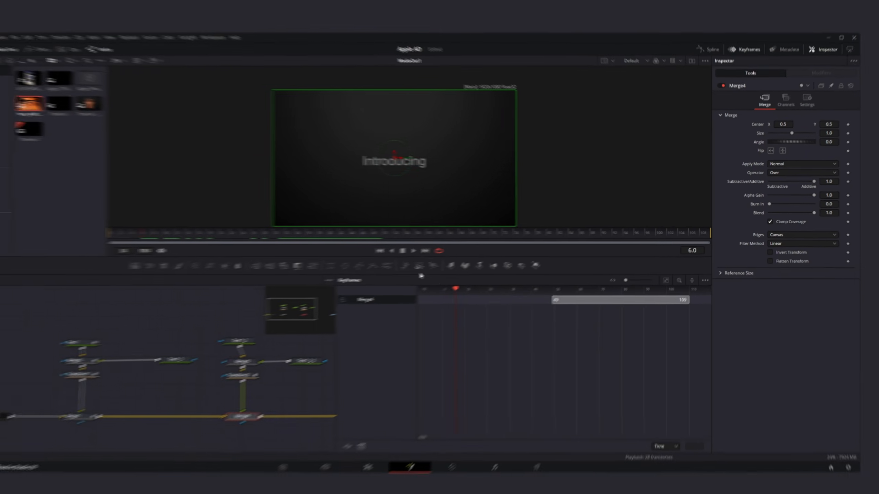
left_click(413, 250)
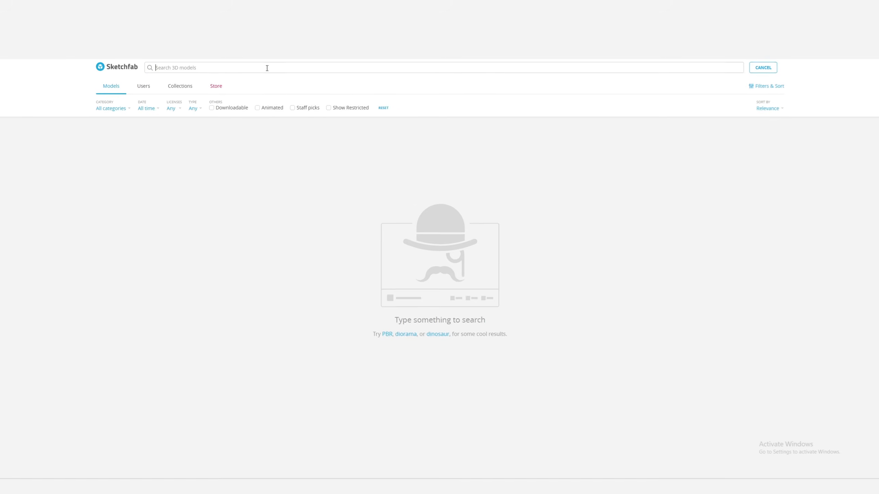
Search Sketchfab for "iphone 17 pro", open the Apple iPhone 17 Pro Max model, and start its download
type("iphone")
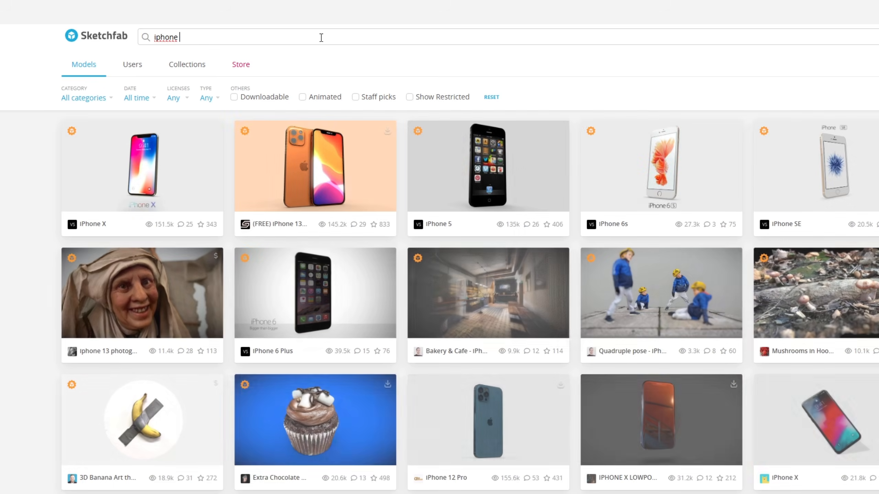
type(" 17 pro")
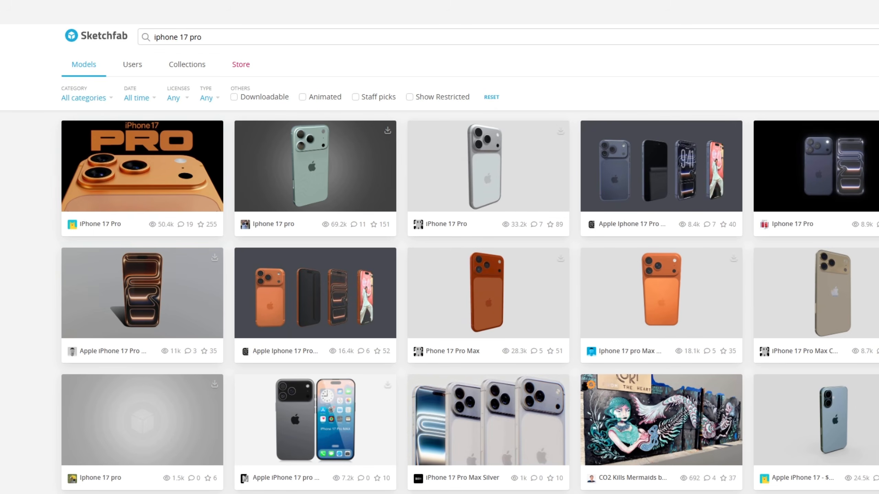
left_click(177, 99)
left_click(189, 249)
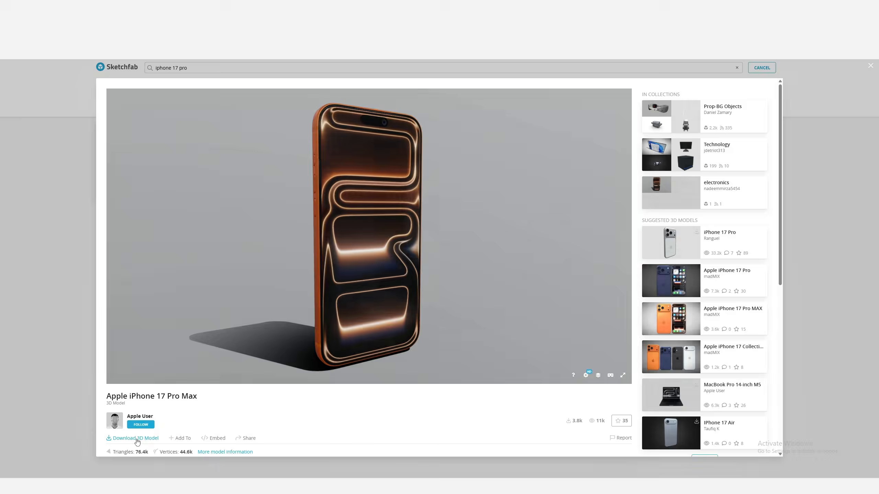
left_click(136, 439)
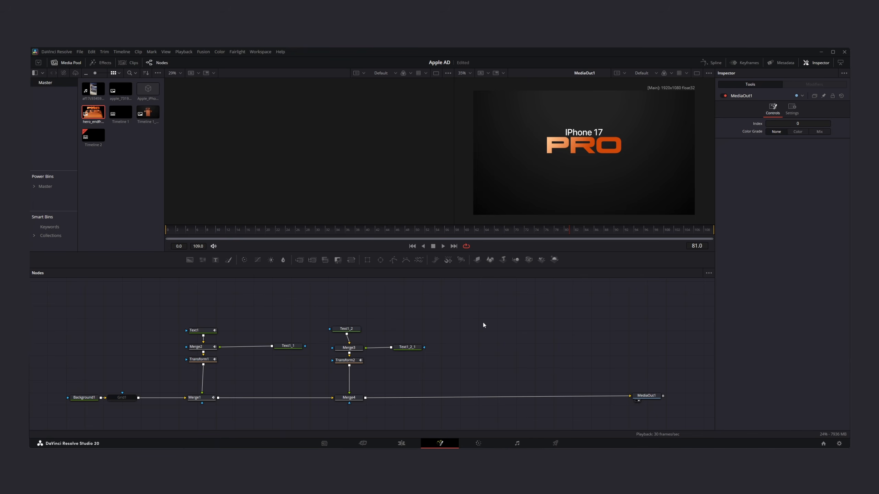
Add a uLoader node to the Fusion composition in DaVinci Resolve and load Apple_iPhone_17_Pro_Max.usdz into it
key("shift+space")
type("tran")
key("BackSpace")
key("BackSpace")
key("BackSpace")
key("BackSpace")
type("ulo")
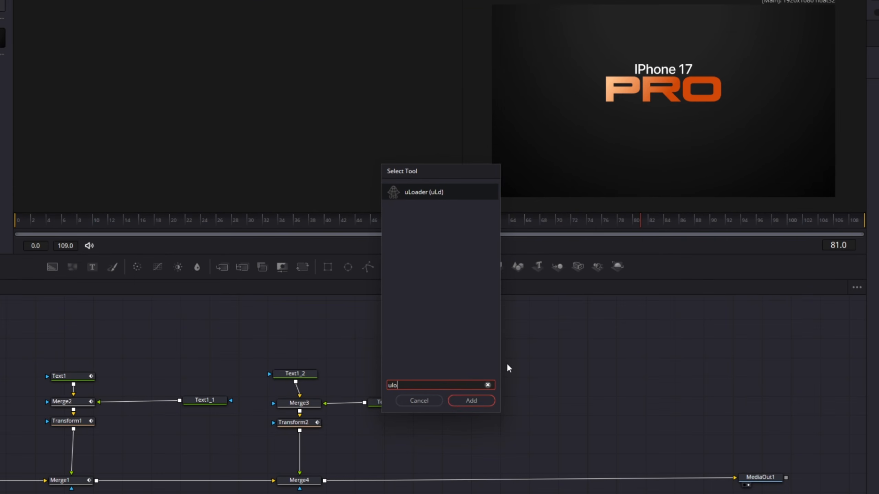
key("Return")
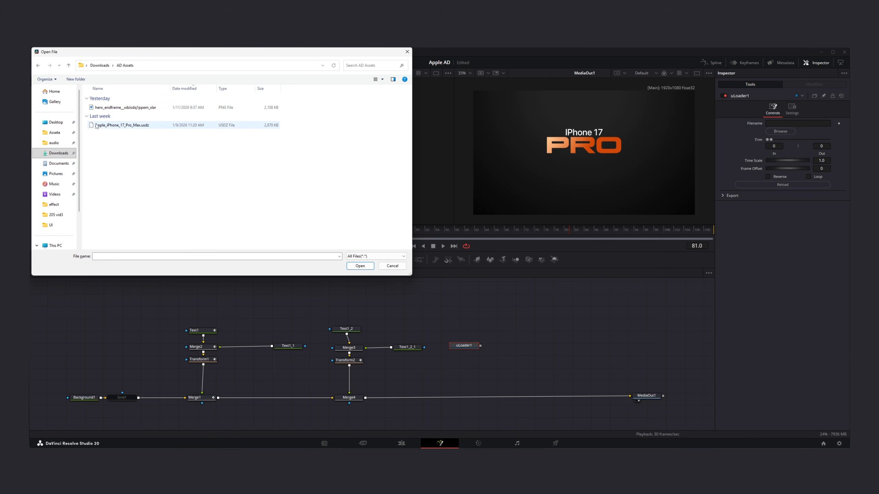
left_click(124, 126)
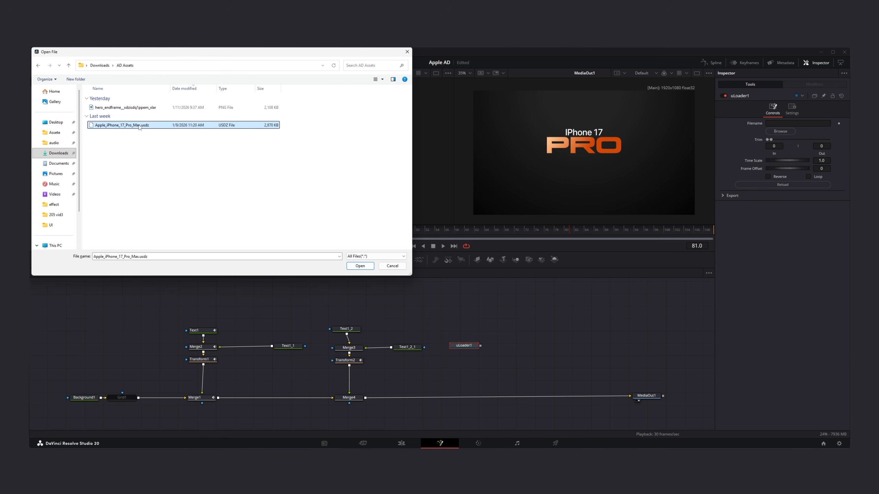
left_click(359, 267)
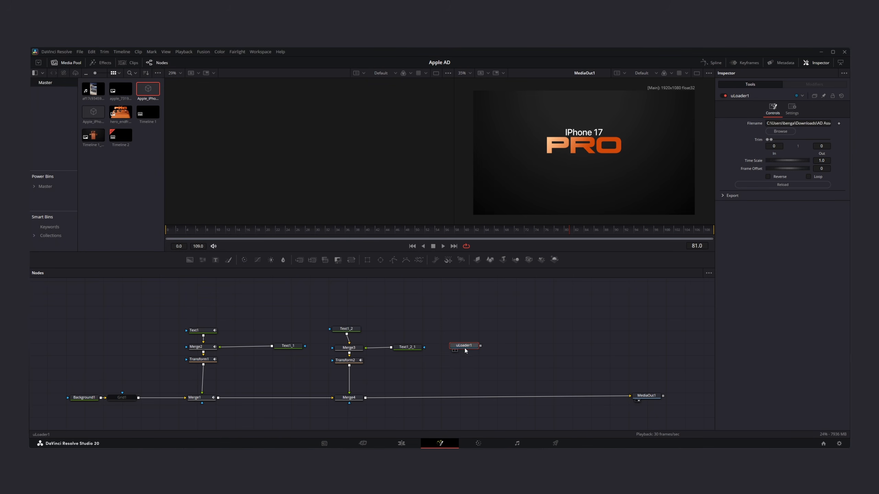
Add a uRenderer node after the iPhone loader, show it in the first viewer, and space it away from the loader
key("shift+space")
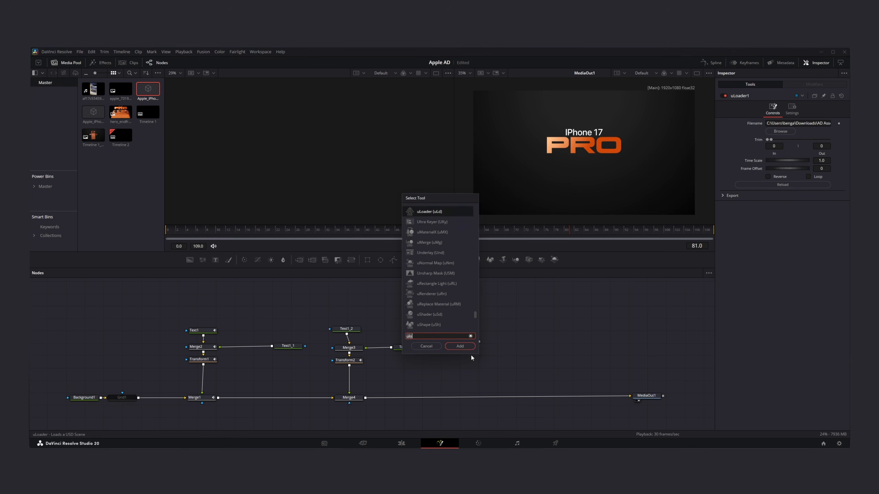
type("ulo")
key("BackSpace")
key("BackSpace")
type("ren")
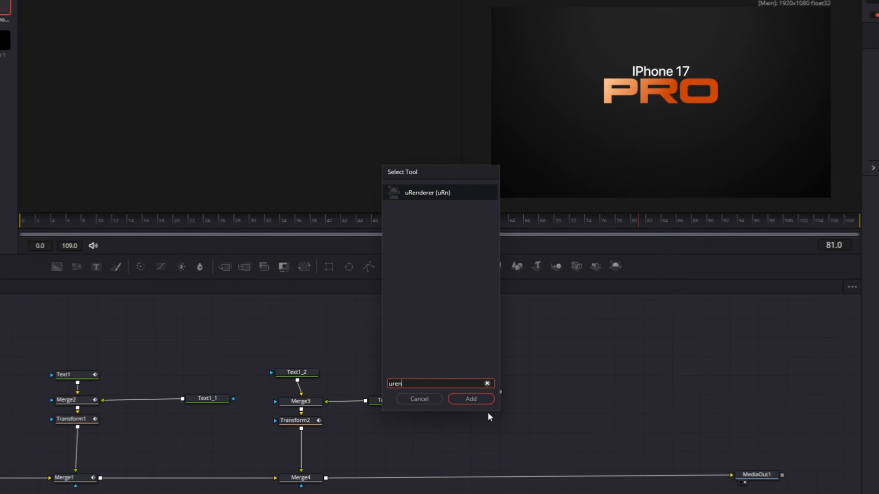
key("Return")
key("1")
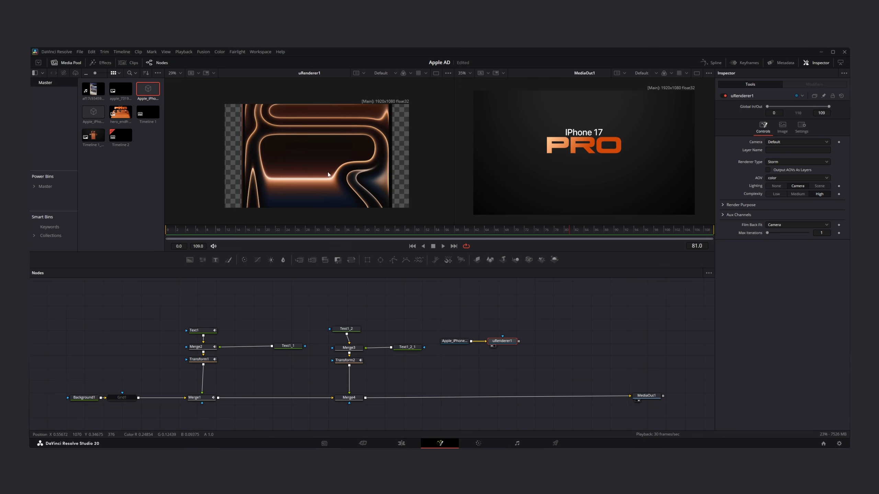
left_click_drag(504, 341, 522, 342)
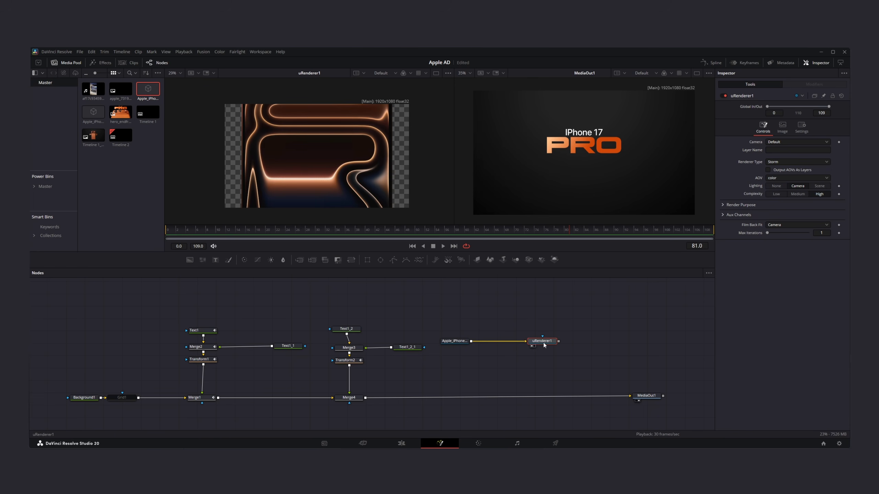
Insert a uTransform node between the iPhone loader and uRenderer1, and reduce the phone's Scale to 0.24
left_click(460, 342)
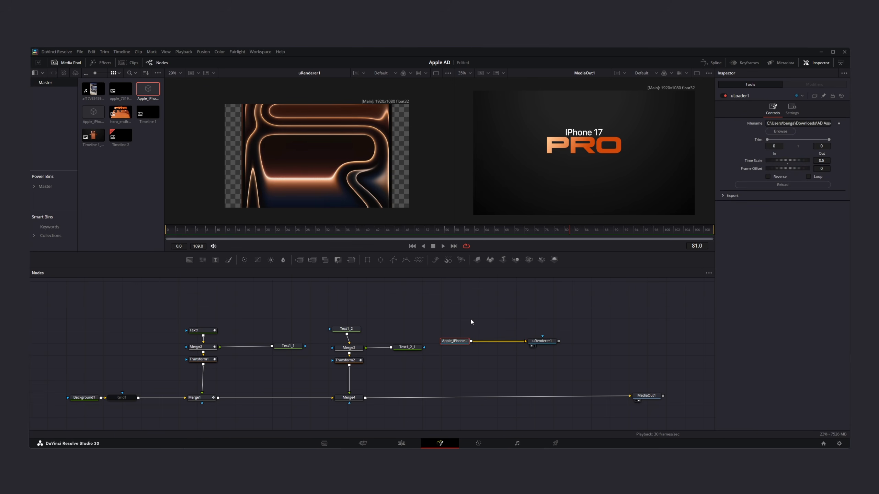
key("shift+space")
type("uren")
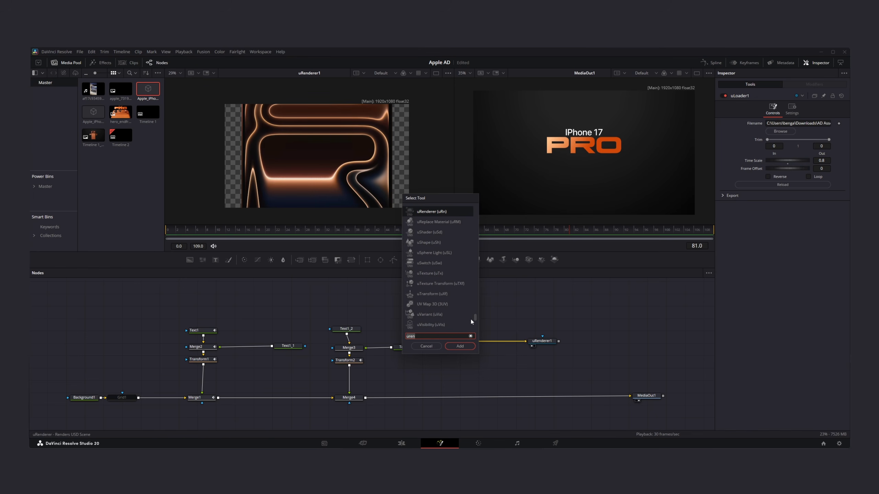
type("utr")
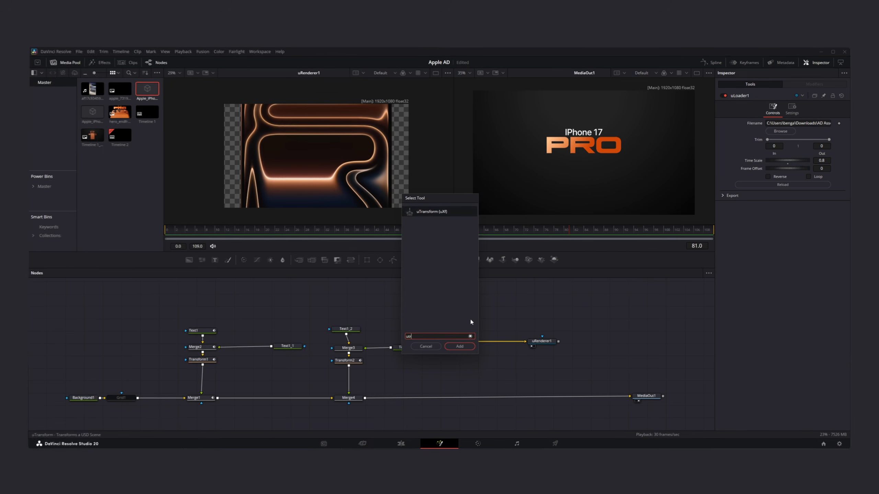
key("Return")
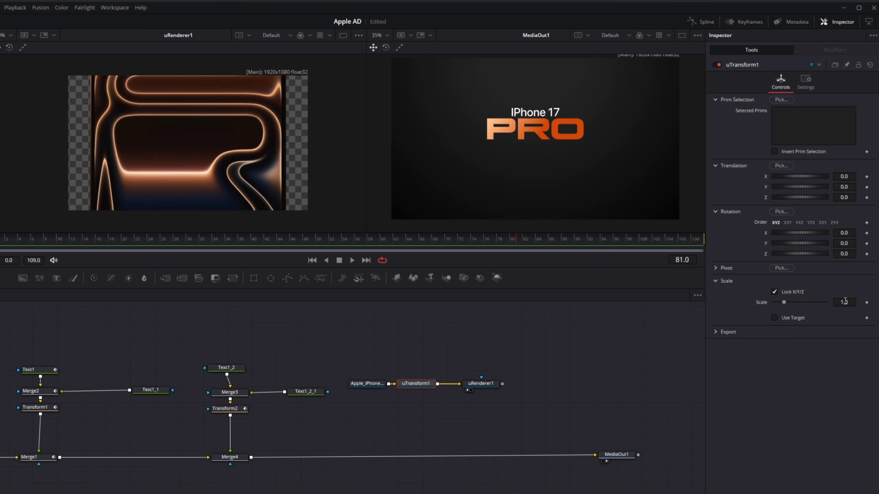
left_click_drag(782, 300, 775, 302)
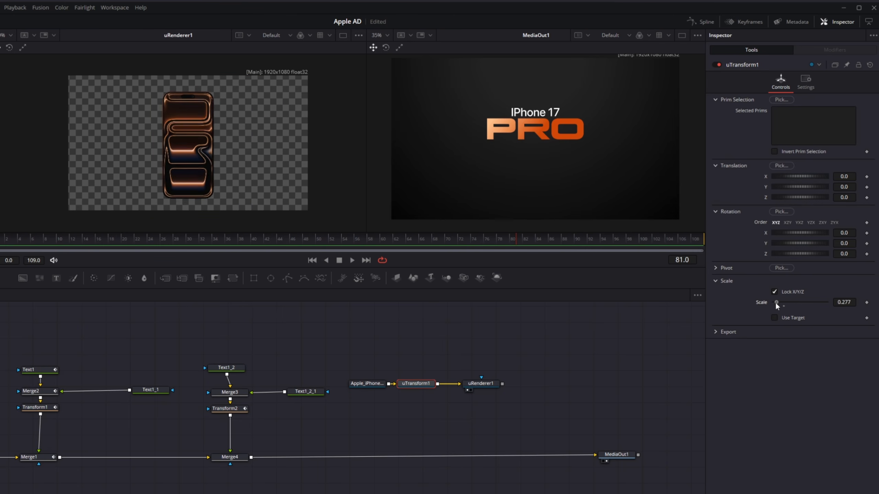
Try moving and rotating the phone with uTransform1's Translation and Rotation values, and undo the changes
left_click_drag(846, 175, 834, 197)
double_click(765, 176)
key("ctrl+z")
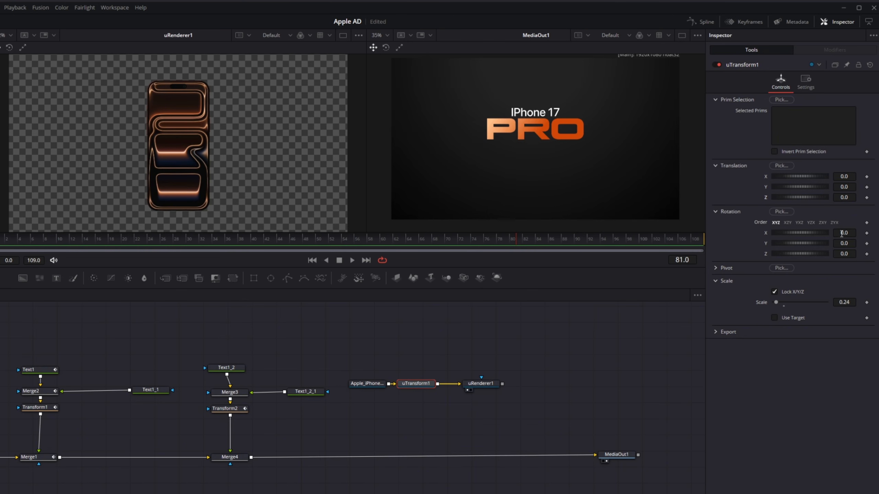
left_click_drag(841, 233, 759, 253)
key("ctrl+z")
key("ctrl+z")
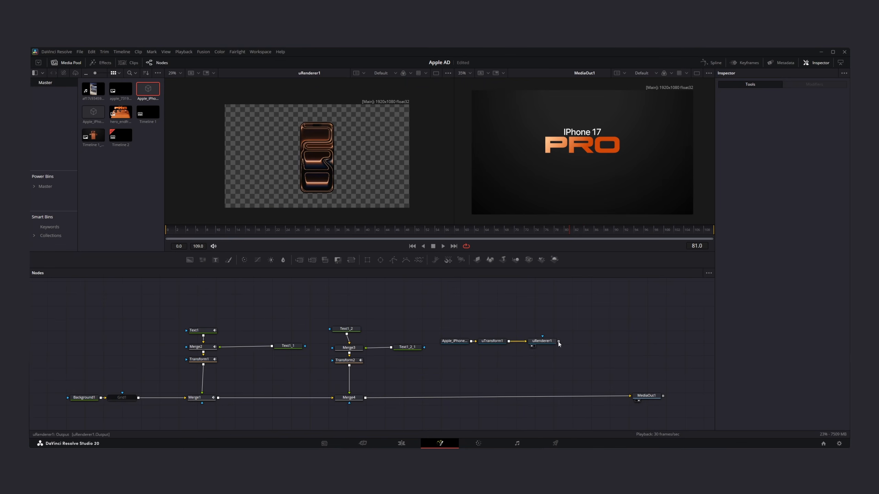
Merge uRenderer1's output over Merge4, and set uTransform1's Y rotation to 180 to show the phone's back
left_click_drag(558, 341, 365, 397)
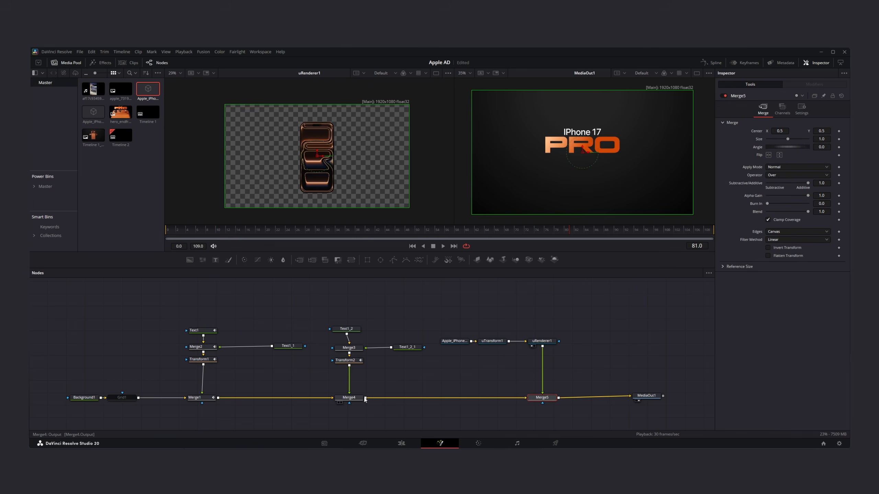
left_click(425, 333)
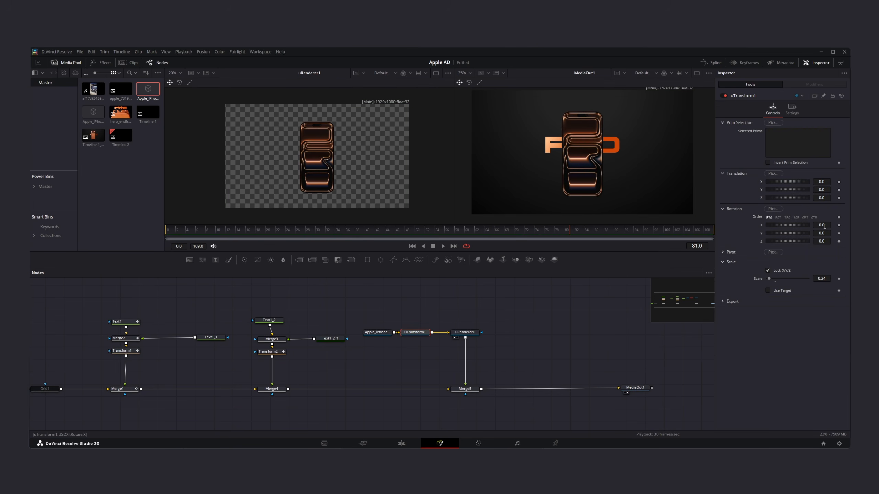
left_click_drag(824, 234, 811, 234)
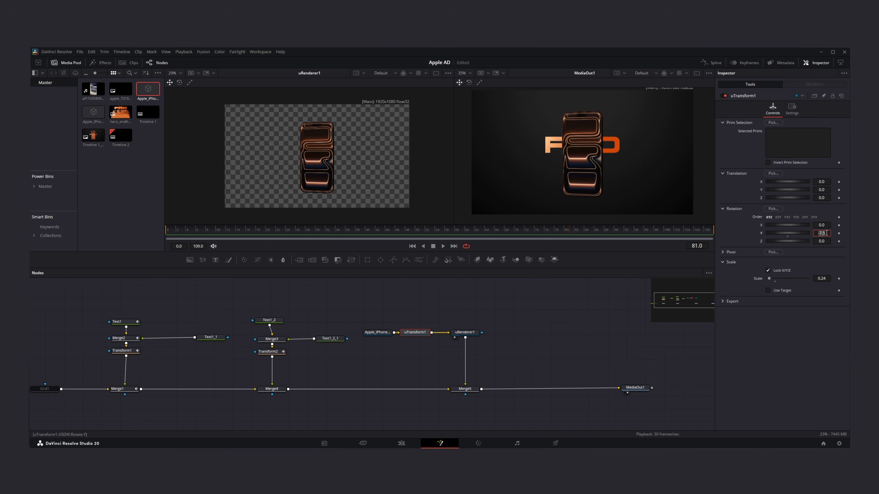
key("Tab")
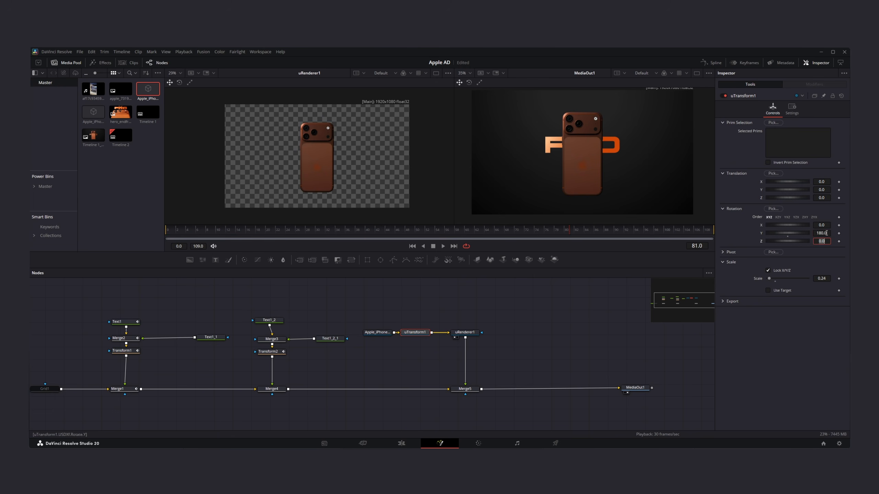
Switch to a single viewer showing MediaOut1 and add a Color Corrector node after uRenderer1
left_click(697, 73)
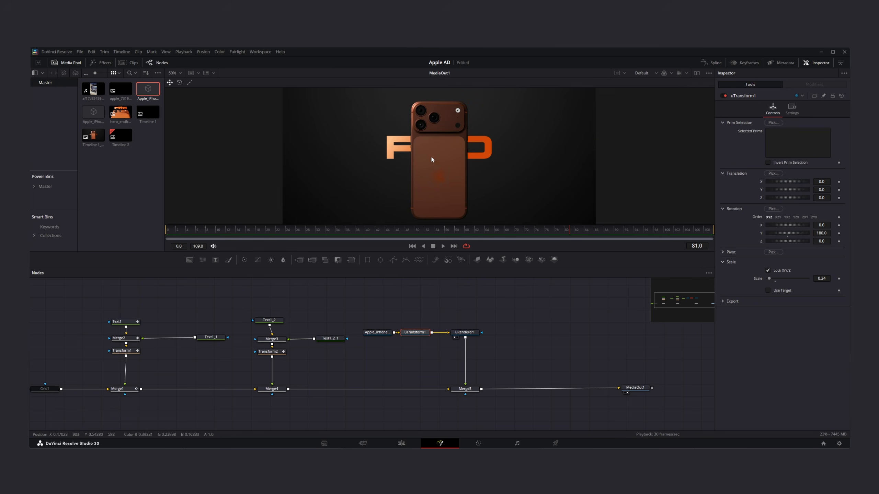
left_click(465, 333)
key("shift+space")
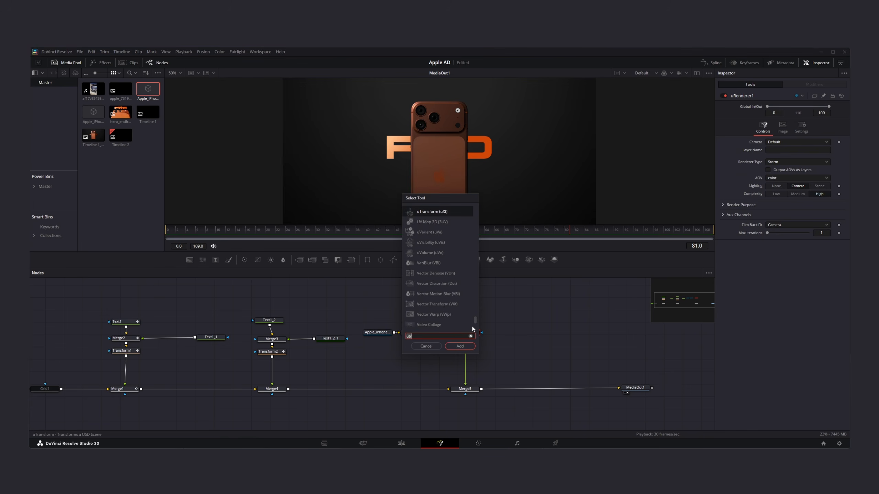
type("color")
key("Down")
key("Return")
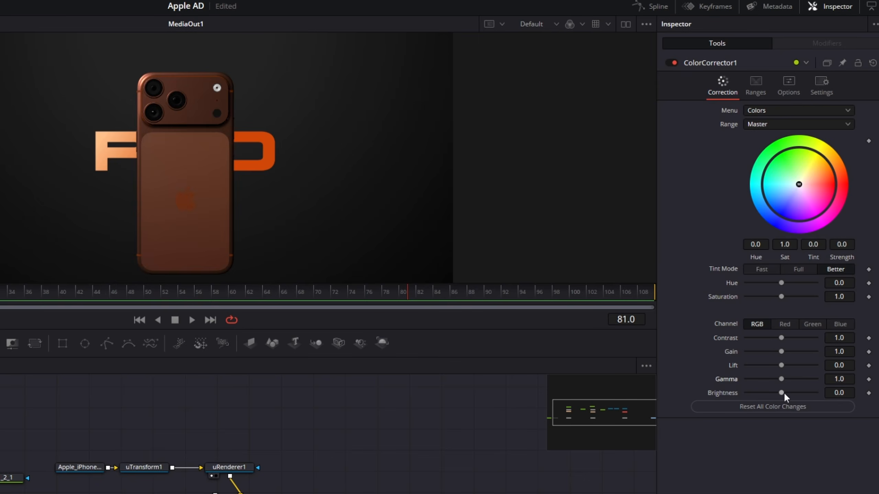
Try brightening the image with ColorCorrector1's Brightness and Gain, and undo both changes
left_click_drag(784, 393, 797, 397)
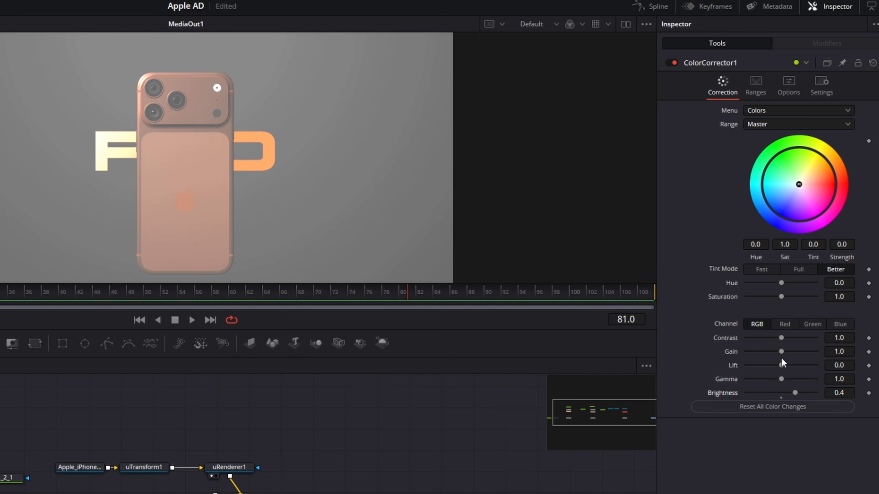
left_click_drag(779, 354, 787, 354)
key("ctrl+z")
key("ctrl+z")
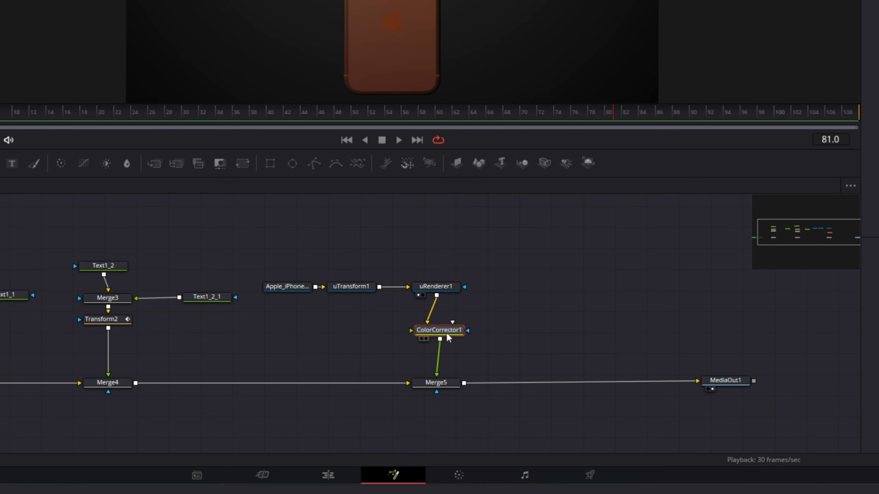
Mask ColorCorrector1 with uRenderer1's output, and set Saturation to 1.044, Contrast to about 1.03, Gain to 1.119 and Brightness to 0.036
left_click_drag(436, 295, 468, 332)
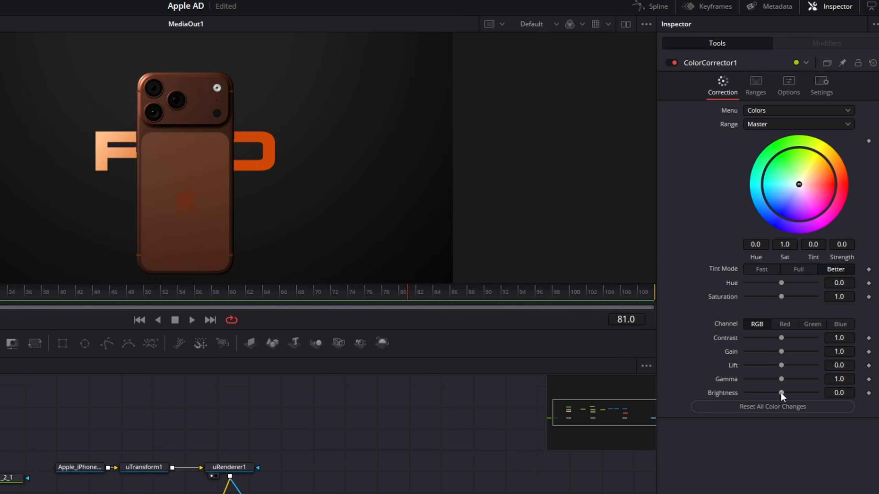
left_click_drag(780, 391, 790, 394)
key("ctrl+z")
left_click_drag(780, 339, 781, 340)
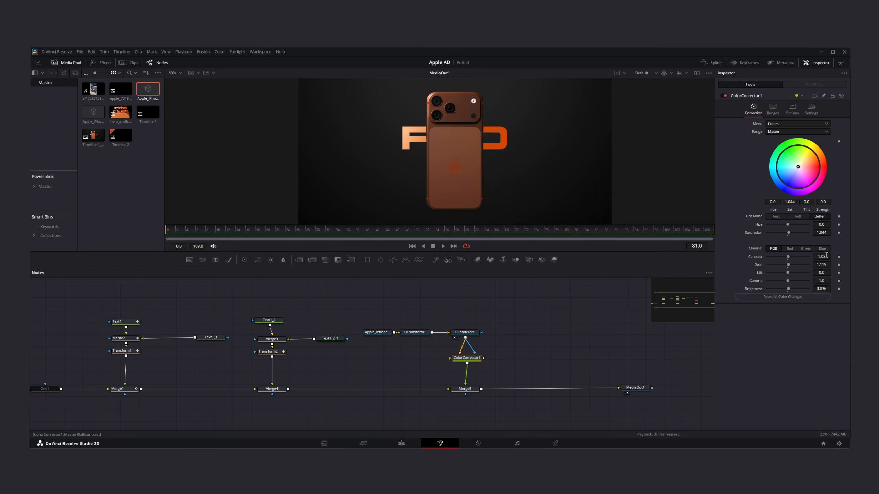
left_click_drag(824, 281, 848, 280)
double_click(760, 274)
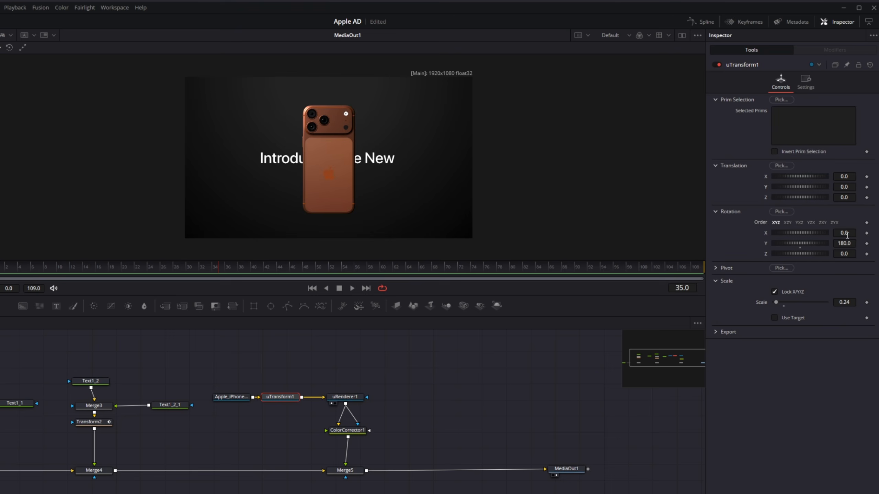
Set uTransform1's Y translation to -1.82, Z translation to 3.68, Scale to 0.354 and X rotation to 113.3
left_click_drag(847, 236, 878, 236)
left_click_drag(844, 303, 858, 303)
key("space")
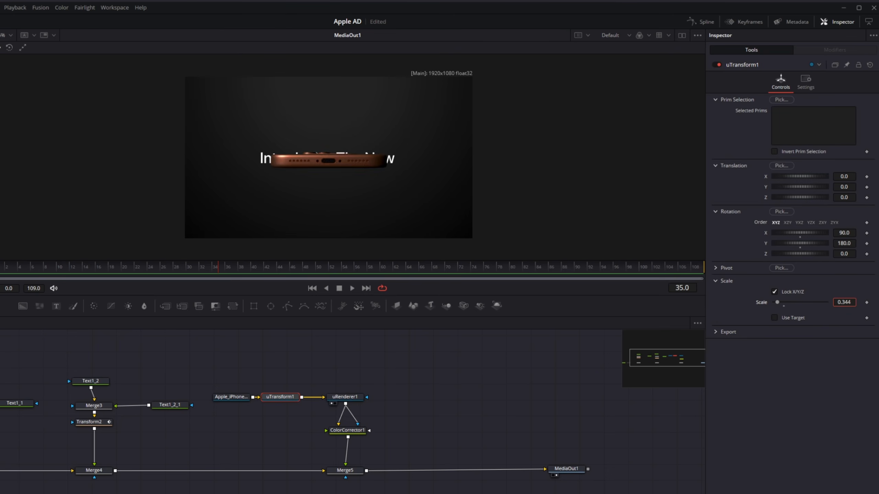
left_click_drag(844, 197, 861, 197)
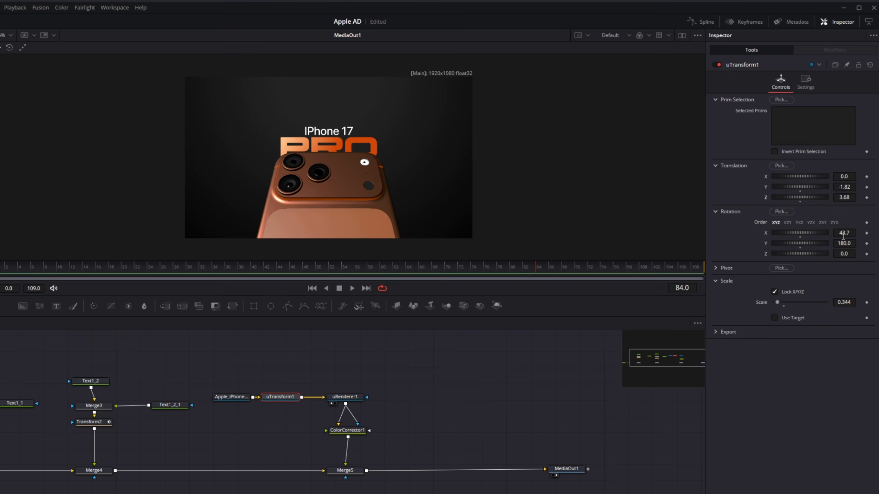
left_click_drag(844, 302, 848, 302)
left_click_drag(844, 233, 857, 232)
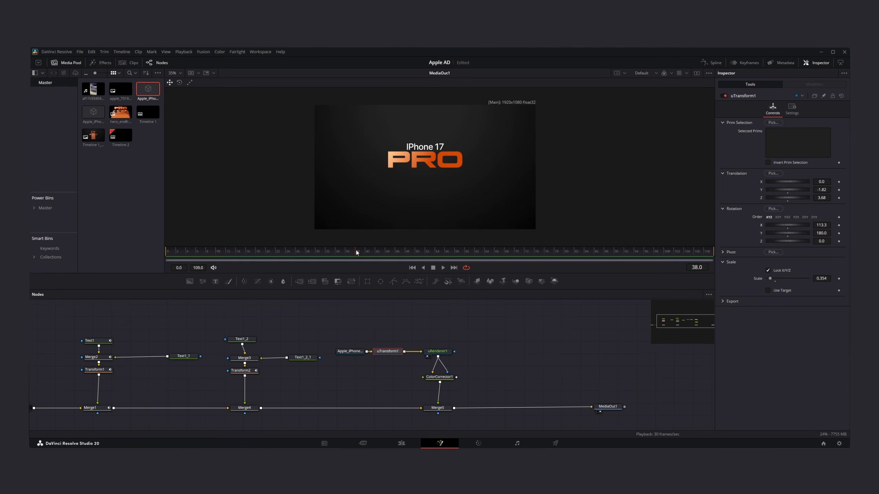
Keyframe uTransform1's X rotation at 113.3 on frame 35 and 45.7 on frame 70
left_click_drag(356, 253, 342, 258)
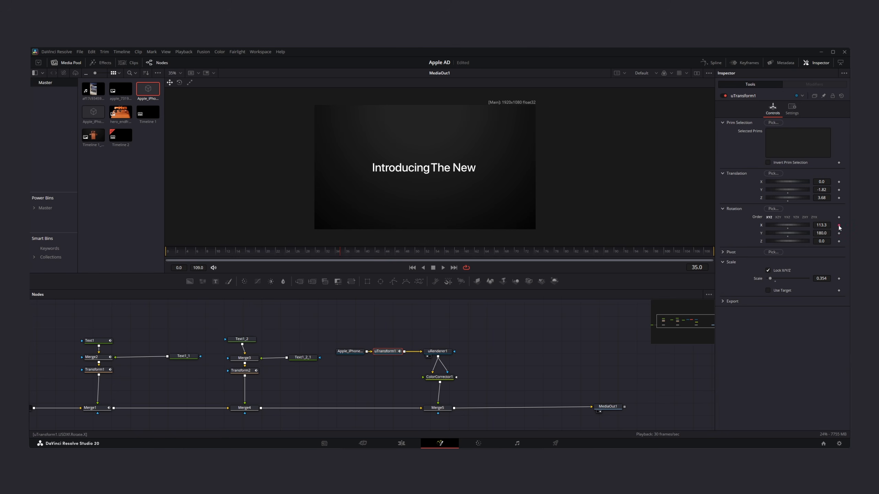
left_click(513, 253)
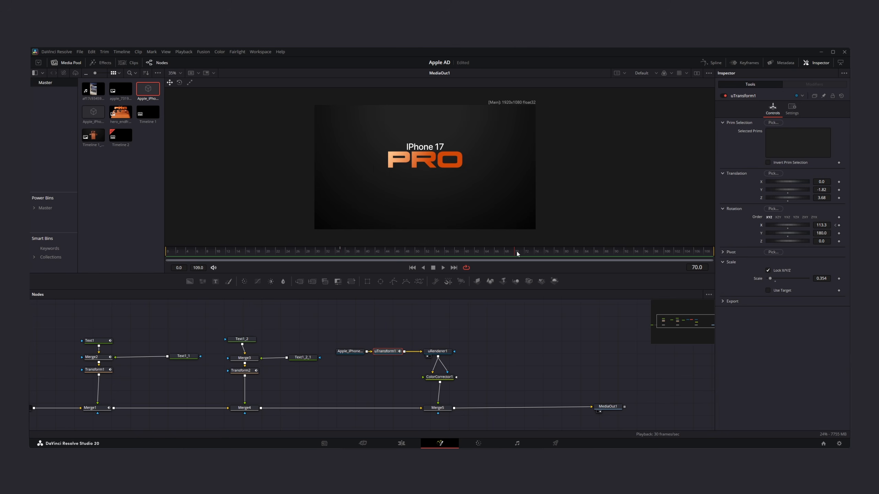
left_click(838, 225)
left_click_drag(827, 225, 610, 227)
Ease uTransform1's X Rotation curve in the Spline Editor with Ease In 76.1 and Ease Out 35.4, and play the animation
left_click(715, 63)
left_click(685, 295)
left_click_drag(474, 412, 750, 297)
key("f")
left_click_drag(643, 305, 701, 304)
key("alt+bracketleft")
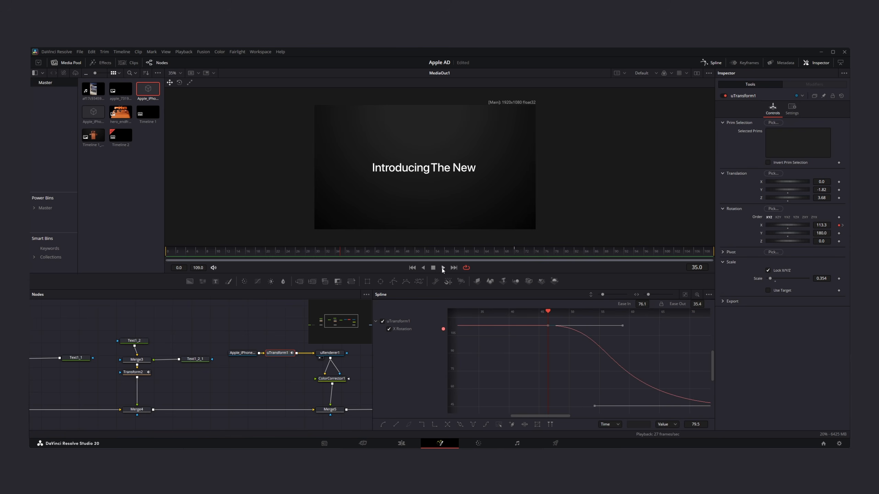
left_click(443, 268)
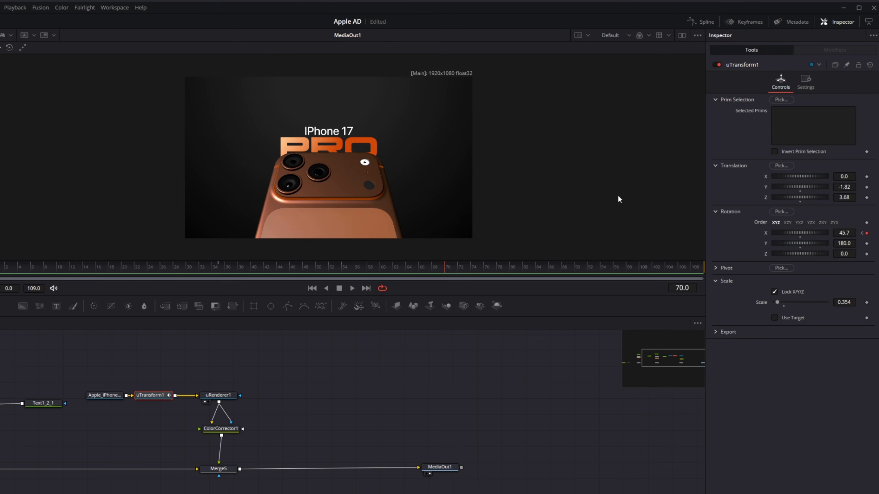
Keyframe uTransform1's Y and Z translation at frame 70, and at frame 109 keyframe Y translation 0, Z translation -2.41 and X rotation 0
left_click(866, 187)
left_click(866, 197)
left_click(867, 234)
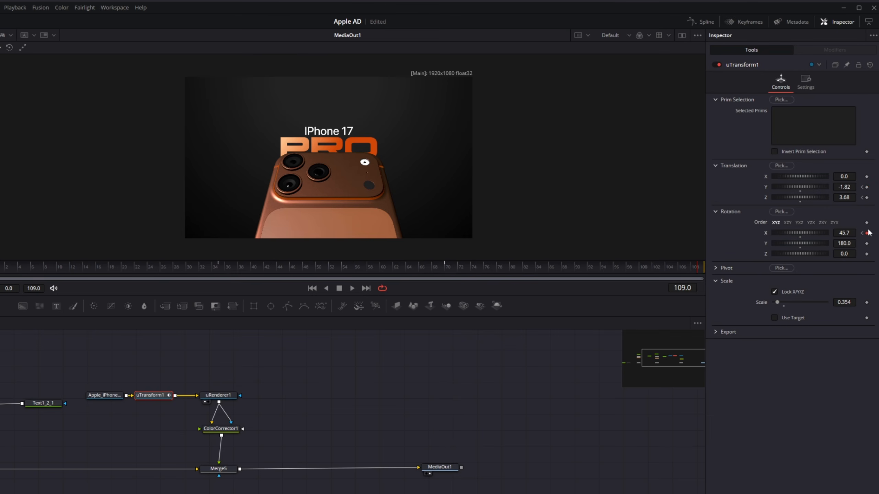
left_click(866, 197)
left_click(867, 187)
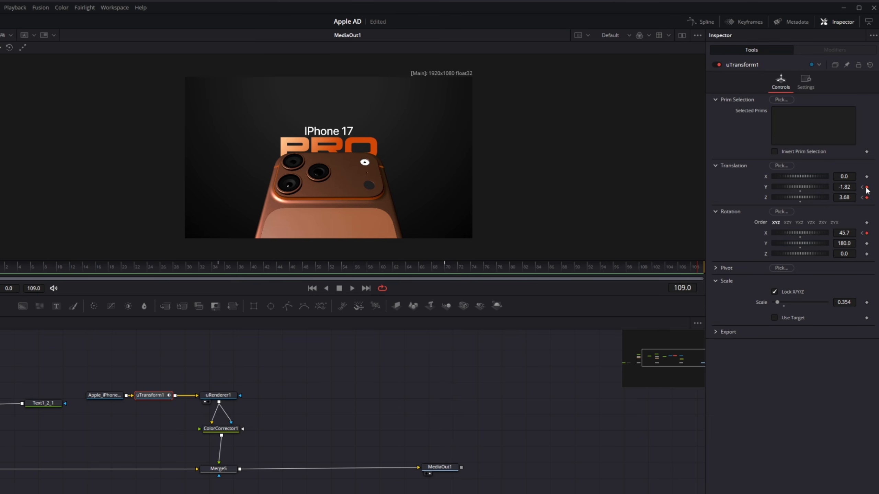
mouse_move(845, 197)
left_mouse_down()
mouse_move(825, 197)
mouse_move(854, 187)
mouse_move(856, 196)
mouse_move(842, 187)
mouse_move(838, 197)
left_mouse_up()
key("Return")
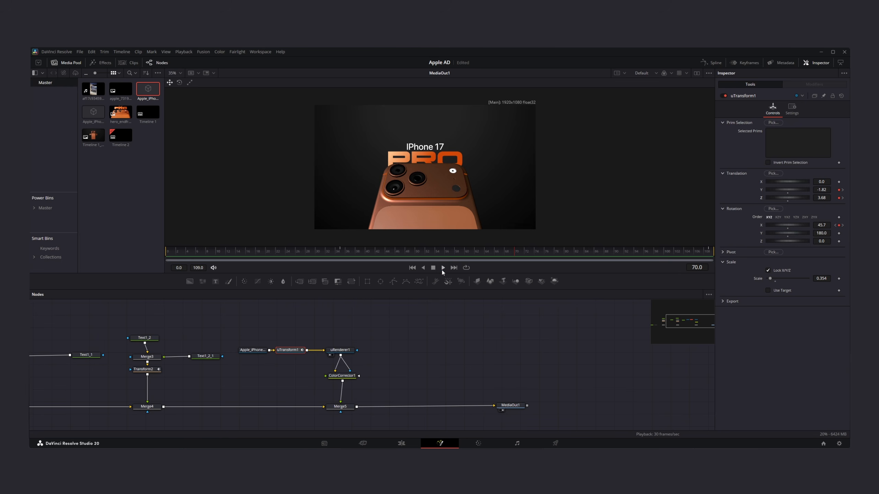
left_click(443, 267)
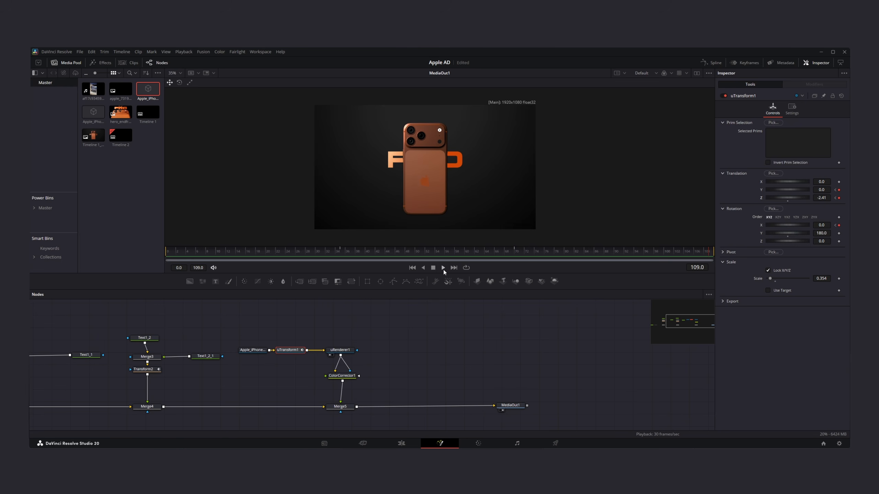
Fit uTransform1's X Rotation, Y Offset and Z Offset curves in the Spline Editor, and select keyframes on them
left_click(710, 63)
left_click(685, 294)
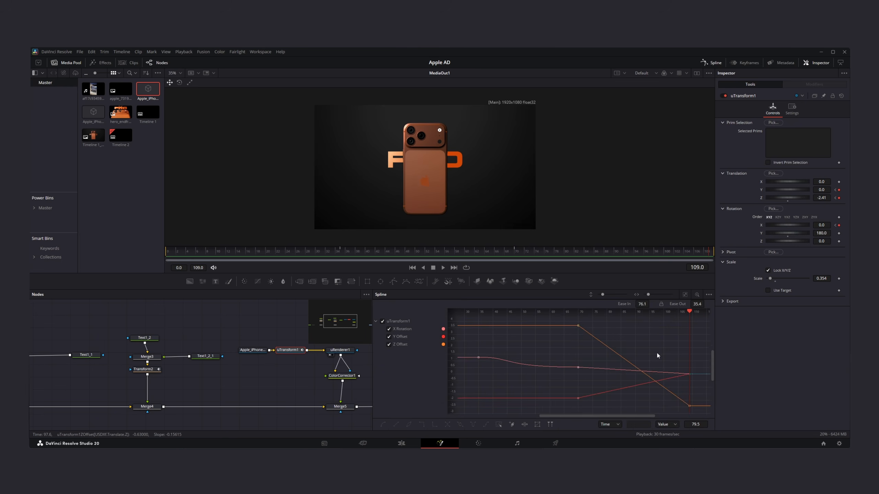
left_click_drag(657, 354, 534, 315)
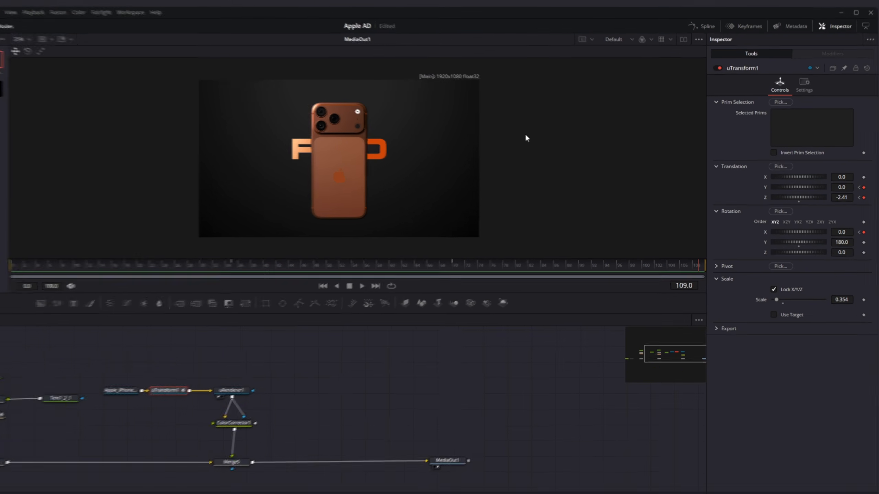
Enable Motion Blur on uRenderer1 with a Quality of 4
left_click(223, 398)
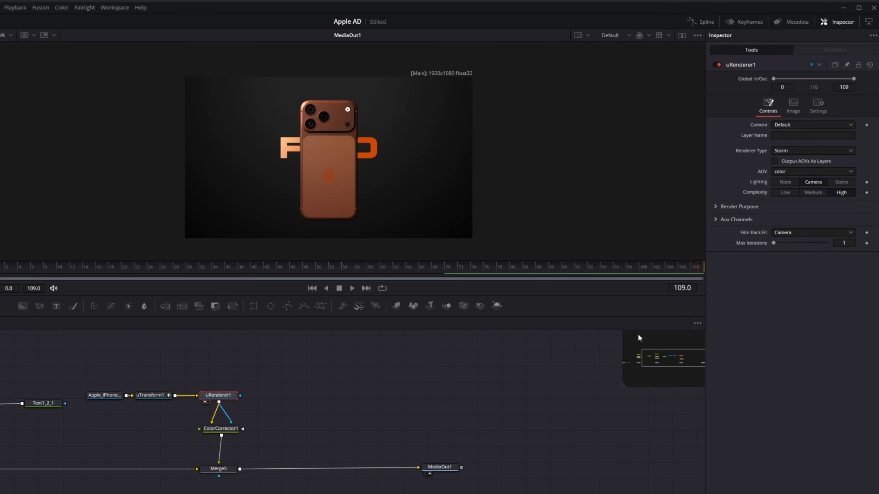
left_click(816, 110)
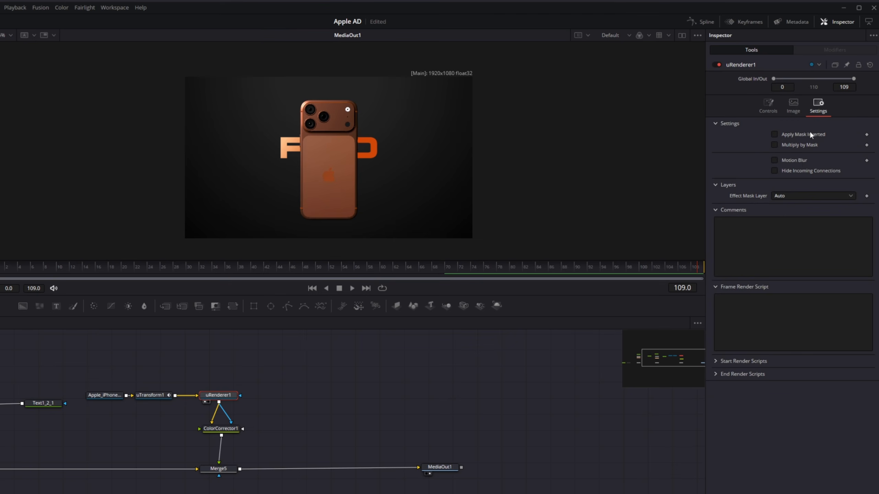
left_click(775, 159)
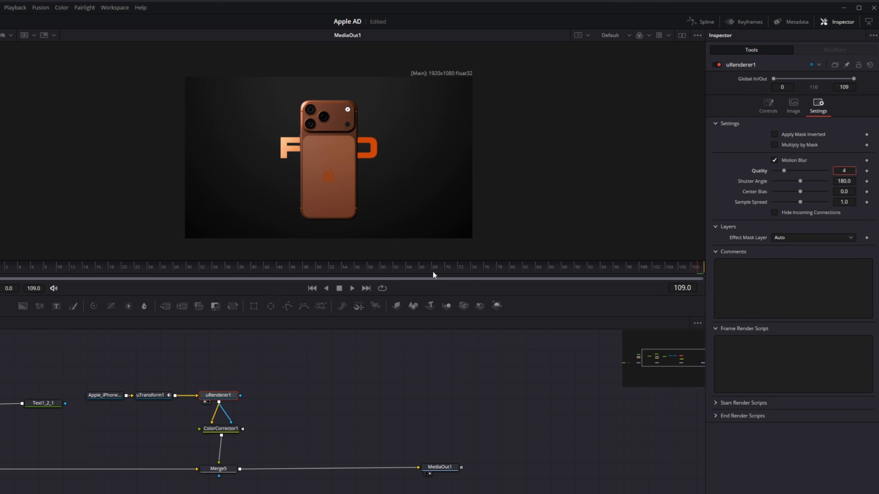
left_click(413, 266)
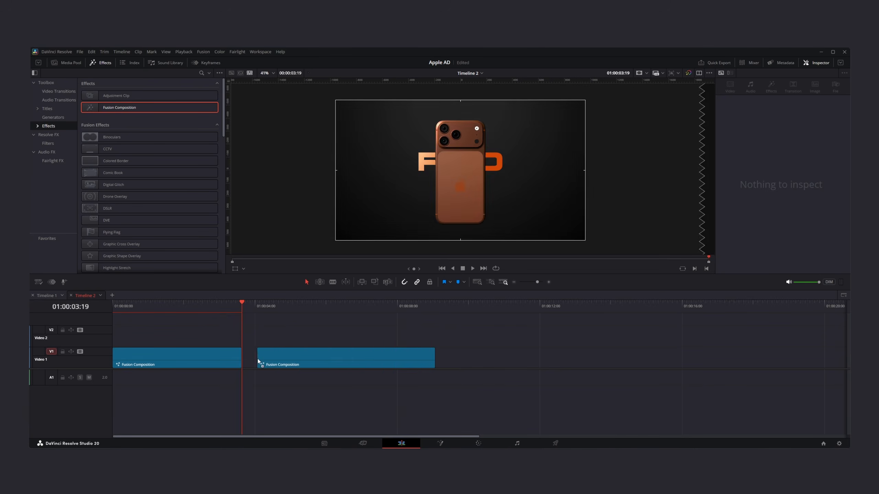
Move the second Fusion Composition clip against the first, and connect a Background node coloured #ececec to its MediaOut1
left_click_drag(322, 354, 306, 354)
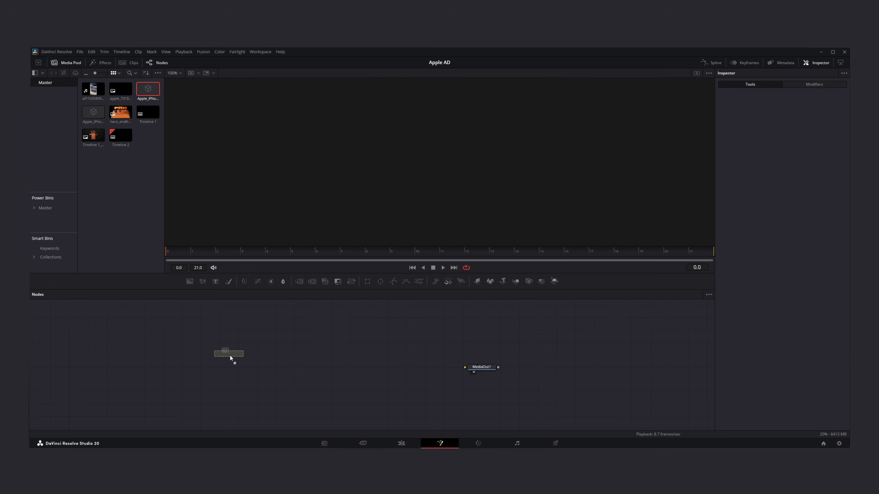
left_click_drag(240, 362, 465, 367)
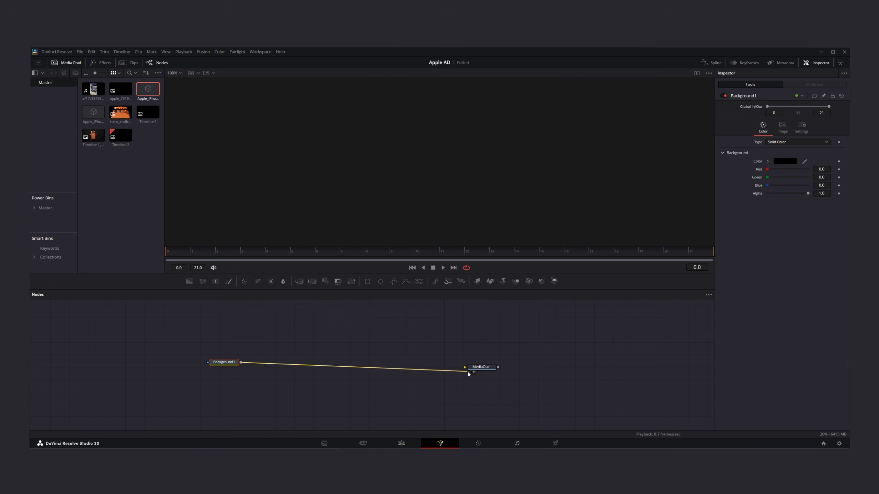
left_click(784, 161)
left_click_drag(521, 198, 523, 195)
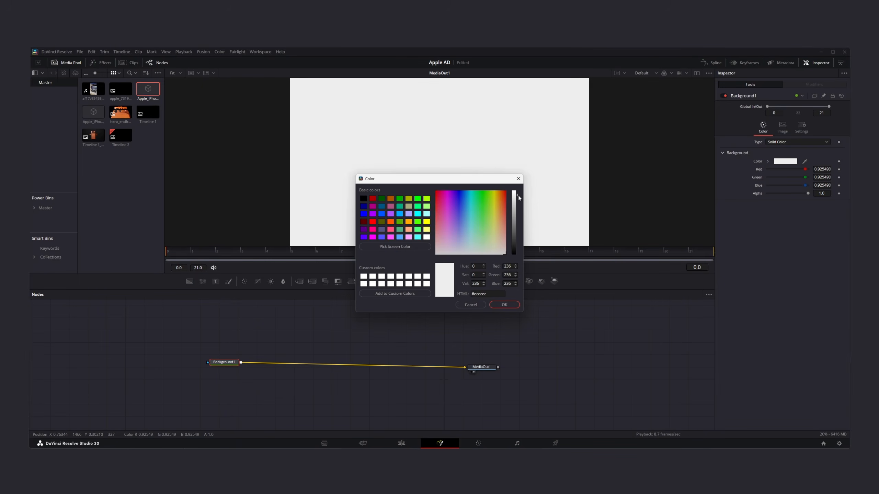
left_click(503, 304)
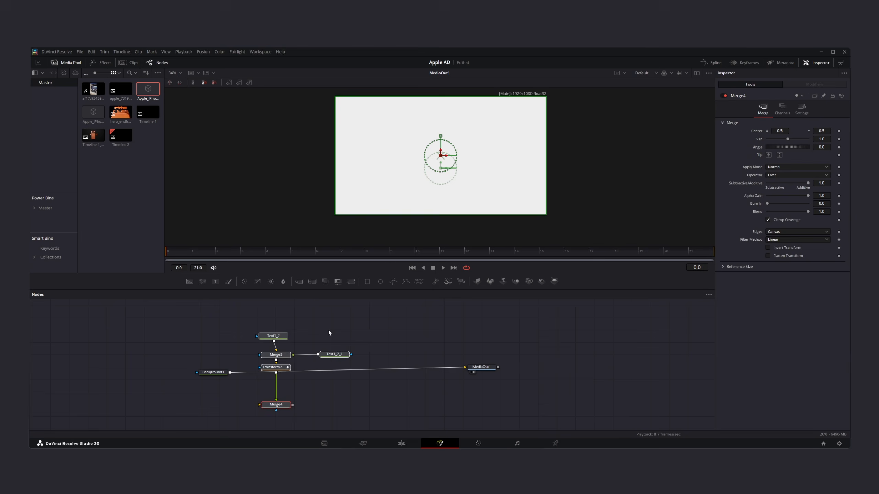
Insert the pasted title group's Merge4 between Background1 and MediaOut1, and delete Transform2
left_click_drag(281, 407, 320, 373)
left_click(345, 347)
left_click_drag(356, 347, 362, 377)
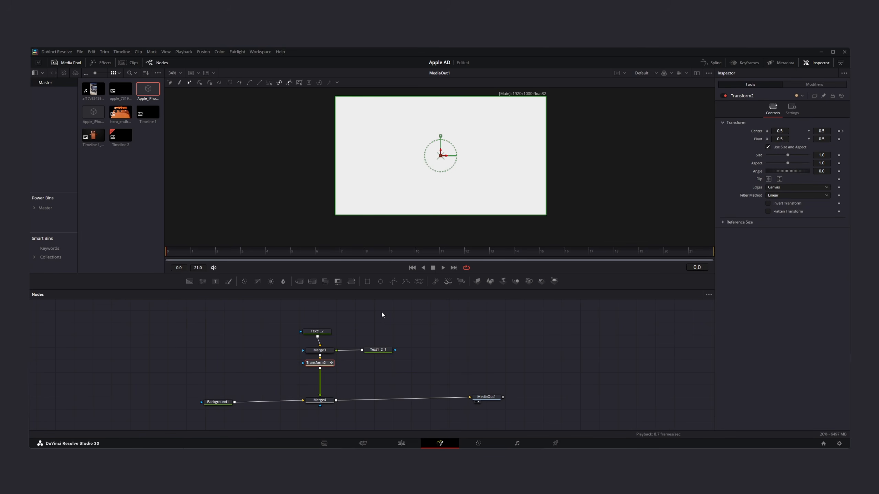
key("Delete")
Replace Merge4 with a new merge that places Merge3's title output over Background1
left_click(323, 401)
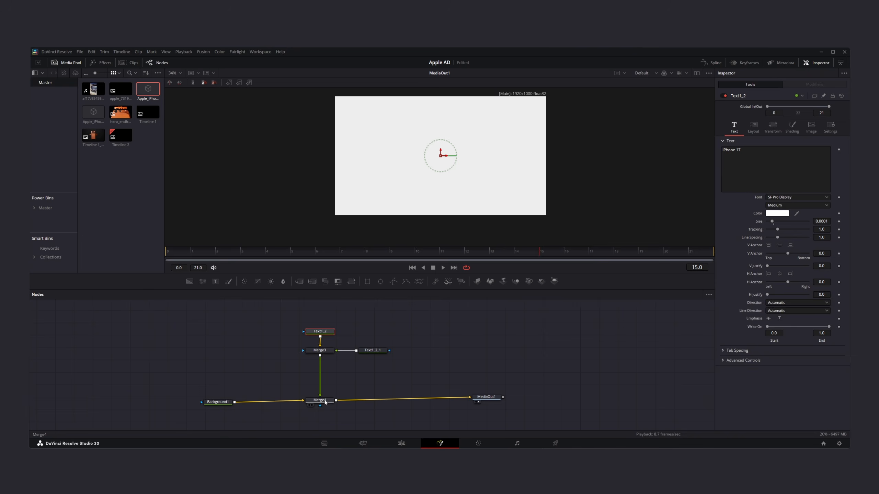
key("Delete")
left_click_drag(320, 356, 242, 401)
Set the "IPhone 17" text colour to #101010, and return to the Edit page
left_click(320, 331)
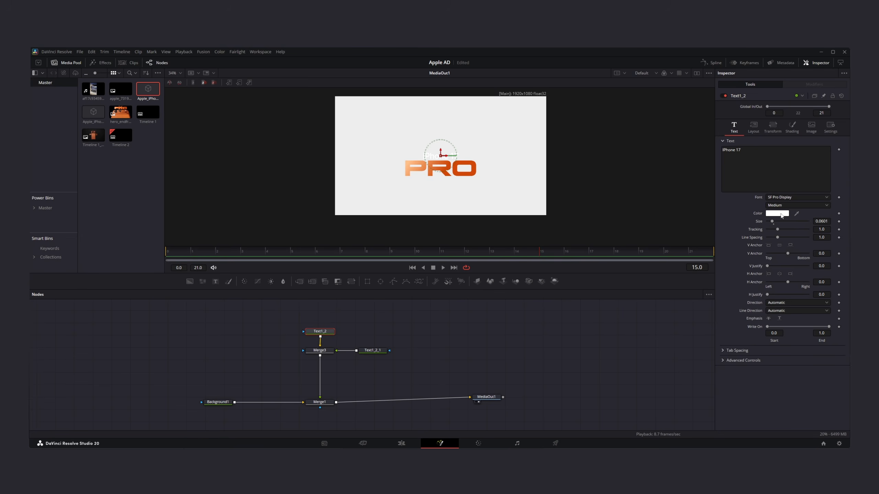
left_click(781, 215)
left_click_drag(515, 237, 521, 252)
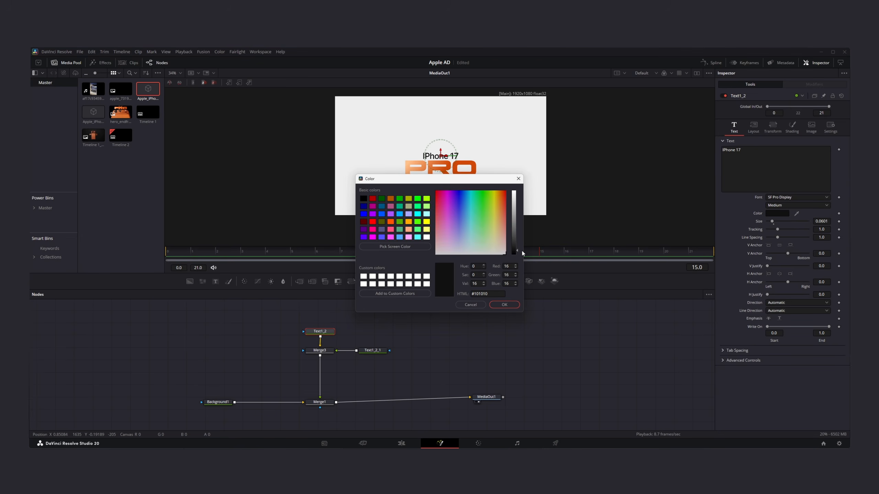
left_click(507, 306)
left_click_drag(486, 397, 550, 404)
left_click(402, 443)
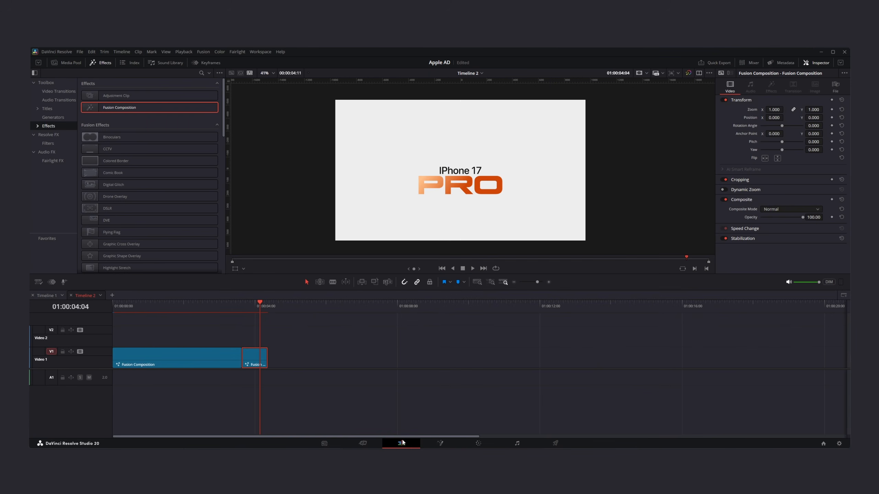
Examine the cut between the two Fusion Composition clips frame by frame
left_click(242, 307)
key("Left")
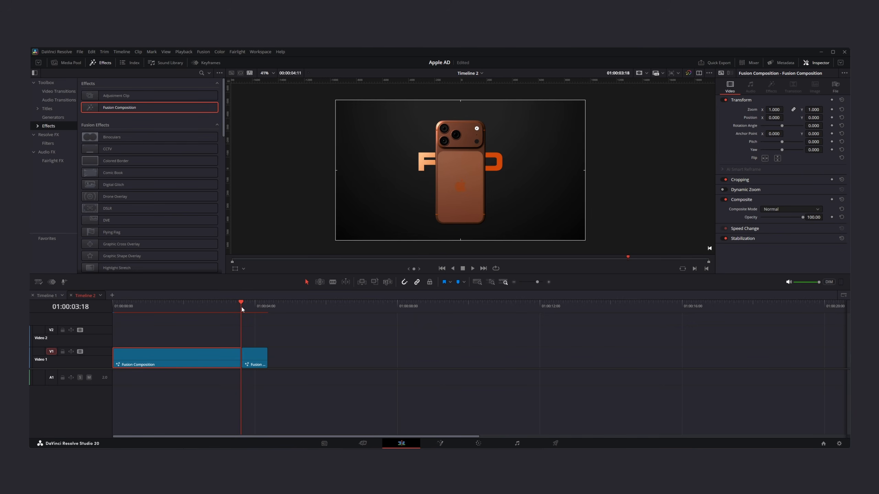
scroll(256, 364, "up", 3)
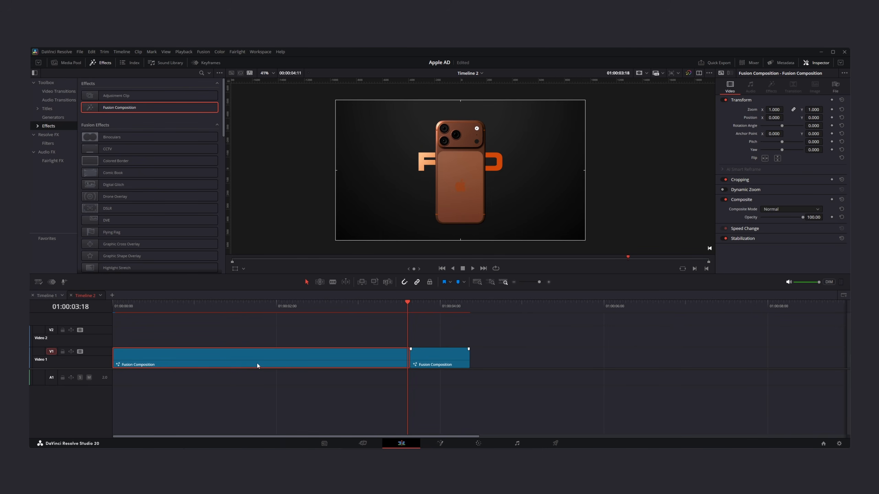
key("Right")
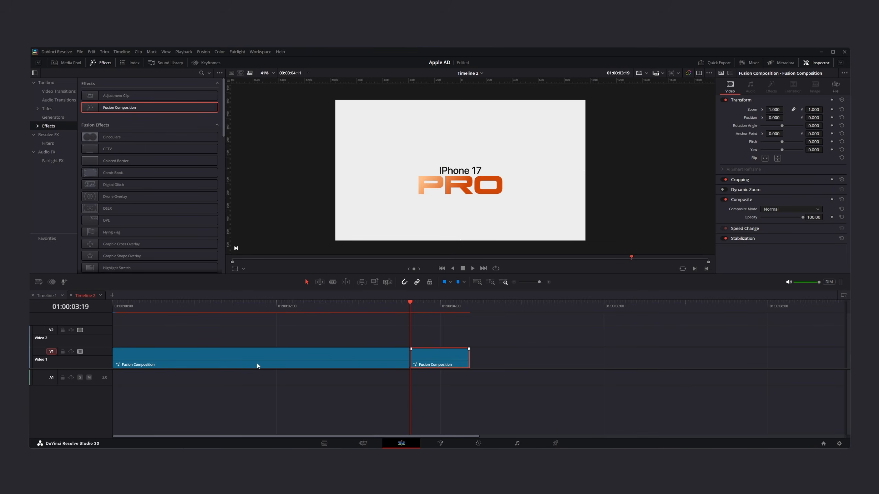
key("Left")
key("Left")
key("Left")
key("Left")
key("Right")
key("Right")
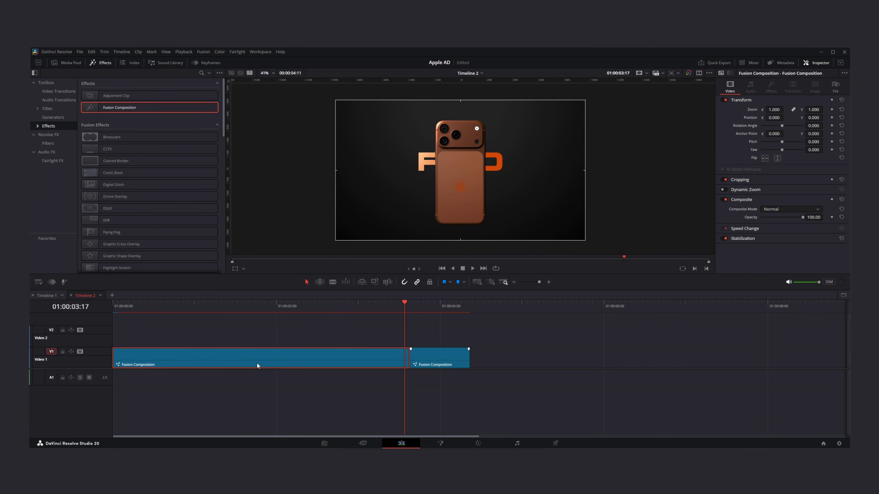
Export the last frame of the first Fusion Composition clip as a still image
key("Right")
key("Right")
key("Left")
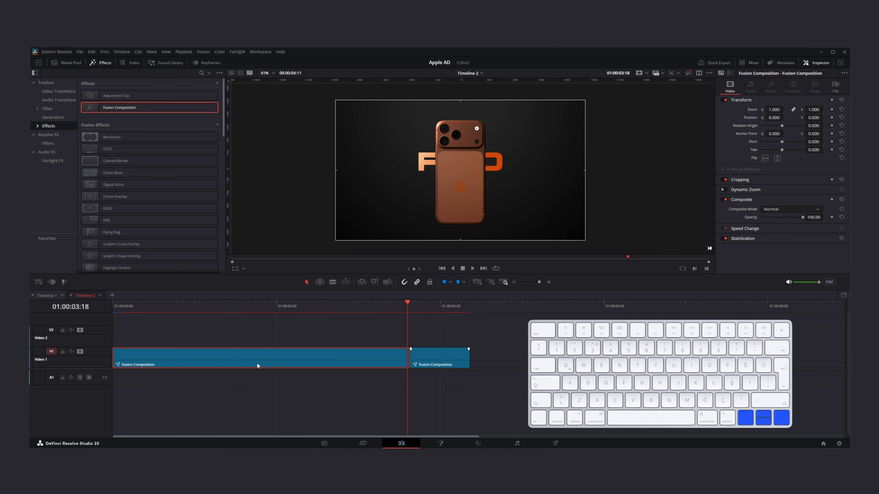
left_click(79, 51)
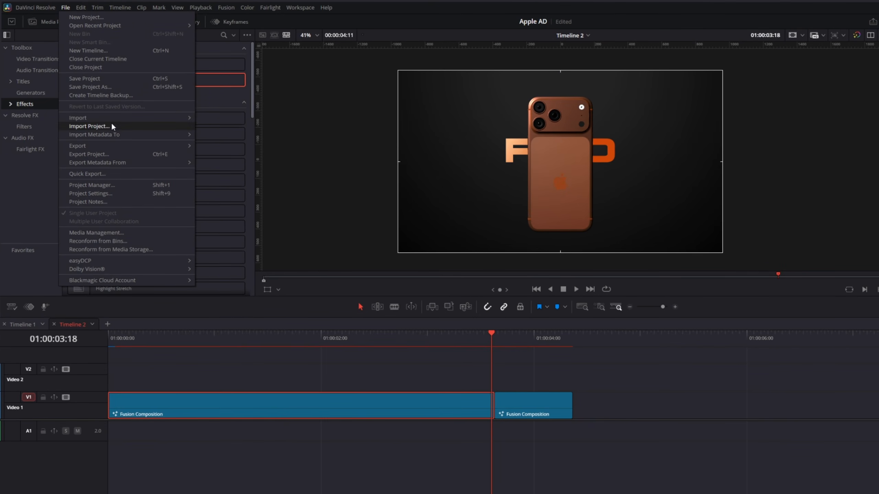
mouse_move(131, 142)
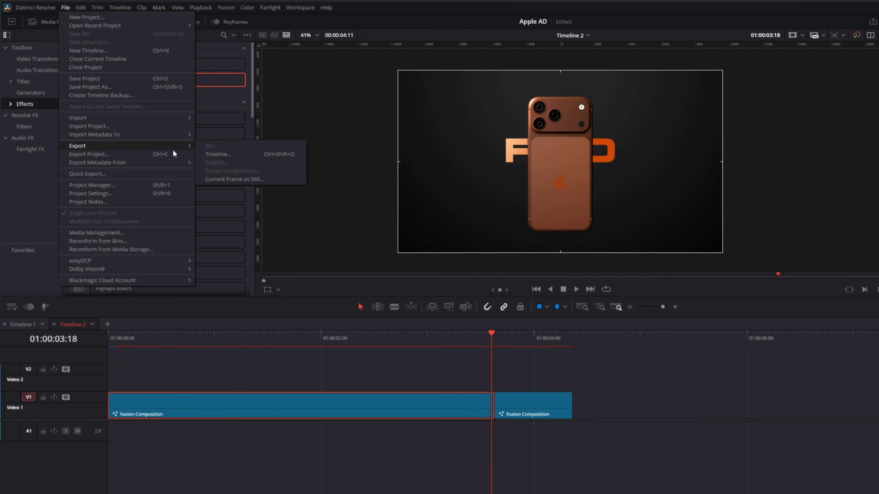
left_click(238, 179)
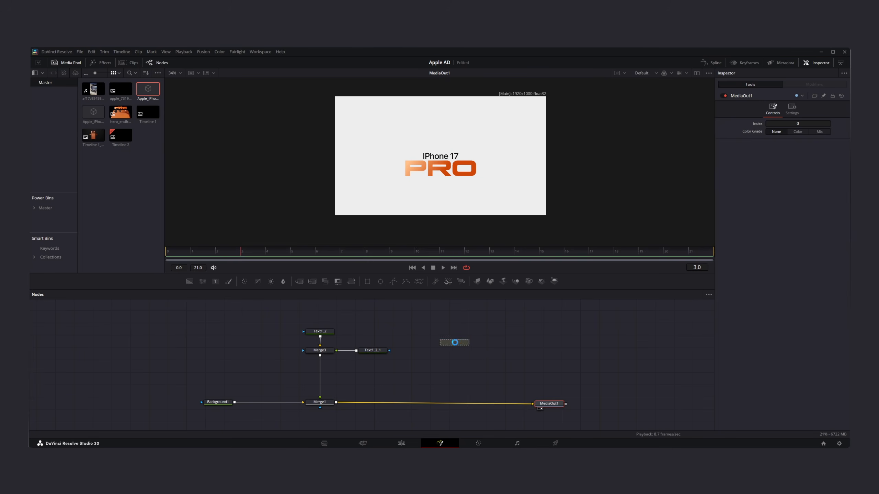
Merge the exported still over Background1 and place its MediaIn1 and Merge2 nodes before Merge1, behind the title
left_click_drag(362, 381, 337, 403)
left_click_drag(431, 329, 470, 415)
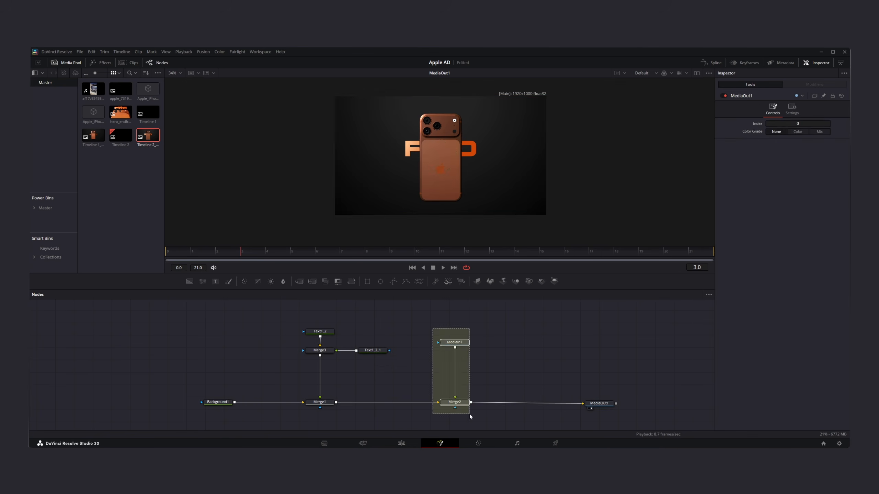
left_click_drag(460, 404, 281, 404)
Set Merge1's Center Y to 0.666 so the PRO title lines up with the one in the still
left_click(319, 402)
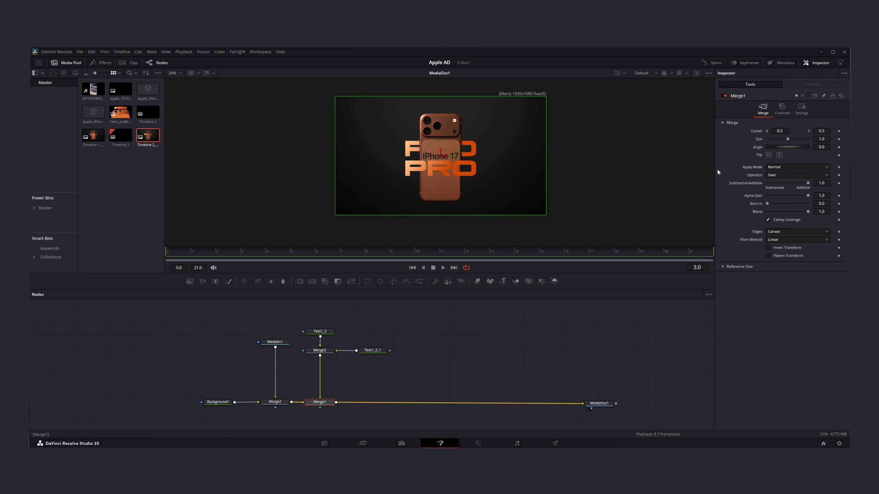
mouse_move(822, 131)
left_mouse_down()
mouse_move(859, 132)
mouse_move(824, 132)
left_mouse_up()
scroll(449, 140, "up", 5)
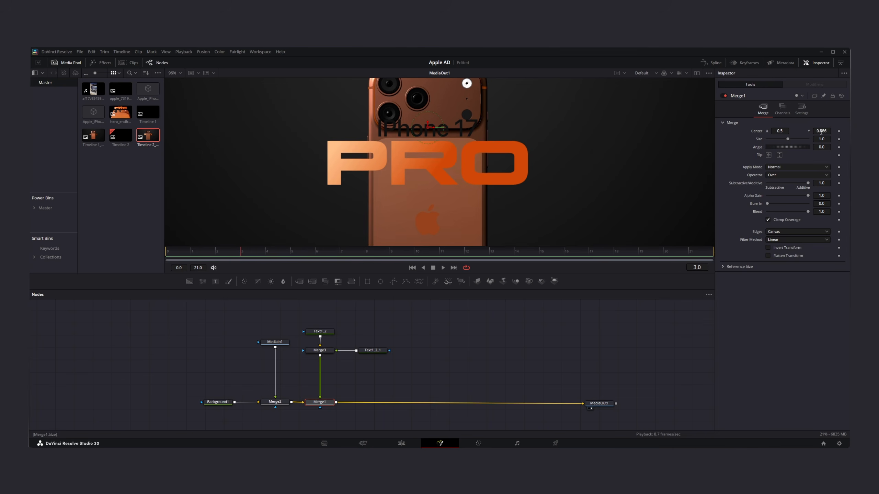
Add the Apple logo image to the composition and merge it between Merge1 and MediaOut1
left_click_drag(120, 89, 432, 337)
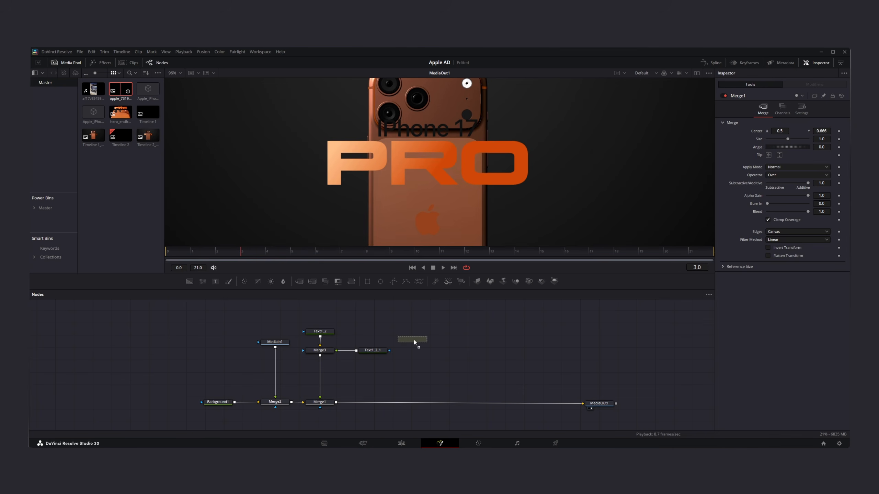
left_click_drag(447, 333, 336, 402)
left_click_drag(352, 404, 418, 405)
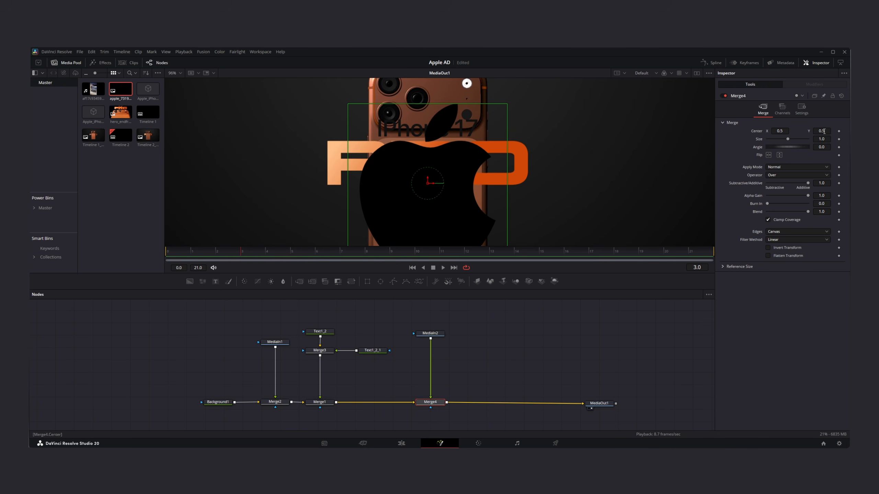
Match the Apple logo to the one on the phone with Merge4's Center Y at 0.3917 and Size at 0.1923
left_click_drag(822, 139, 792, 139)
left_click_drag(429, 194, 430, 156)
mouse_move(821, 131)
left_mouse_down()
mouse_move(785, 131)
mouse_move(831, 139)
mouse_move(818, 131)
mouse_move(821, 139)
left_mouse_up()
scroll(442, 187, "up", 5)
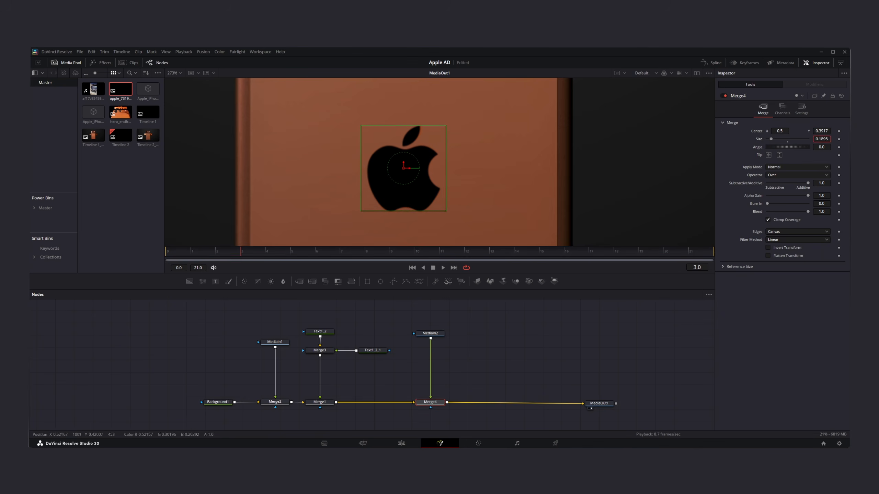
Delete the reference still's MediaIn1 and Merge2 nodes
scroll(433, 157, "down", 10)
left_click_drag(265, 321, 286, 412)
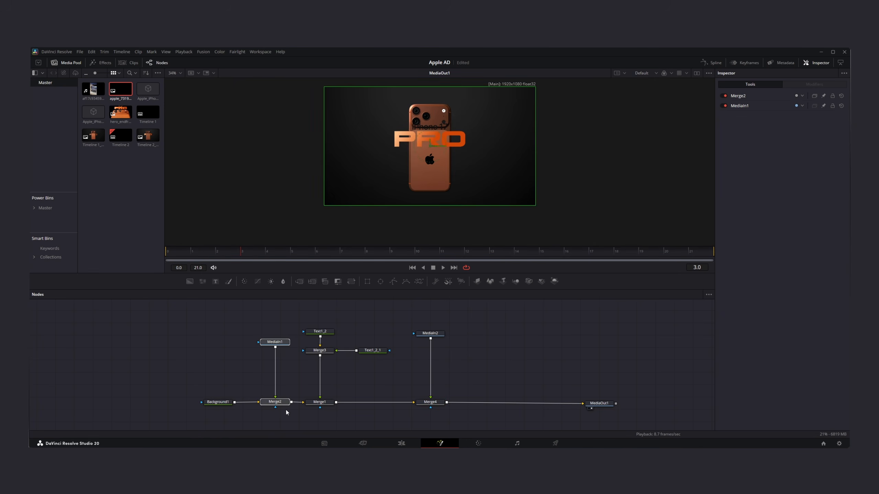
key("Delete")
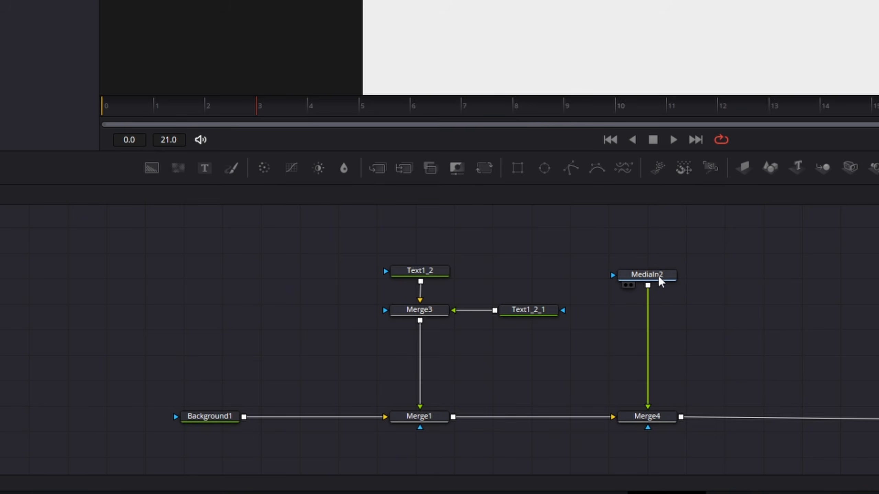
Merge a new background over the Apple logo's MediaIn2 and set Background2's type to Gradient
left_click(436, 336)
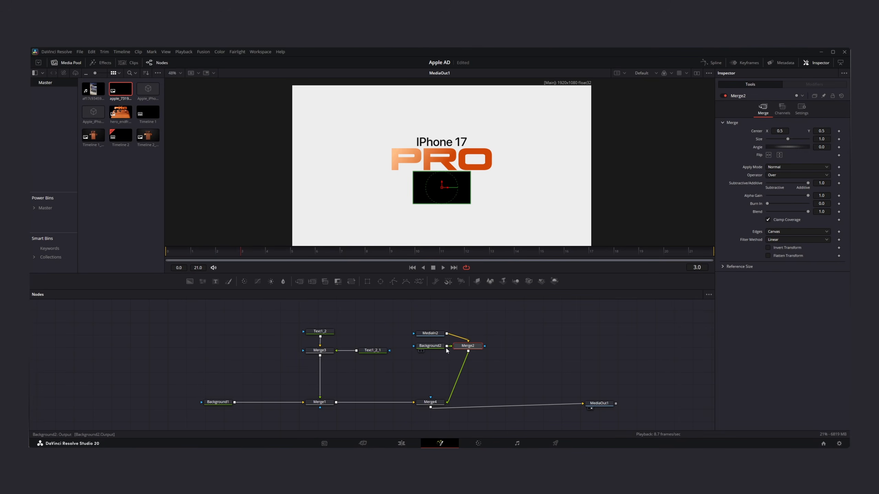
left_click(427, 348)
left_click(785, 142)
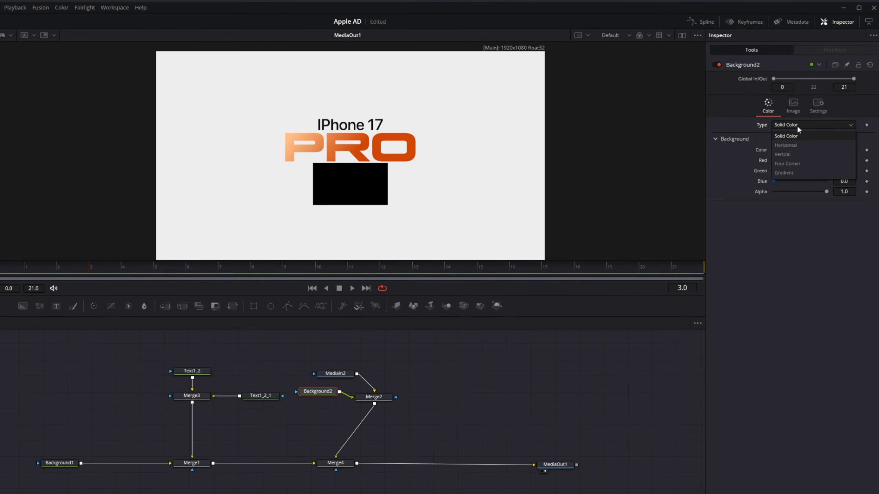
left_click(783, 172)
Sample Background2's two gradient colours from the light and dark orange ends of the PRO title
left_click_drag(821, 205, 291, 133)
left_click(855, 186)
left_click_drag(822, 205, 411, 146)
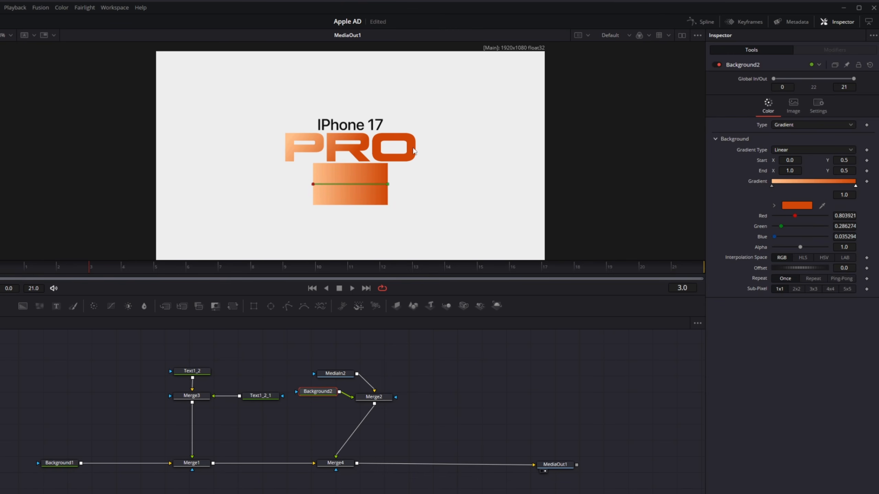
Rearrange the logo nodes and set Merge2's Operator to In so the gradient fills only the Apple logo
left_click_drag(318, 392, 309, 397)
left_click_drag(337, 464, 385, 461)
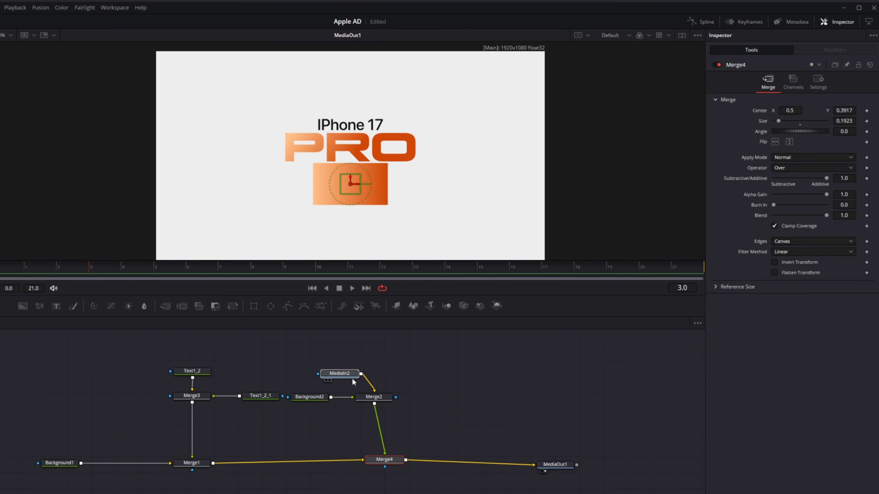
left_click_drag(349, 376, 384, 377)
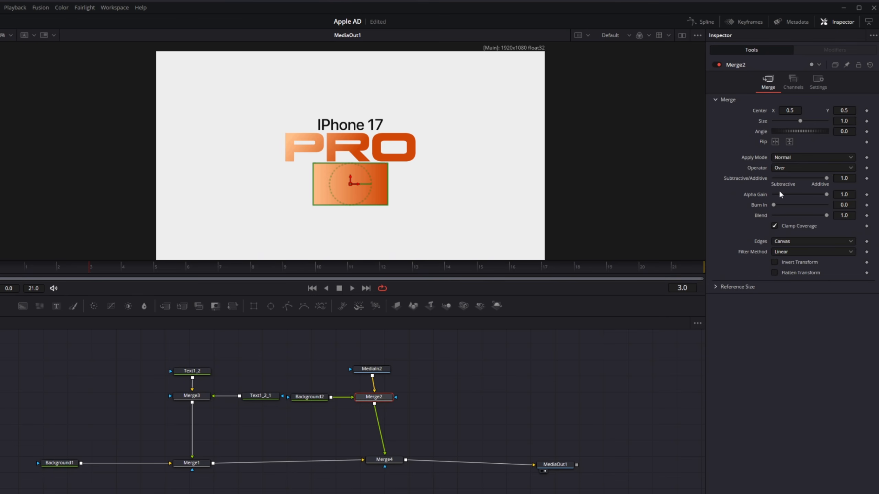
left_click(783, 168)
left_click(784, 186)
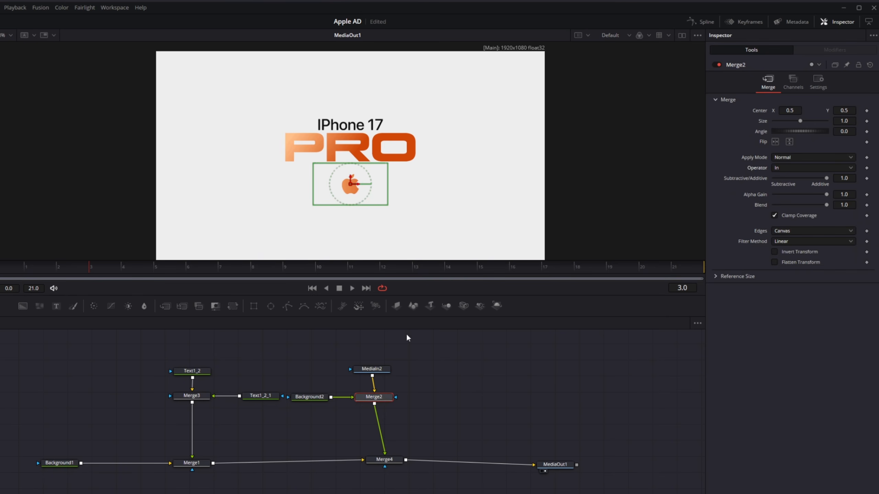
left_click(431, 364)
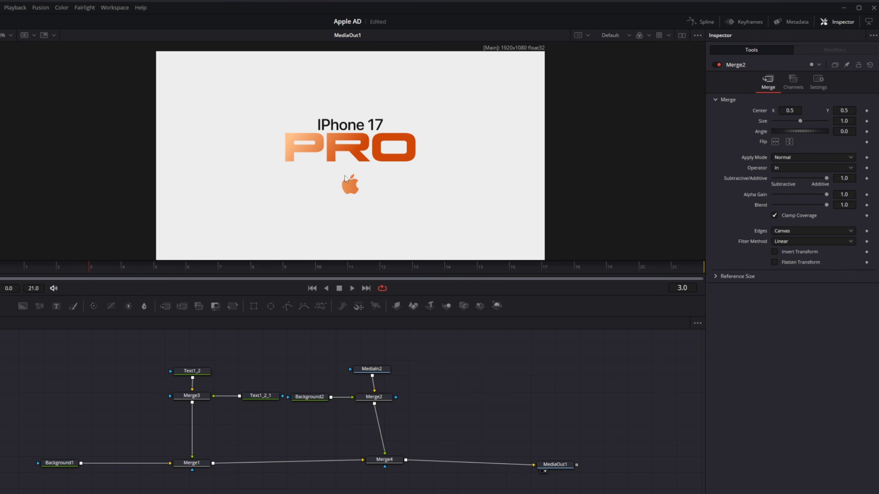
scroll(345, 178, "up", 3)
scroll(357, 122, "down", 4)
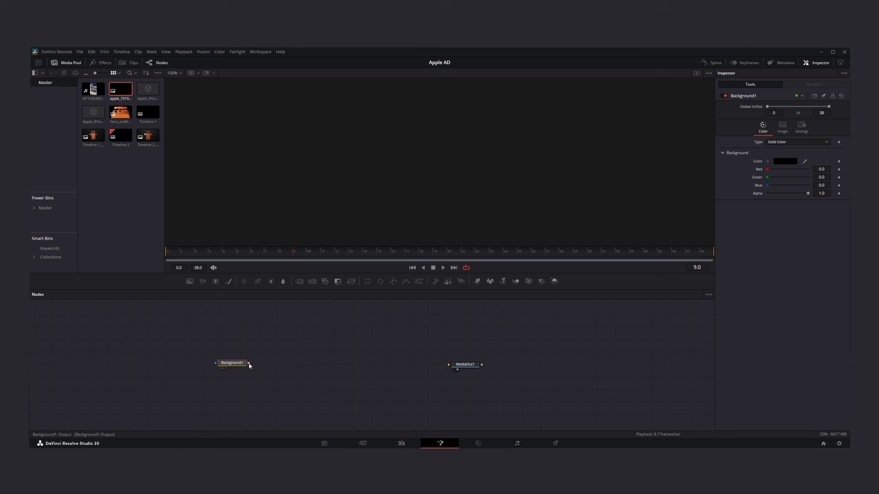
In the new composition, connect Background1 to MediaOut1 and merge the copied 3D phone group over the background
left_click_drag(249, 364, 448, 364)
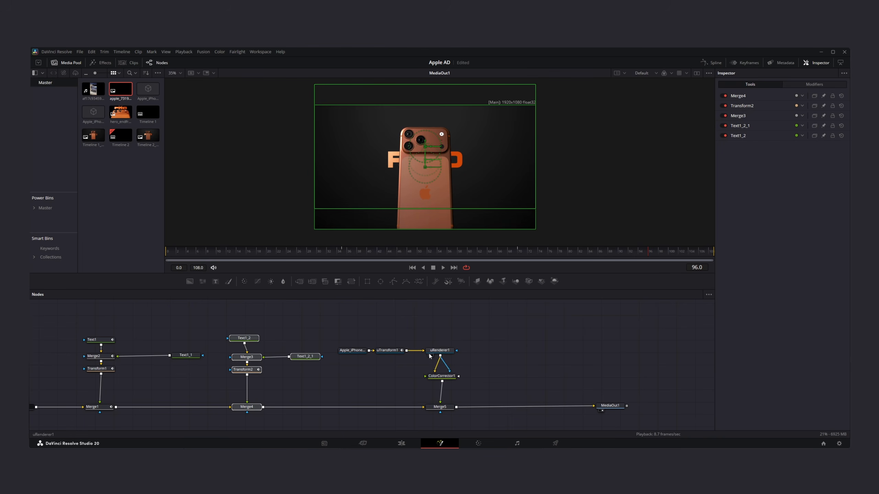
left_click_drag(350, 319, 480, 420)
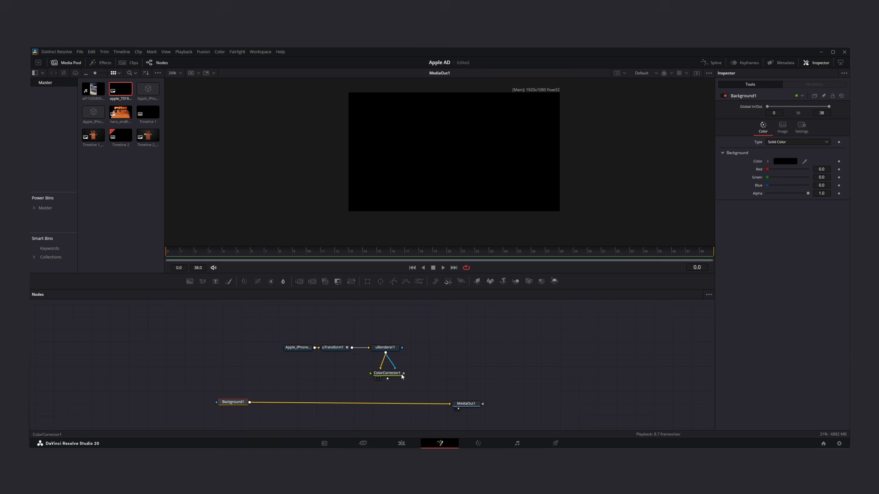
left_click_drag(403, 374, 250, 403)
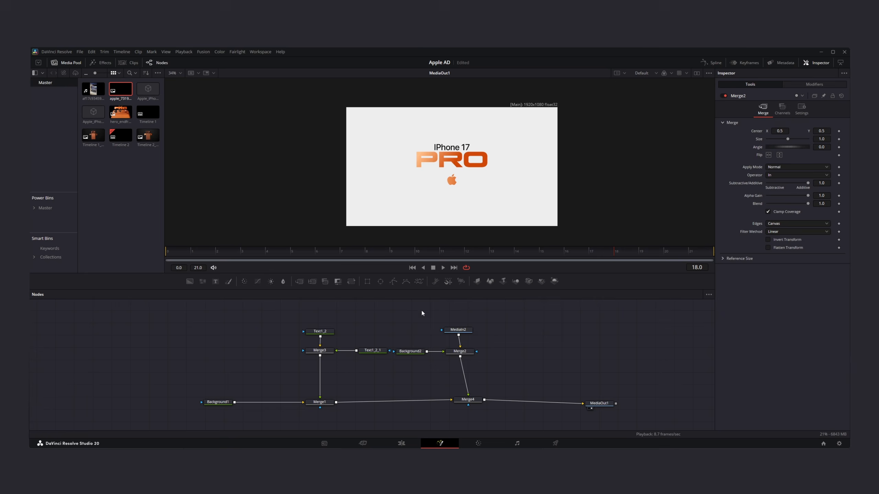
Copy the gradient Apple logo group from the title composition and insert its Merge4 between Merge1 and MediaOut1
left_click_drag(421, 313, 494, 406)
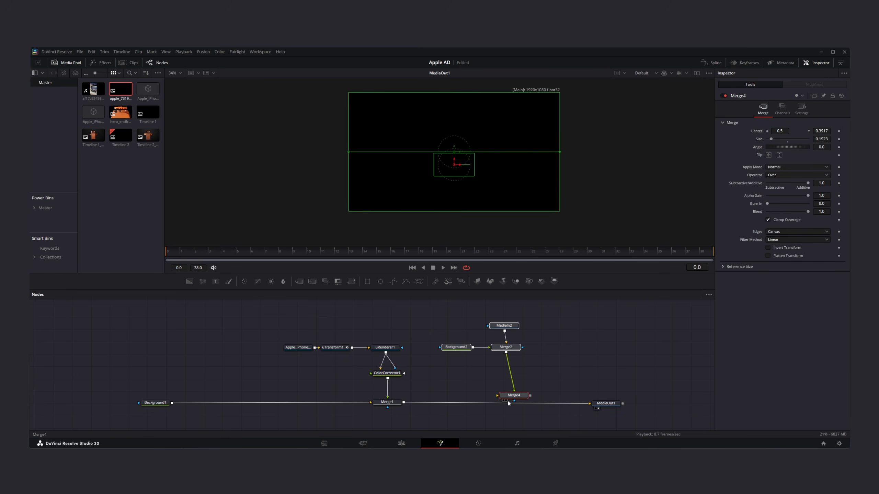
left_click_drag(513, 395, 500, 403)
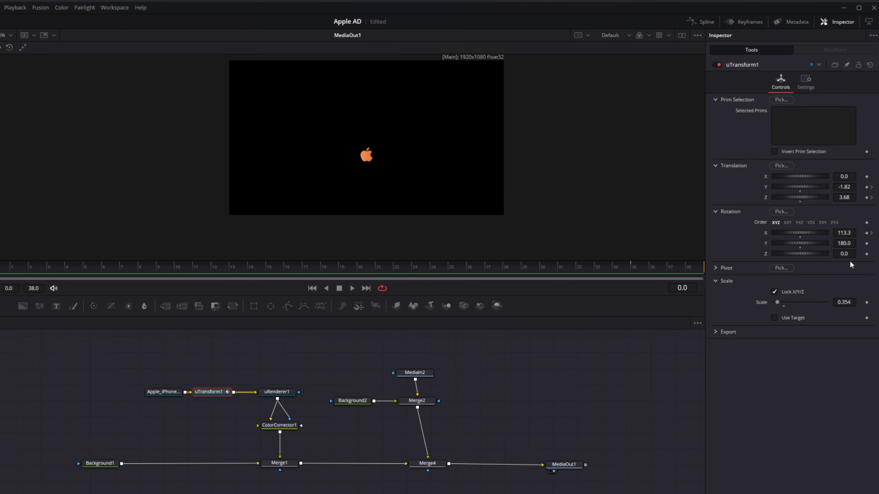
Reset uTransform1's X rotation and Y and Z translation, and set its Z translation to about -2.45 to match the logo
double_click(770, 232)
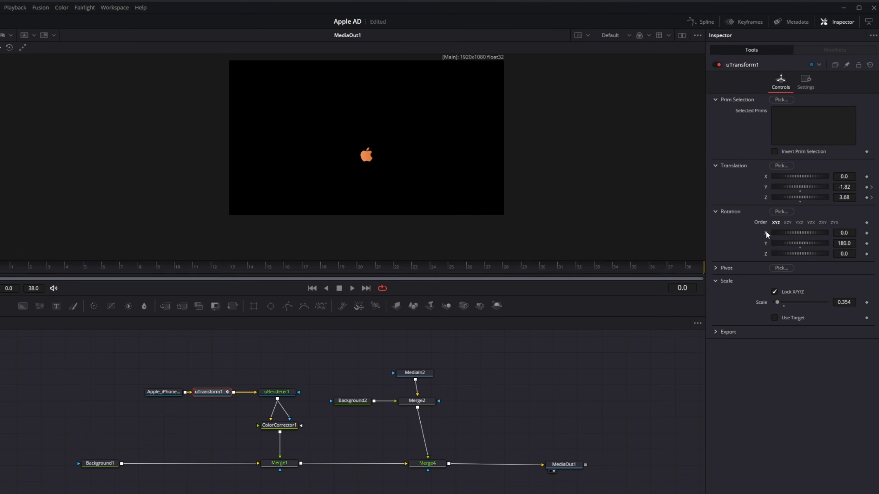
double_click(765, 190)
double_click(763, 198)
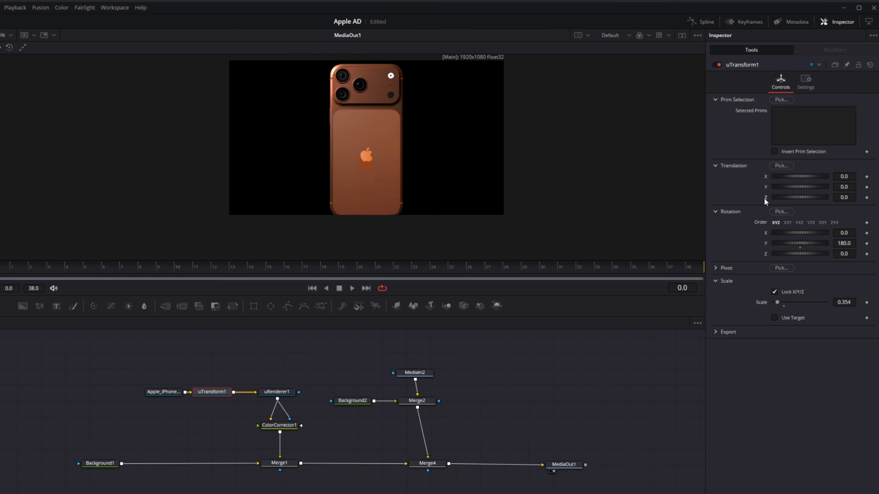
mouse_move(844, 197)
left_mouse_down()
mouse_move(820, 197)
mouse_move(829, 197)
left_mouse_up()
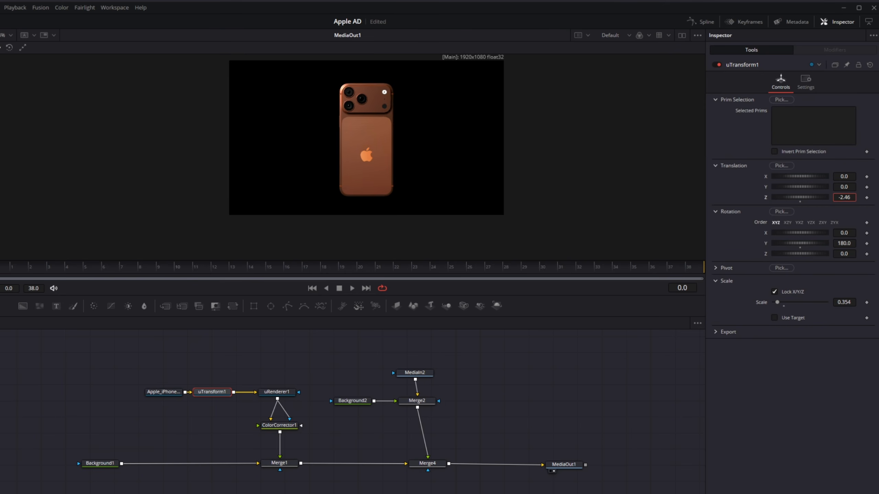
scroll(358, 157, "up", 3)
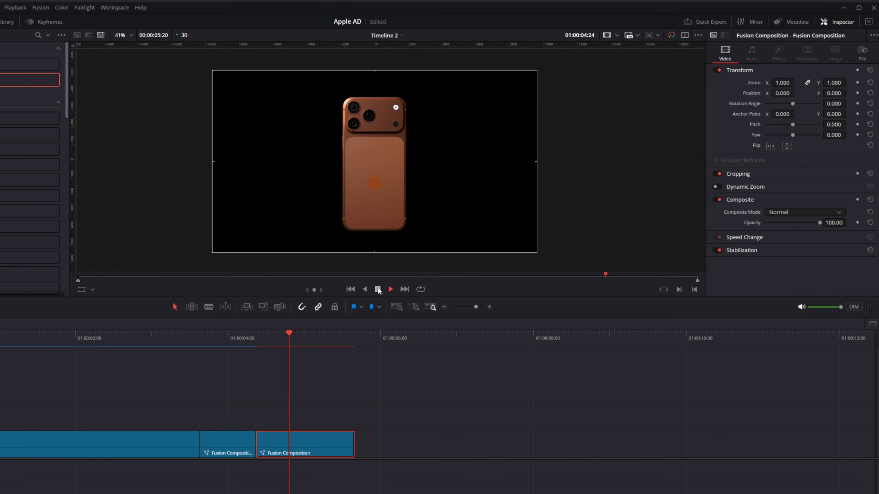
left_click(378, 289)
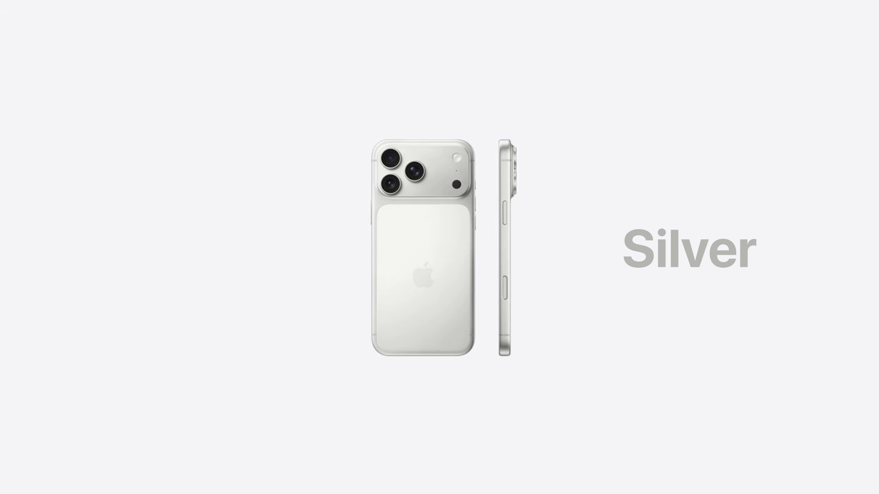
Duplicate the phone node group and insert the copy's Merge1_1 between Merge1 and MediaOut1
left_click_drag(304, 324, 426, 406)
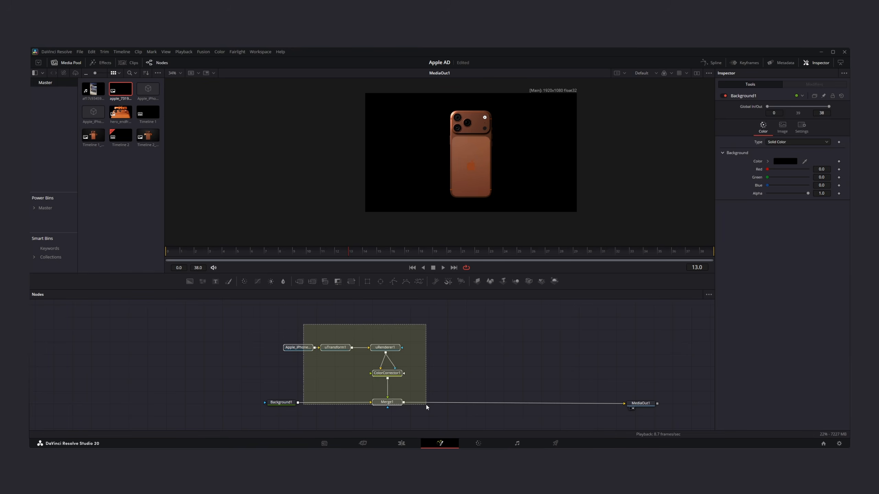
key("ctrl+c")
key("ctrl+v")
left_click_drag(510, 383, 521, 405)
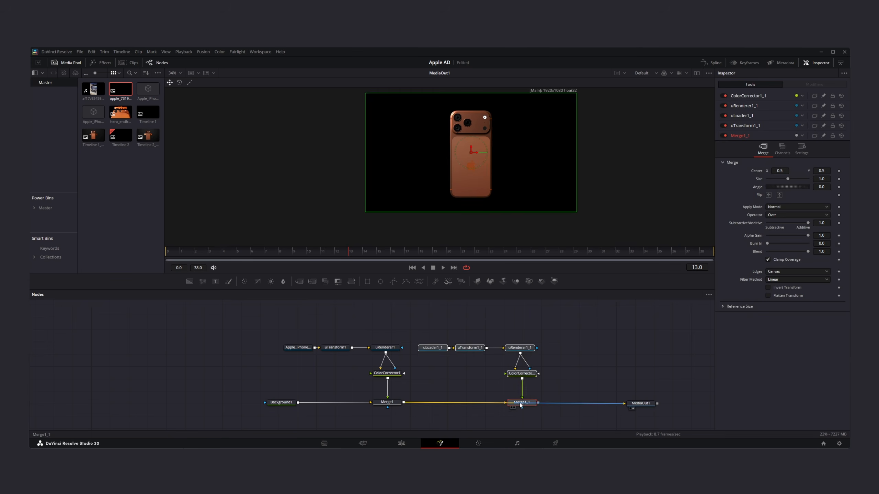
left_click_drag(640, 403, 680, 405)
Paste a third phone node group and insert its Merge1_2 between Merge1_1 and MediaOut1
left_click_drag(628, 384, 448, 384)
left_click_drag(500, 404, 565, 401)
left_click(533, 378)
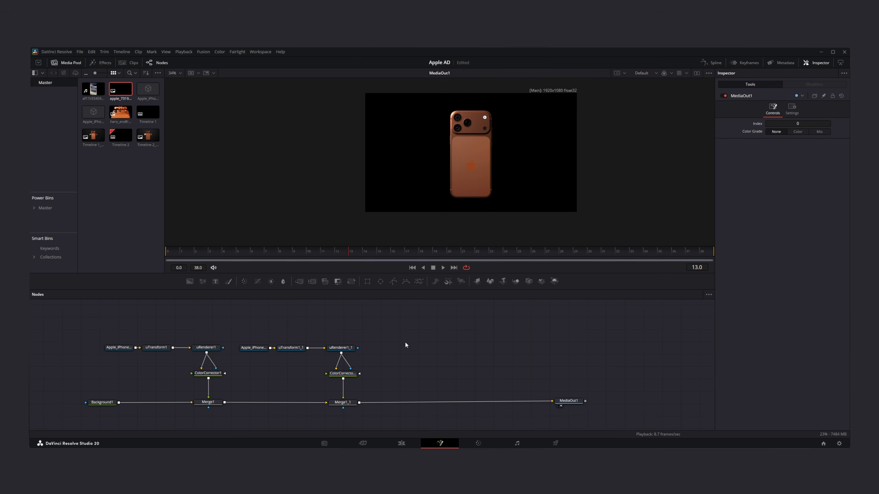
key("ctrl+v")
left_click_drag(466, 396, 474, 403)
left_click_drag(581, 402, 597, 402)
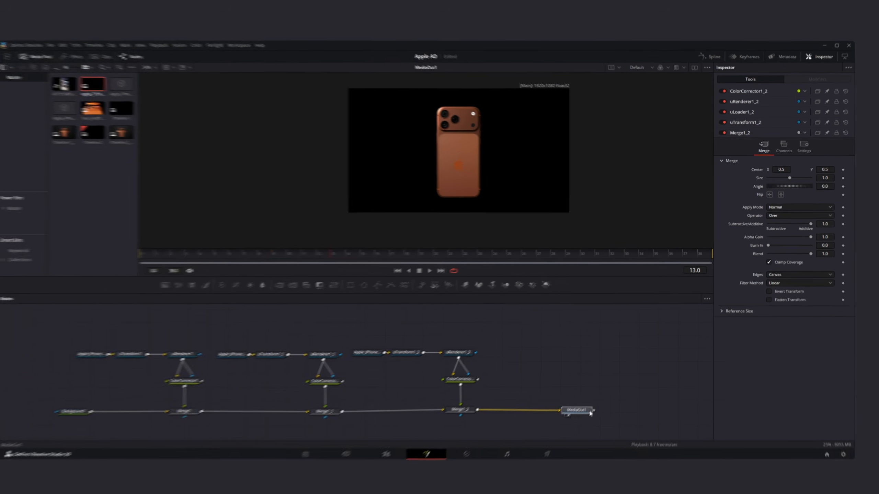
Set uTransform1_1's X translation to 4.033 and uTransform1_2's X translation to -4.033 to place the phone copies on either side
left_click(276, 355)
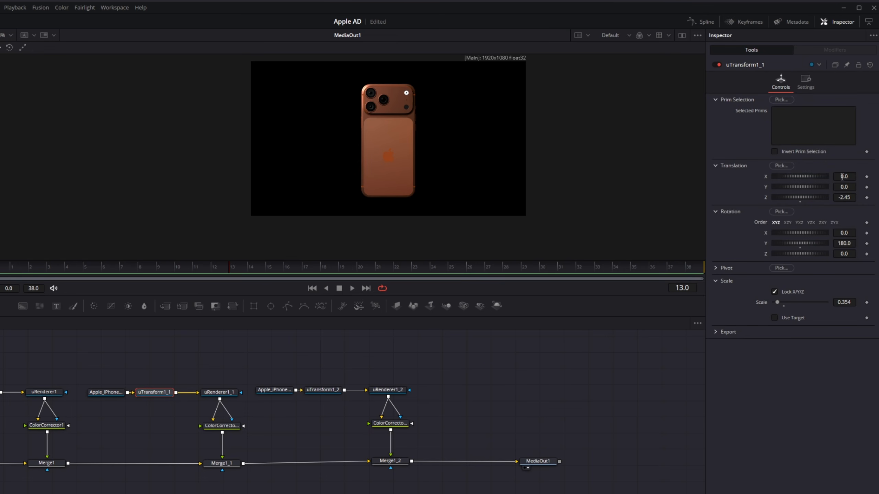
left_click_drag(842, 177, 873, 177)
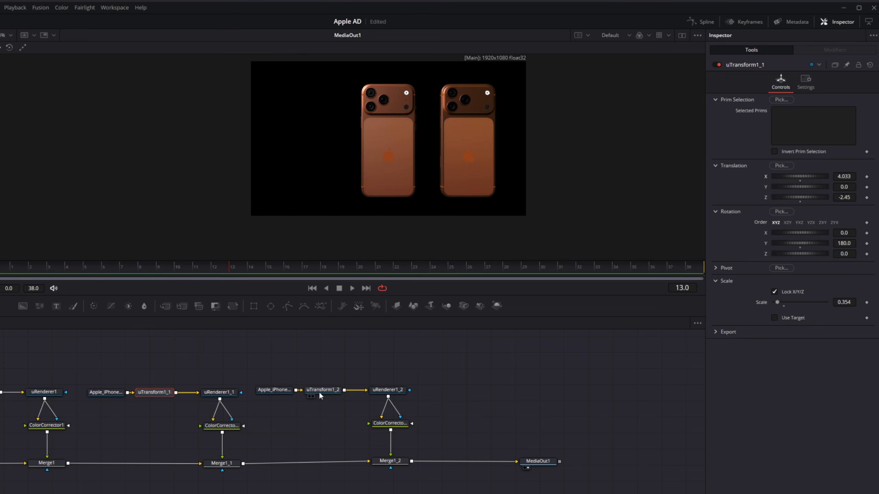
left_click(319, 390)
left_click(840, 176)
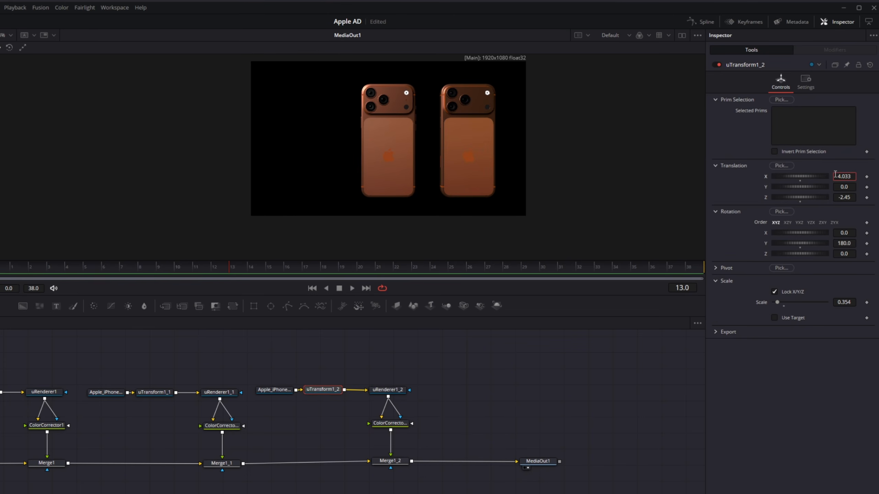
type("-4.033")
key("Tab")
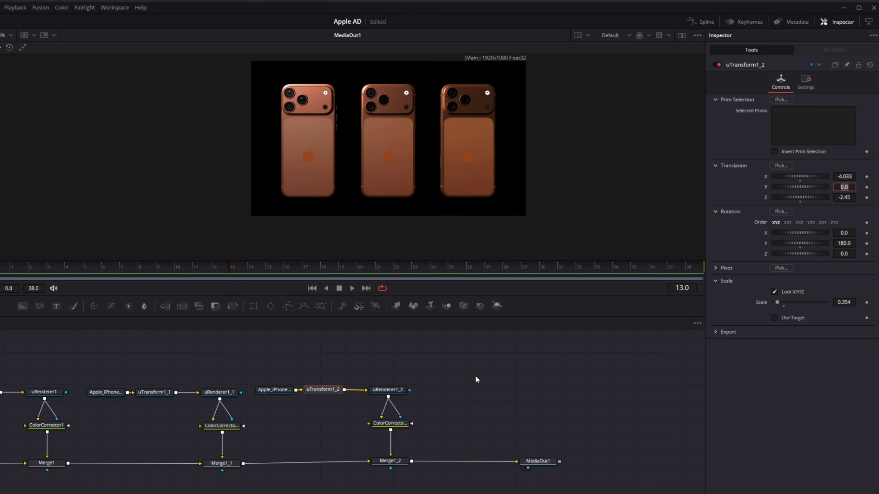
left_click(475, 377)
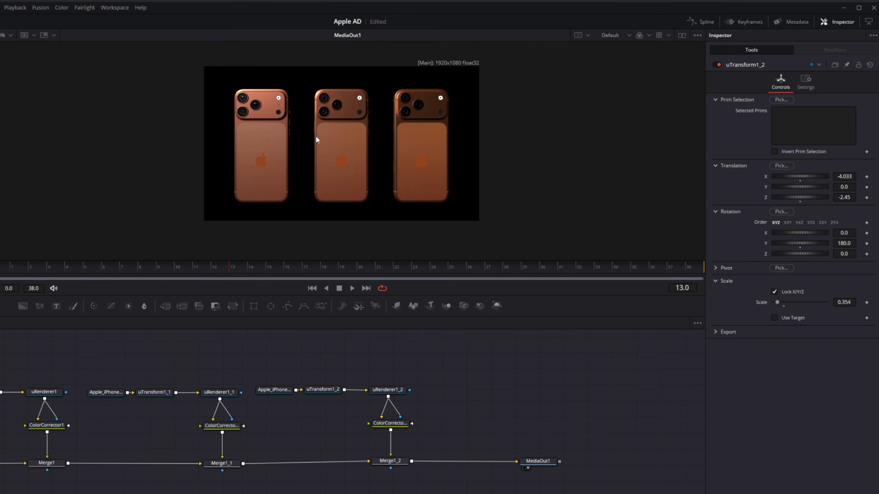
Turn the left phone grey by desaturating ColorCorrector1_2, and tint the right phone blue in ColorCorrector1_1 with its saturation at 0.44
left_click(391, 424)
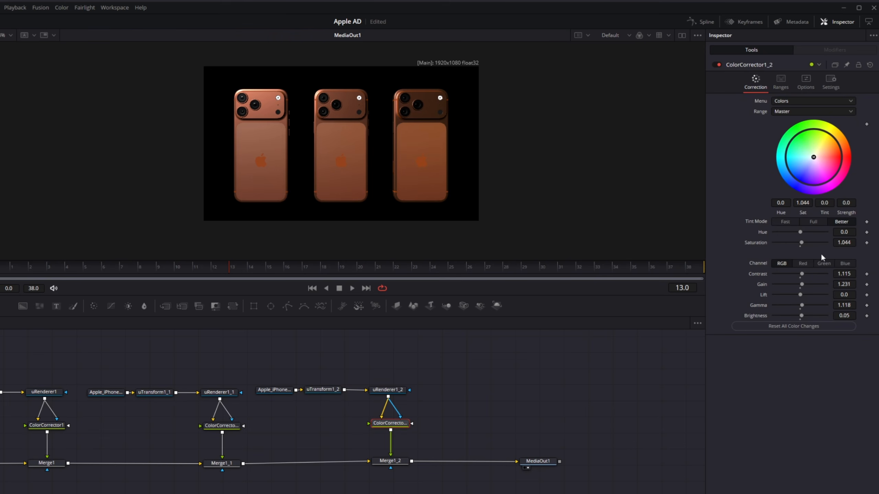
left_click_drag(800, 242, 744, 242)
left_click_drag(801, 304, 841, 316)
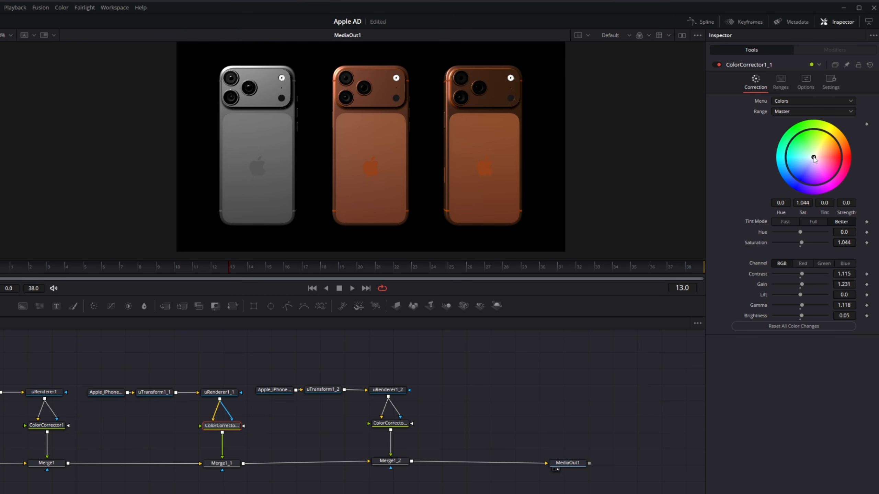
left_click_drag(813, 158, 792, 204)
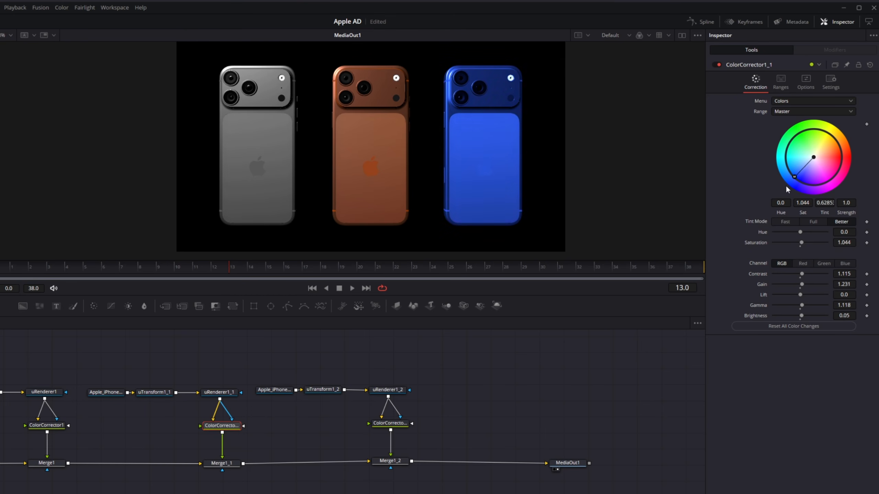
left_click_drag(801, 243, 786, 241)
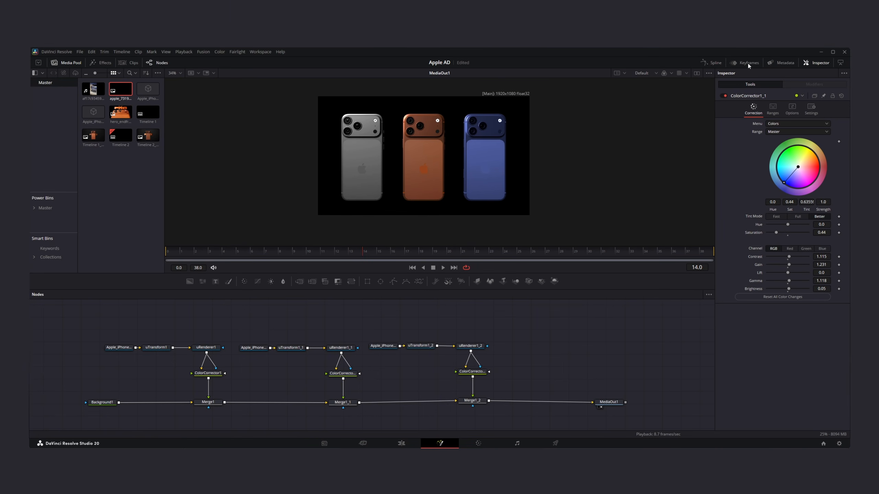
Trim Merge1_2 to start at about frame 11 and Merge1_1 to start at frame 14, and play back the staggered appearance
left_click(747, 63)
key("shift+[")
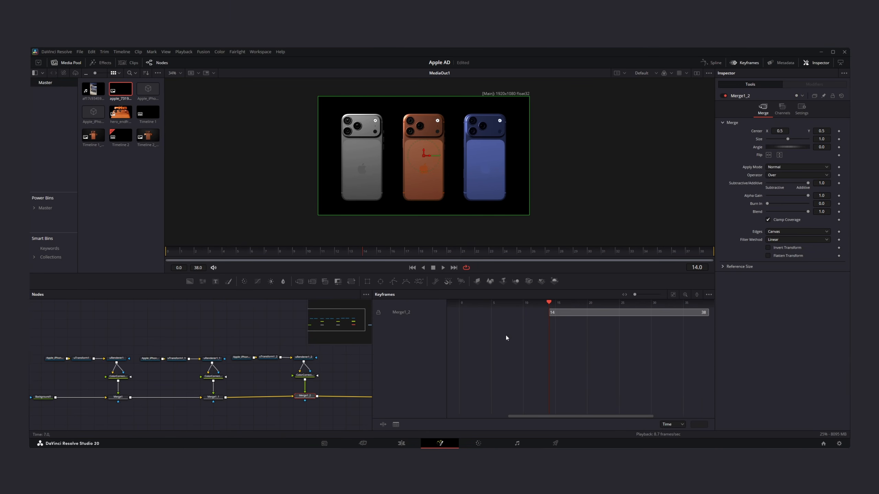
key("ctrl+z")
left_click_drag(459, 314, 515, 321)
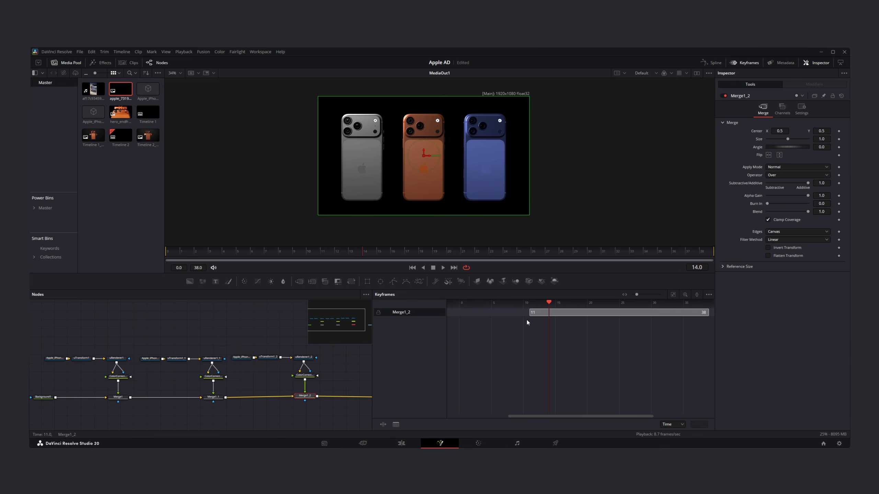
left_click(215, 398)
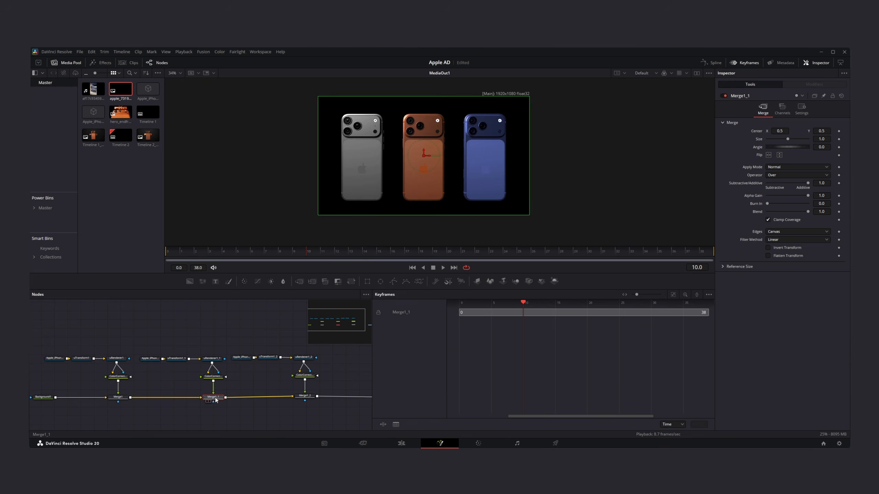
mouse_move(459, 313)
left_mouse_down()
mouse_move(542, 315)
mouse_move(454, 303)
left_mouse_up()
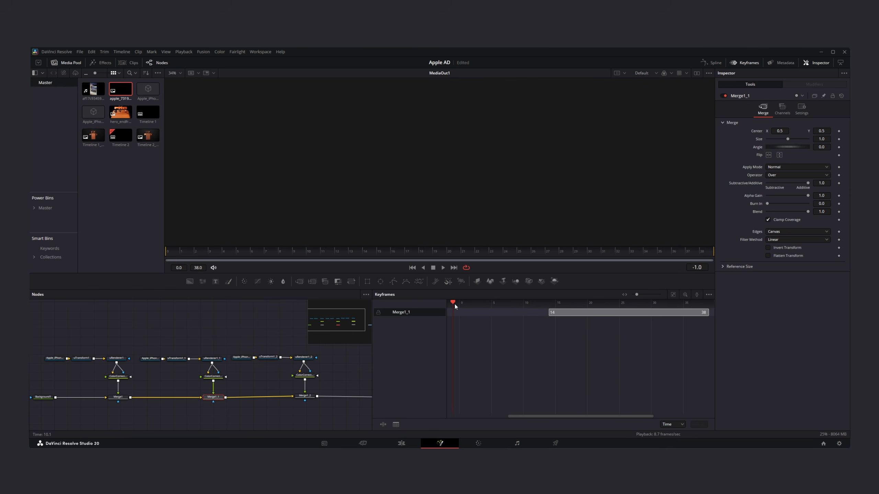
left_click(443, 269)
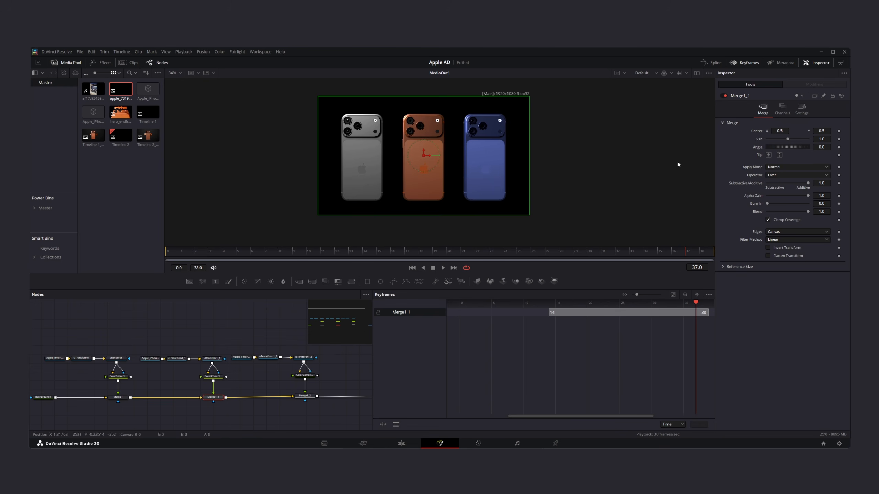
left_click(736, 63)
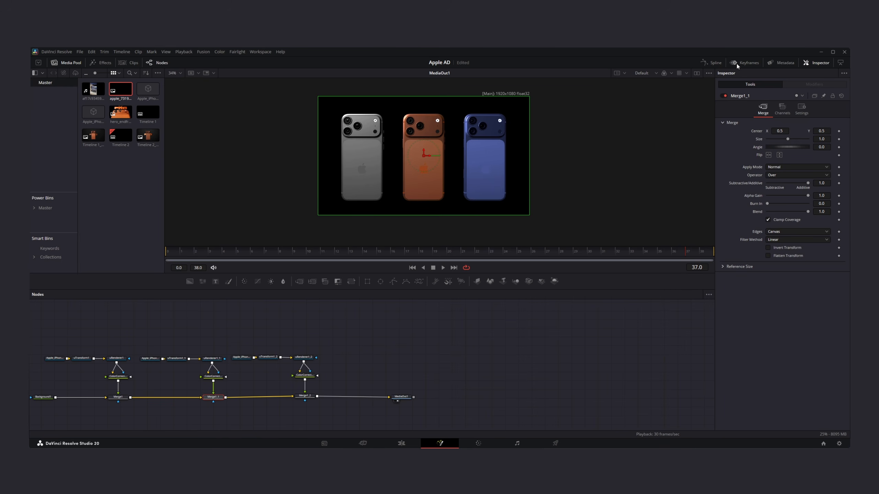
Fade out the blue phone by keyframing Merge1_1's Blend from 1.0 at frame 23 to 0.0 at frame 28
left_click(454, 251)
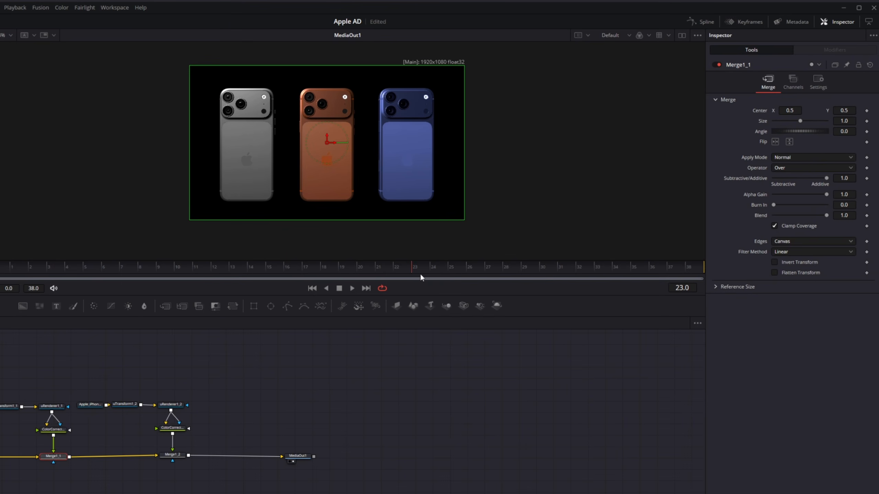
left_click(175, 454)
left_click(56, 457)
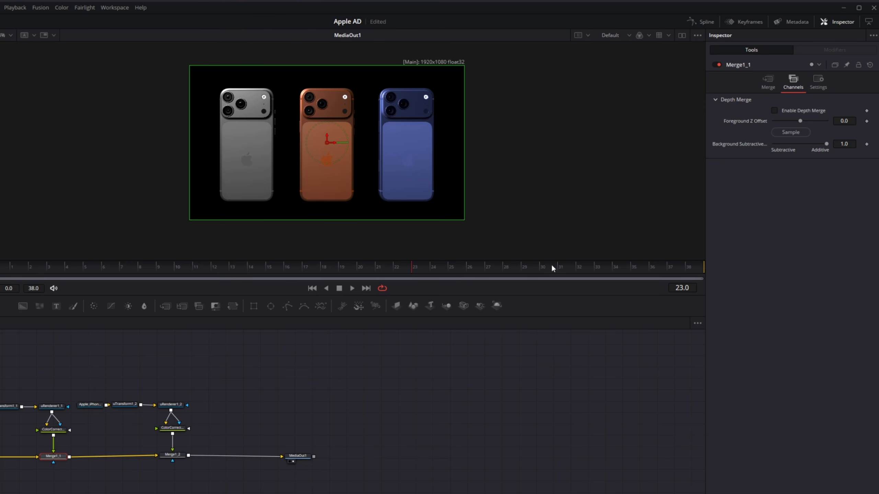
left_click(770, 83)
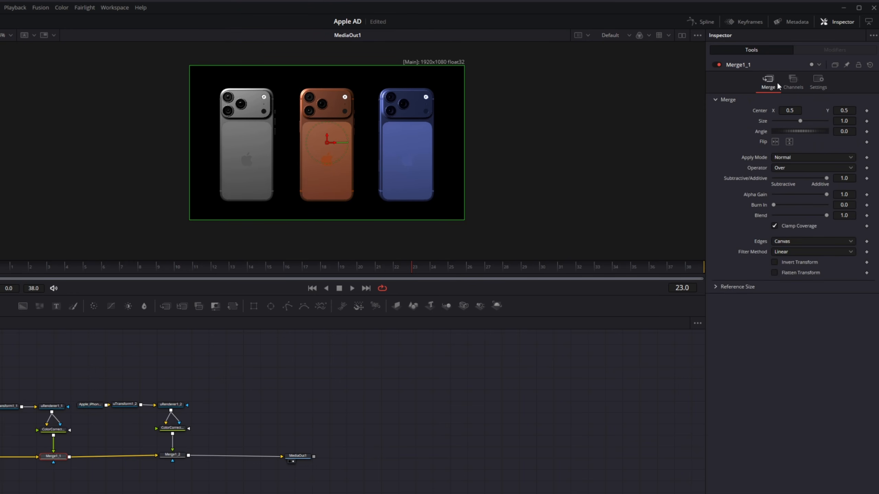
left_click(867, 215)
left_click_drag(827, 215, 746, 213)
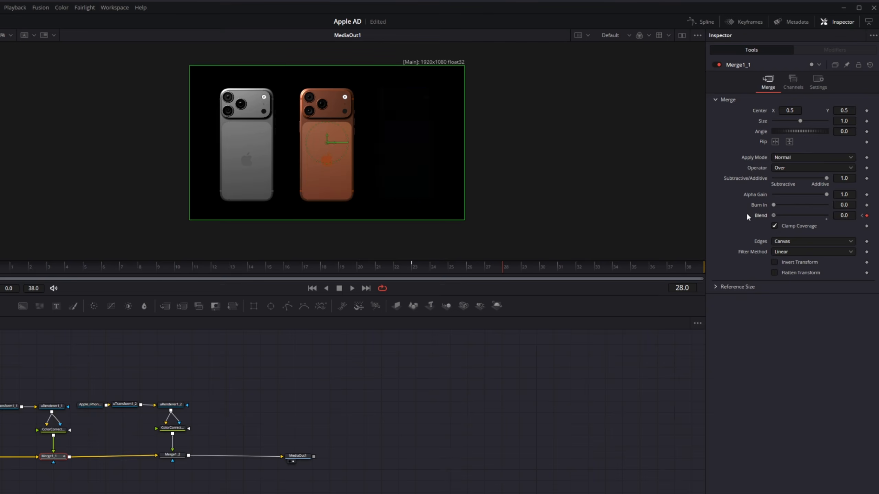
Keyframe Merge1's Blend to fade the orange phone out between frames 28 and 33, and keyframe Merge1_2's fade-out from frame 33
left_click(123, 398)
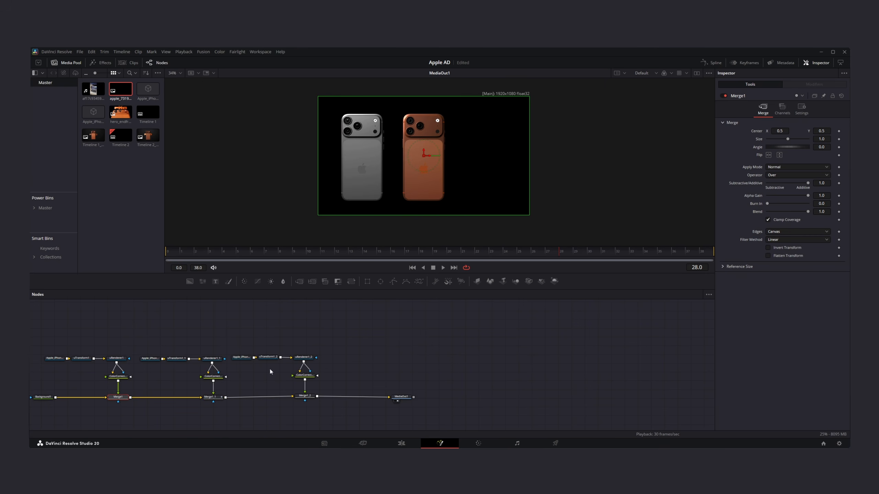
left_click(839, 211)
left_click(305, 396)
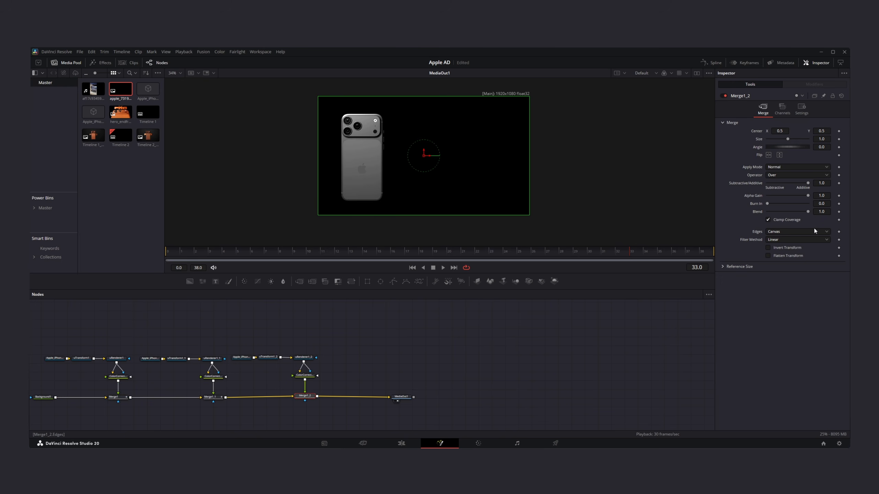
left_click(839, 212)
left_click_drag(630, 252, 643, 212)
left_click_drag(322, 248, 144, 259)
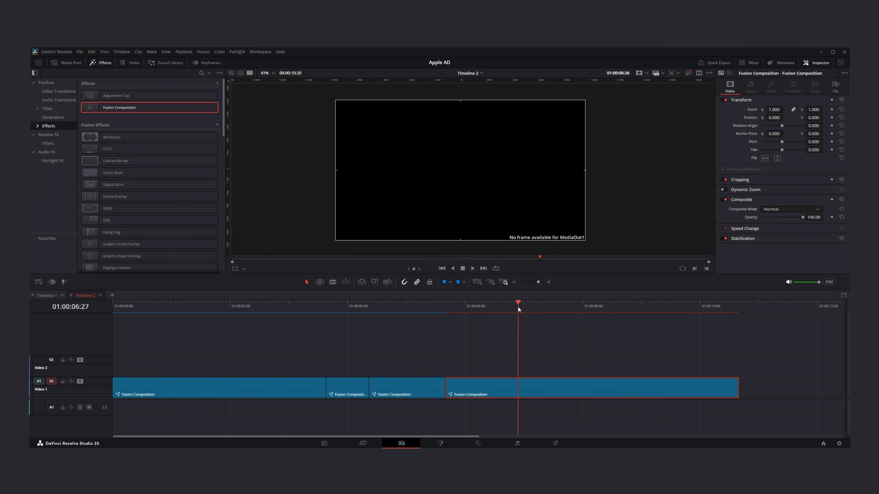
Trim the end of the last Fusion composition at the playhead and merge its ColorCorrector1 output over Background1
left_click_drag(518, 308, 536, 307)
key("shift+]")
left_click(435, 307)
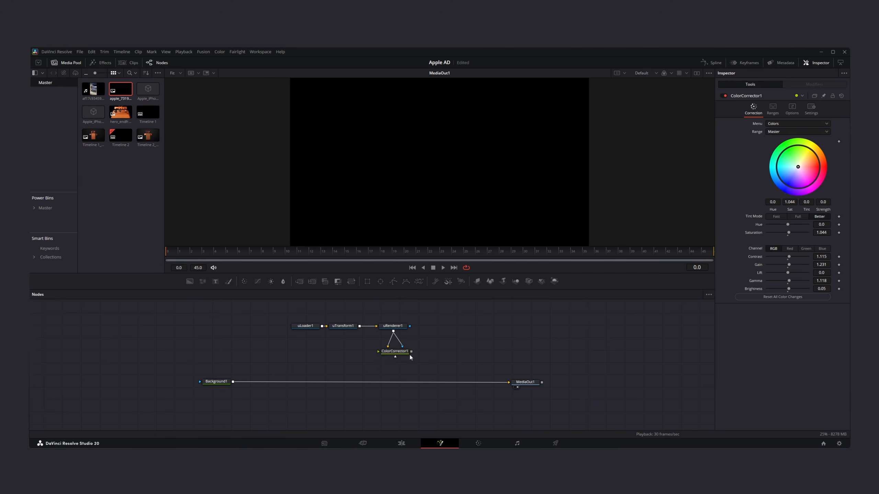
left_click_drag(410, 352, 232, 381)
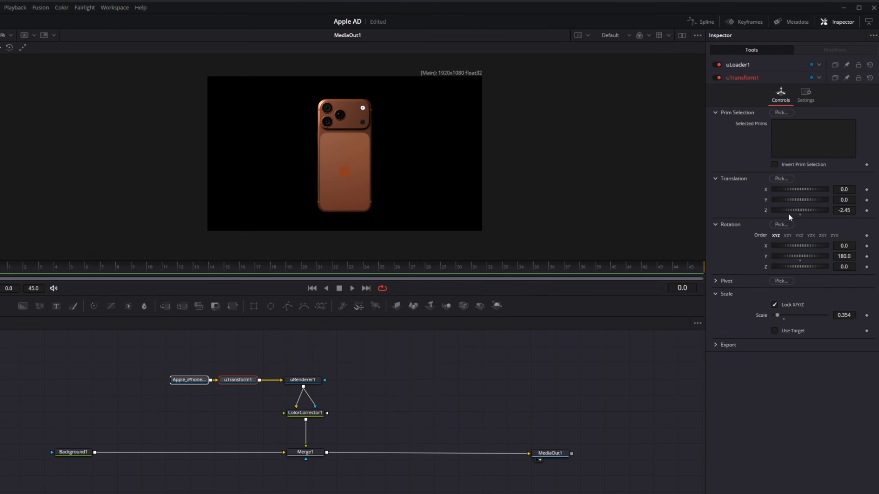
Set uTransform1's X and Y rotation to 90 and its translation to about X 0.079, Y 0.228 and Z 1.47
left_click(844, 245)
type("90")
key("Tab")
type("72.3")
key("Return")
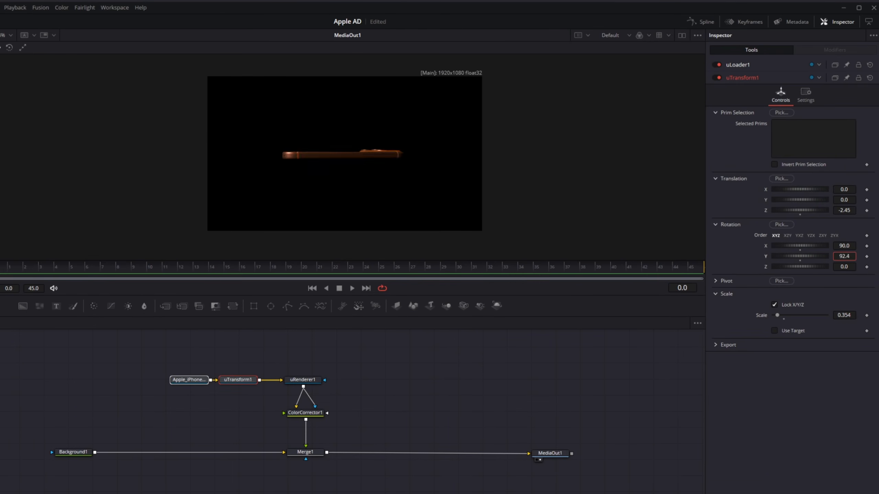
double_click(844, 256)
type("90")
key("Return")
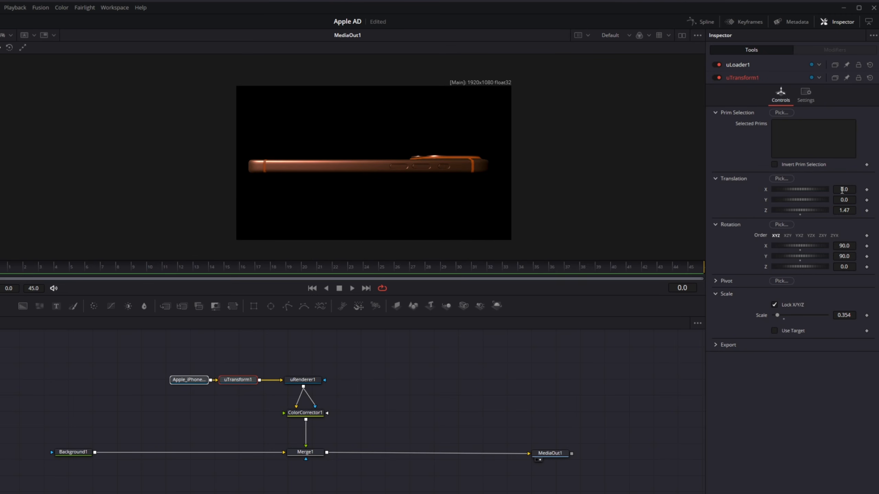
left_click_drag(841, 190, 845, 190)
left_click_drag(843, 199, 852, 200)
Add a Grid node directly after Background1
left_click(81, 453)
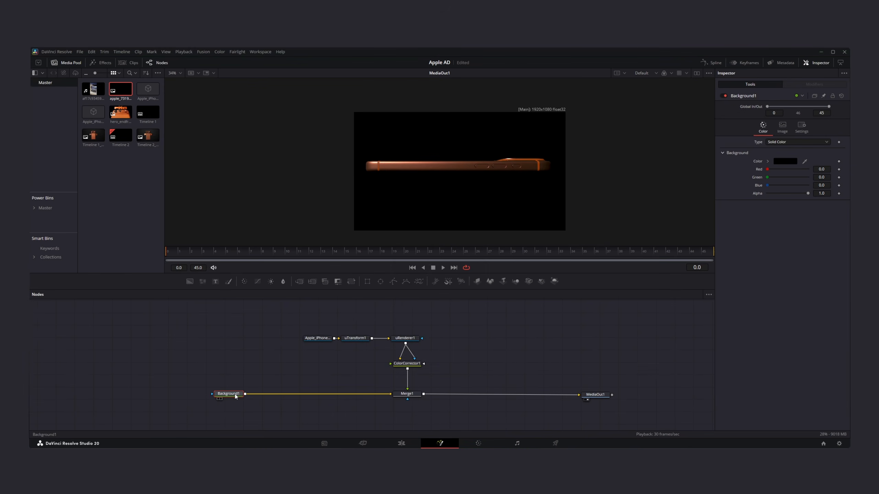
key("shift+space")
type("grid")
key("Return")
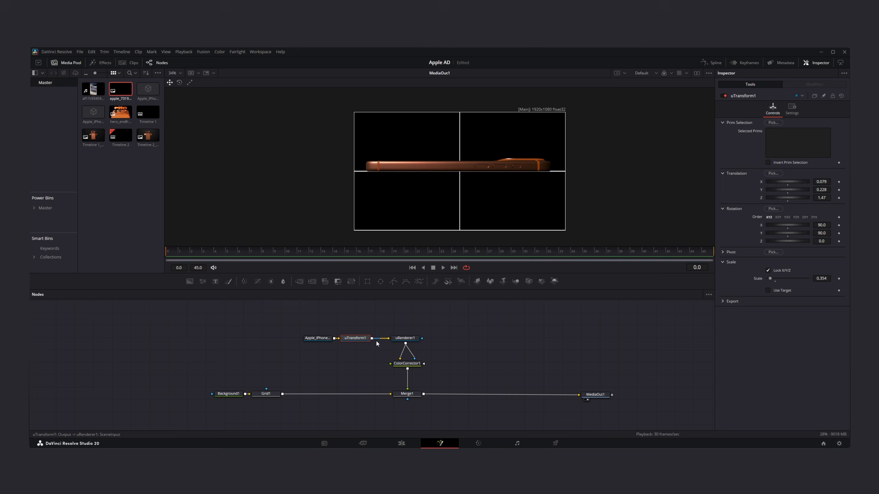
Space out the render nodes and insert a uMerge node between uTransform1 and uRenderer1
left_click_drag(394, 325, 452, 396)
left_click(396, 362)
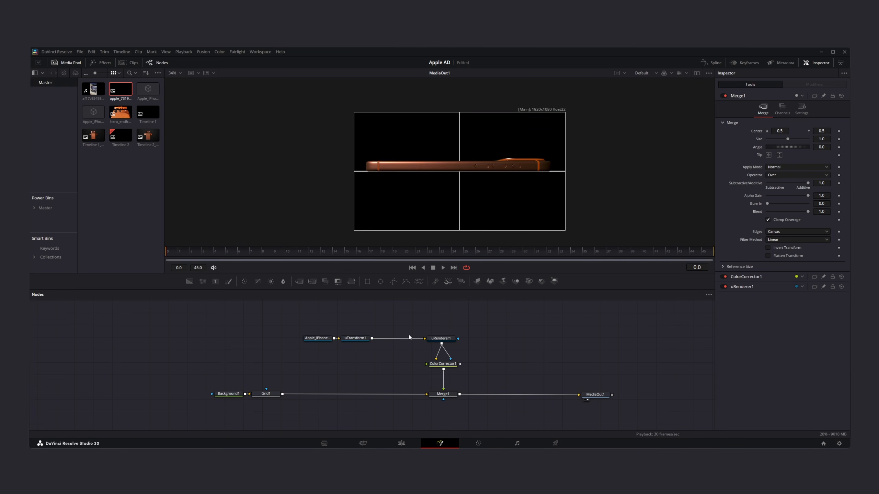
left_click(358, 339)
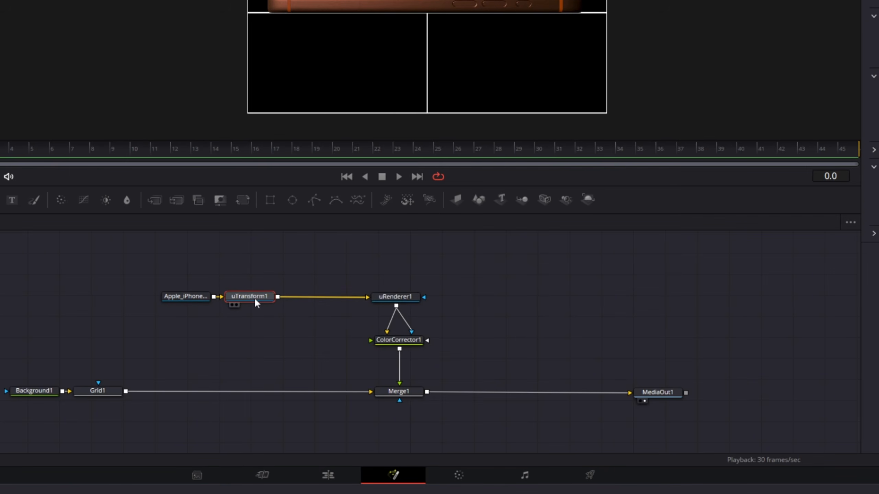
key("shift+space")
type("umerge")
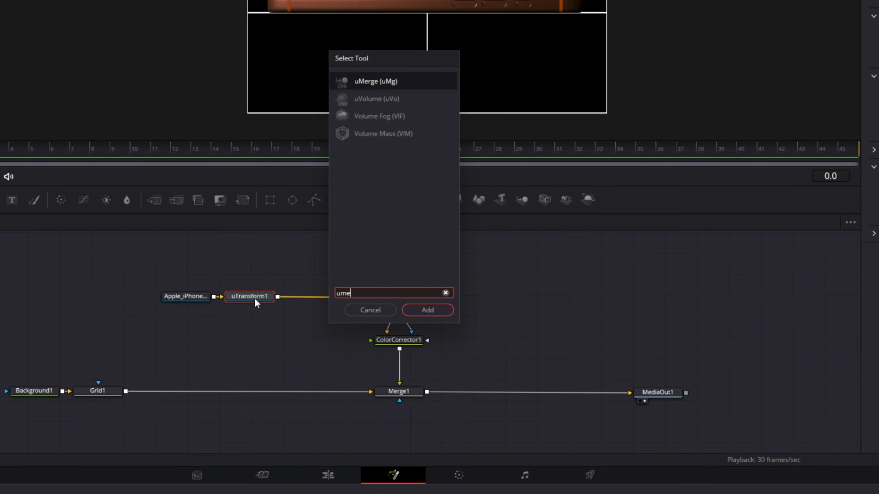
key("Return")
left_click_drag(306, 318, 282, 355)
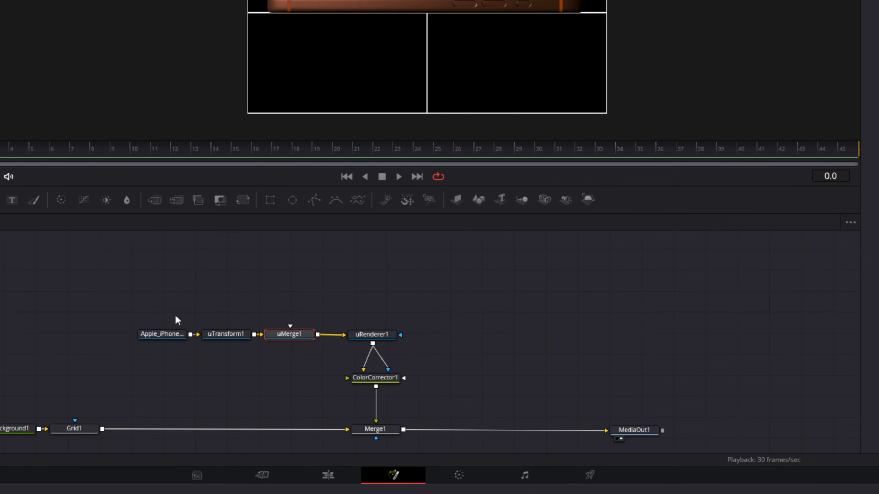
Arrange the phone loader, uTransform1 and uMerge1 in a vertical stack above uRenderer1
left_click_drag(150, 316, 296, 305)
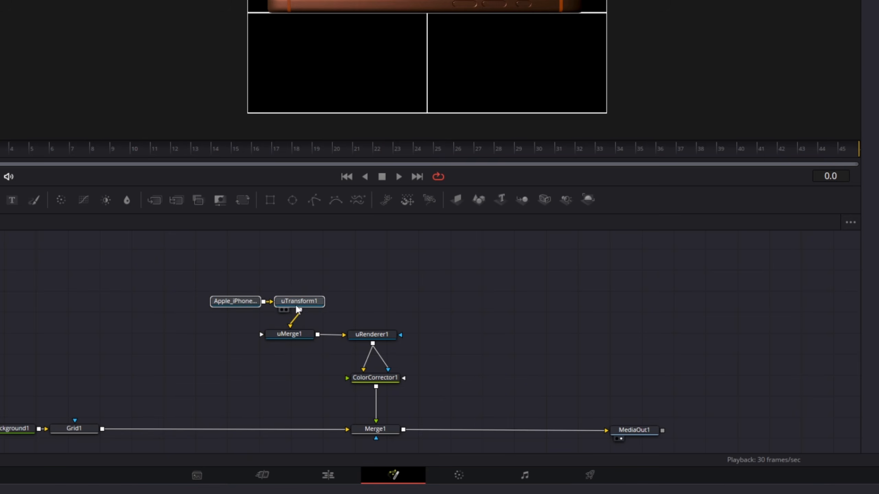
left_click(266, 317)
left_click_drag(235, 303, 303, 286)
left_click_drag(337, 270, 366, 258)
left_click_drag(406, 280, 397, 286)
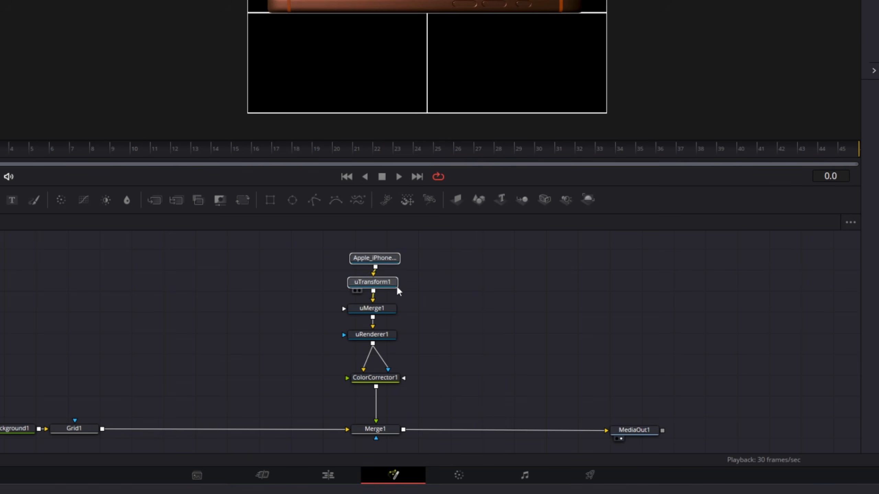
Paste a copy of the phone loader and transform nodes and connect the copy's uTransform1_1 to uMerge1
left_click(215, 301)
key("ctrl+v")
left_click_drag(222, 324, 361, 312)
left_click_drag(421, 347, 422, 346)
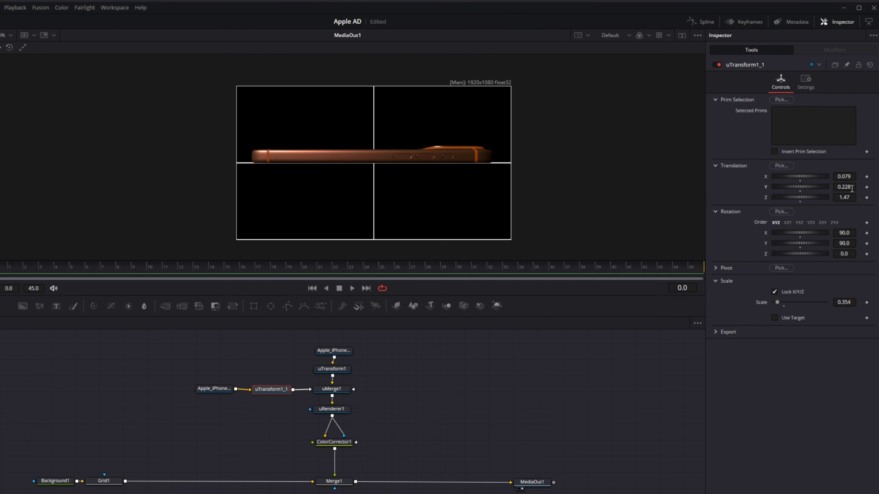
Place the second phone below the first with uTransform1_1: X translation -0.157, Y translation -0.299 and Y rotation -90
left_click_drag(851, 189, 815, 188)
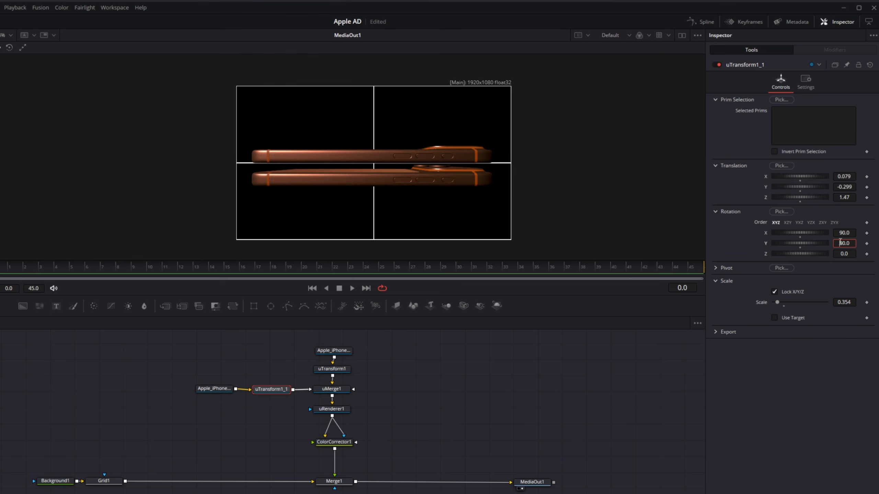
key("Tab")
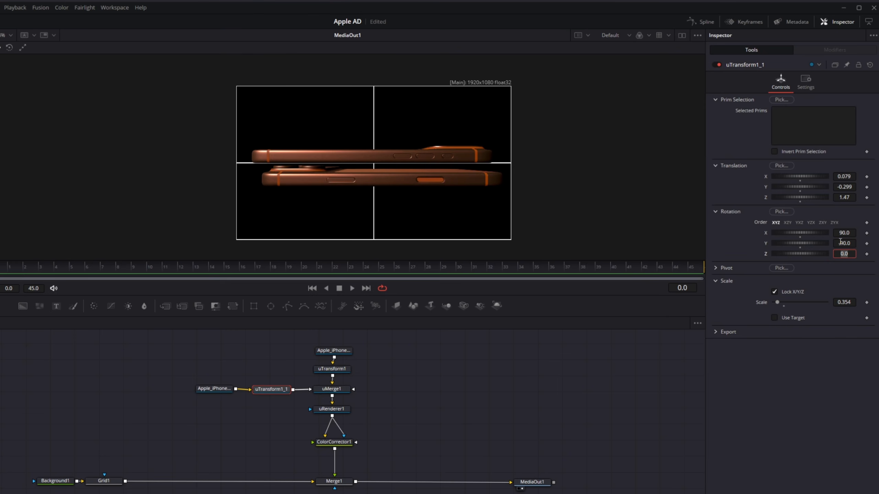
left_click_drag(844, 177, 829, 177)
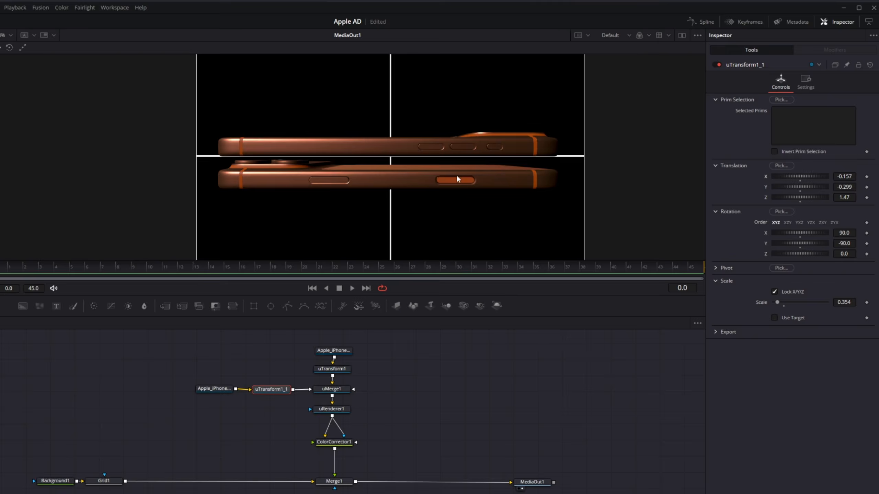
Raise the two phones by setting Merge1's center Y to 0.523, and delete the Grid node
left_click(334, 481)
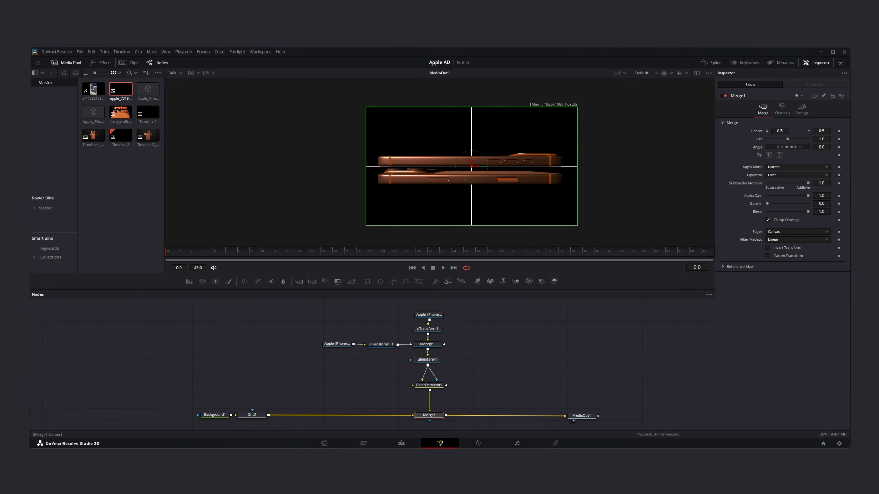
mouse_move(822, 131)
left_mouse_down()
mouse_move(830, 130)
mouse_move(823, 131)
left_mouse_up()
scroll(421, 178, "up", 2)
left_click(258, 416)
key("Delete")
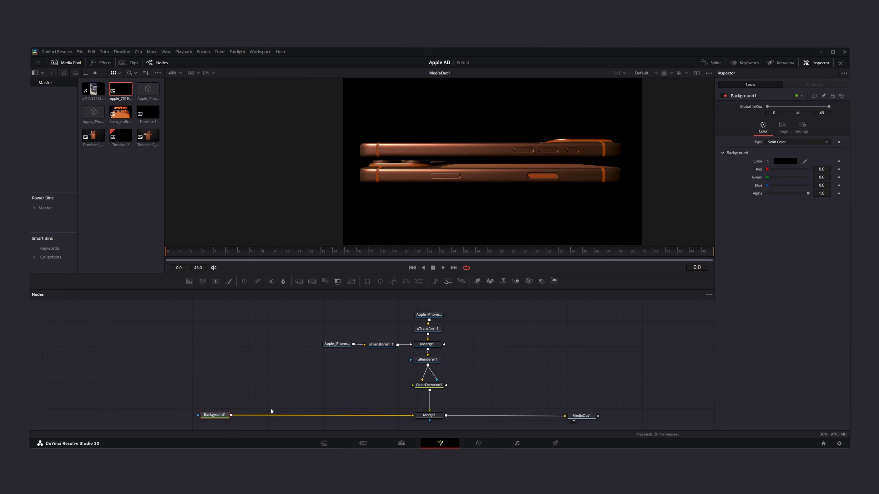
Insert a Transform node directly after Merge1 and enlarge the image to size 1.934
left_click(427, 417)
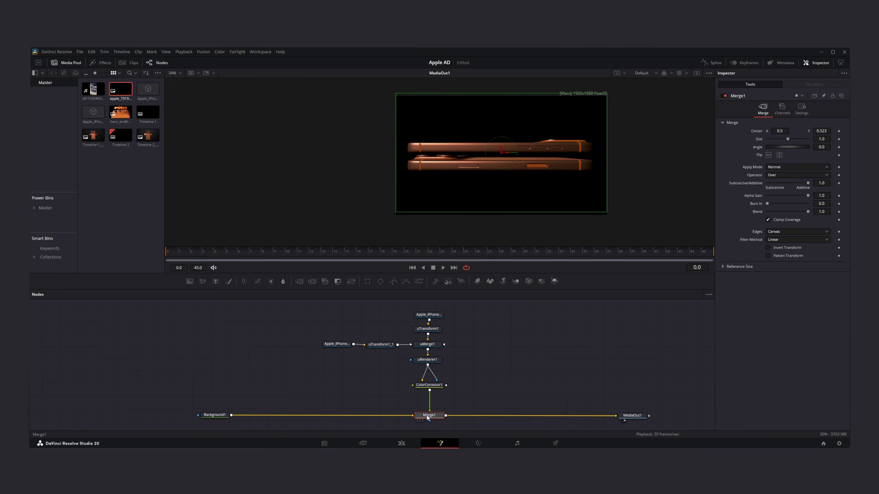
key("shift+space")
type("tra")
key("Return")
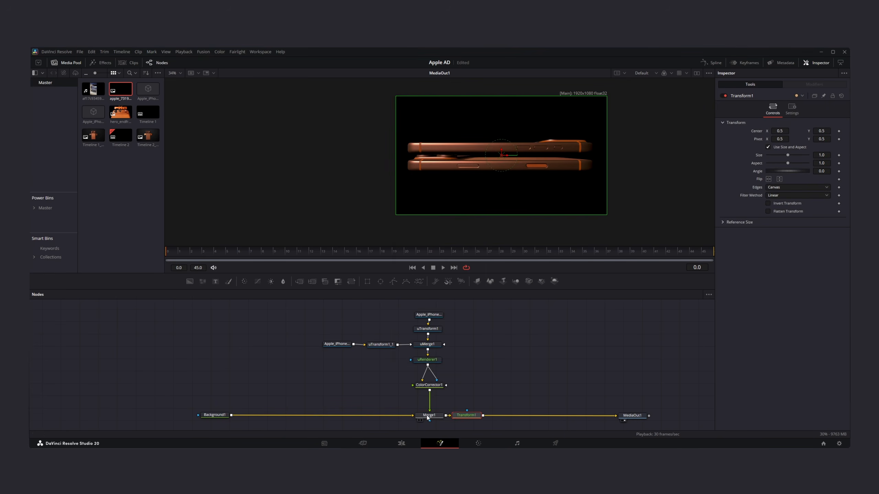
left_click_drag(822, 155, 859, 144)
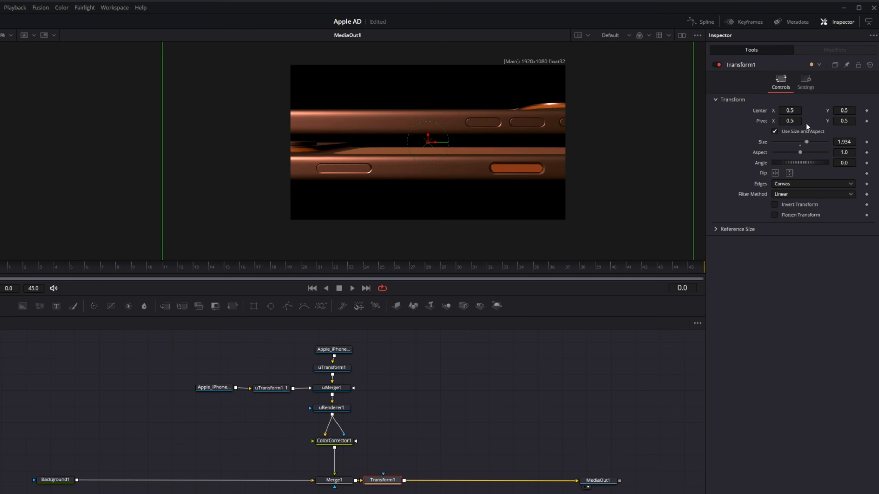
Keyframe Transform1's center X from 0.875 at frame 0 to a much lower value at frame 45, and play the pan
left_click_drag(789, 110, 815, 110)
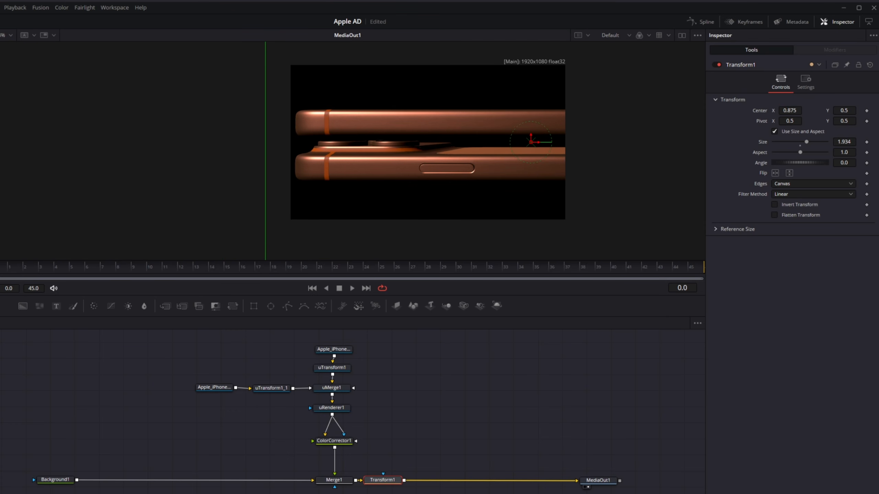
left_click(867, 111)
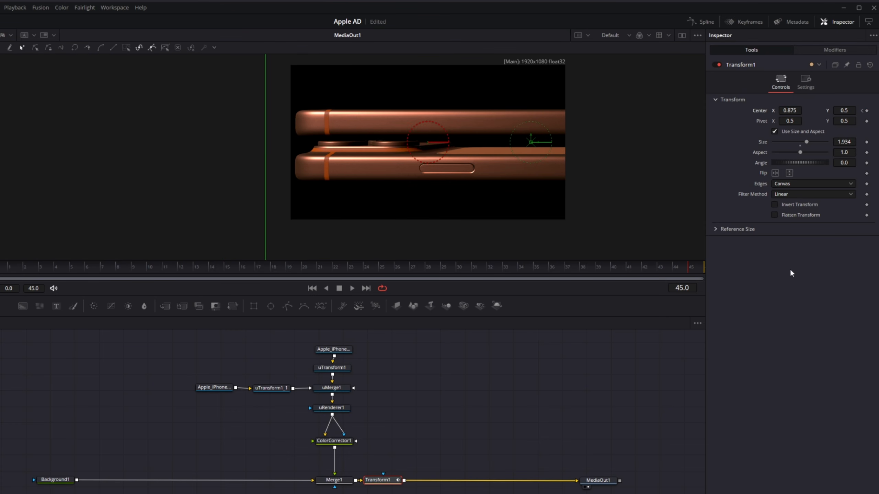
left_click_drag(783, 109, 532, 110)
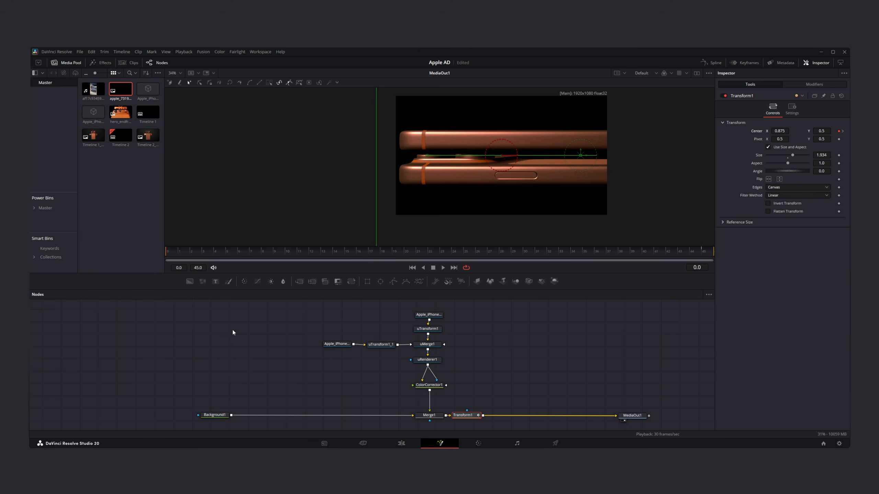
left_click(232, 332)
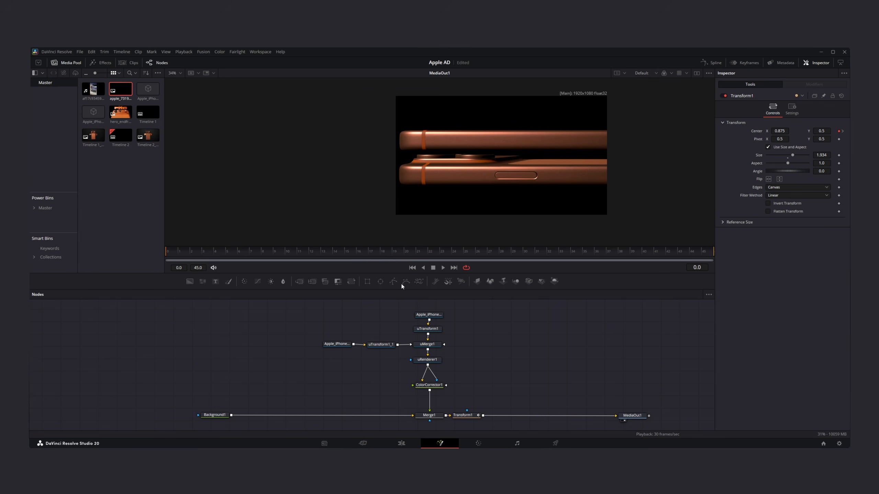
left_click(443, 268)
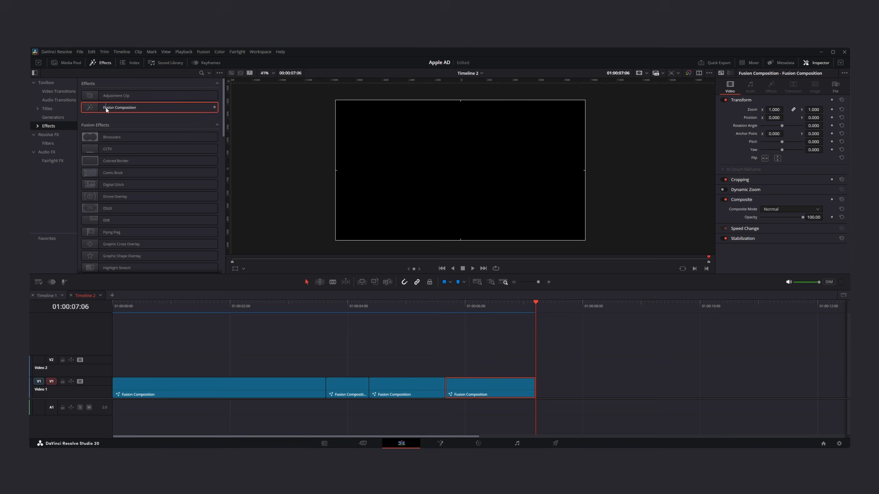
Append a Fusion Composition to the end of Timeline 2 and connect its light grey Background1 to MediaOut1
left_click_drag(112, 108, 538, 393)
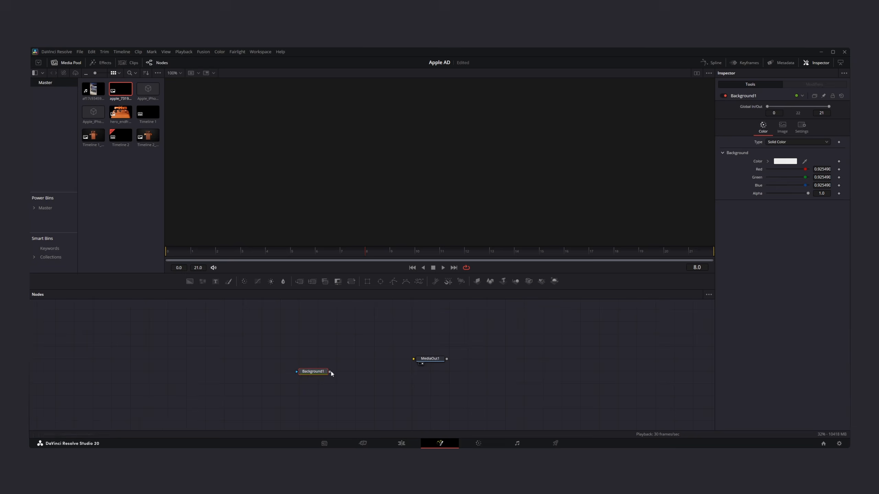
left_click_drag(329, 372, 512, 371)
left_click_drag(307, 371, 276, 373)
Add a Text node above the node chain and merge it over Background1
left_click_drag(215, 281, 393, 314)
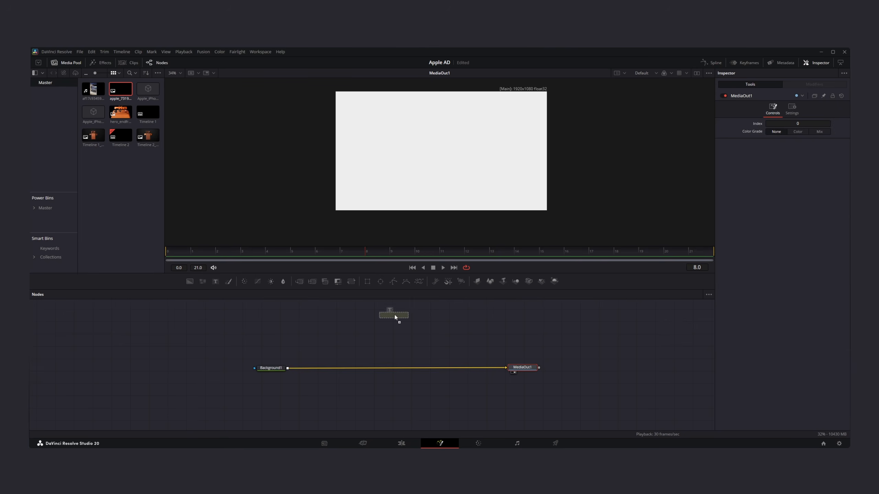
left_click_drag(410, 314, 288, 372)
left_click(394, 314)
Give the title text the near-black color #070707 and the SF Pro Display font in Medium weight
left_click(777, 213)
left_click_drag(519, 243, 523, 255)
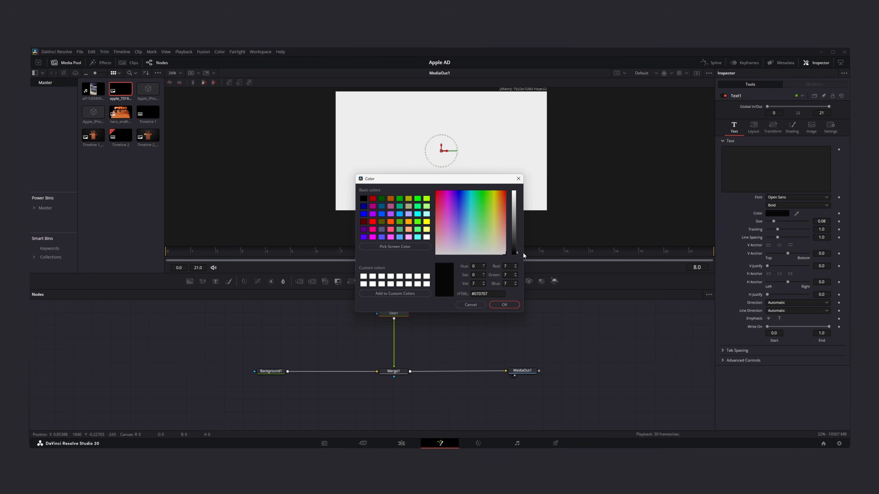
left_click(513, 307)
left_click(799, 196)
type("sf")
key("Return")
left_click(807, 206)
left_click(799, 220)
Enter the title "All the must-haves." at size 0.0734 and add a Follower modifier with a 0.5 delay between characters
left_click(759, 157)
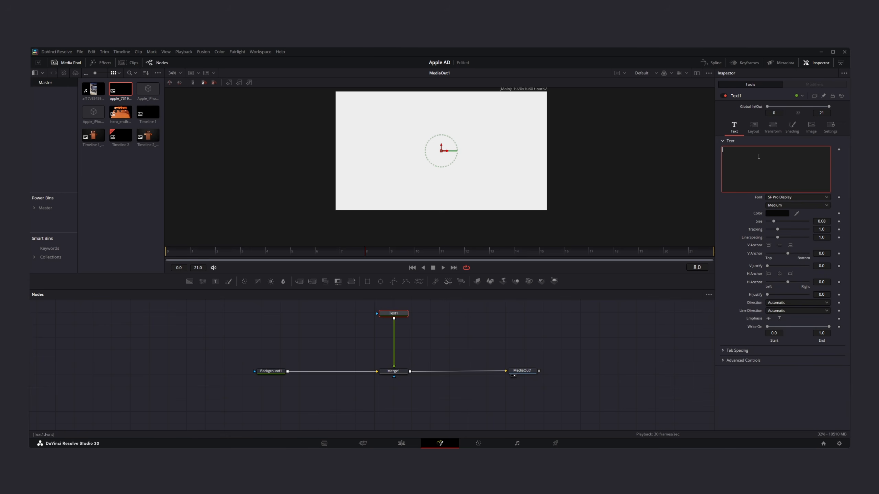
type("All the must-haves.")
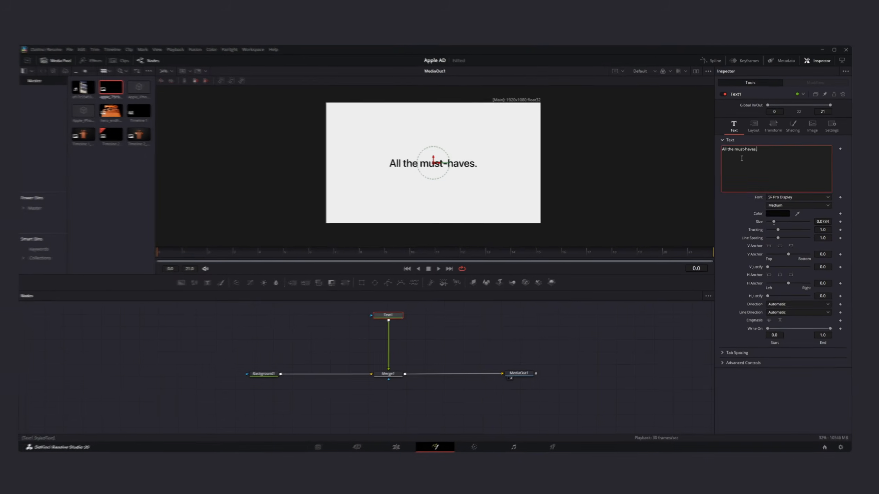
right_click(742, 158)
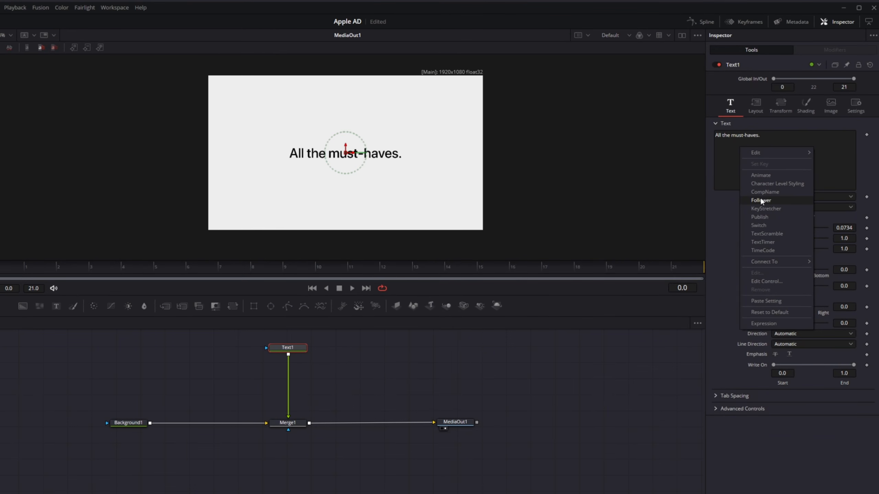
left_click(760, 200)
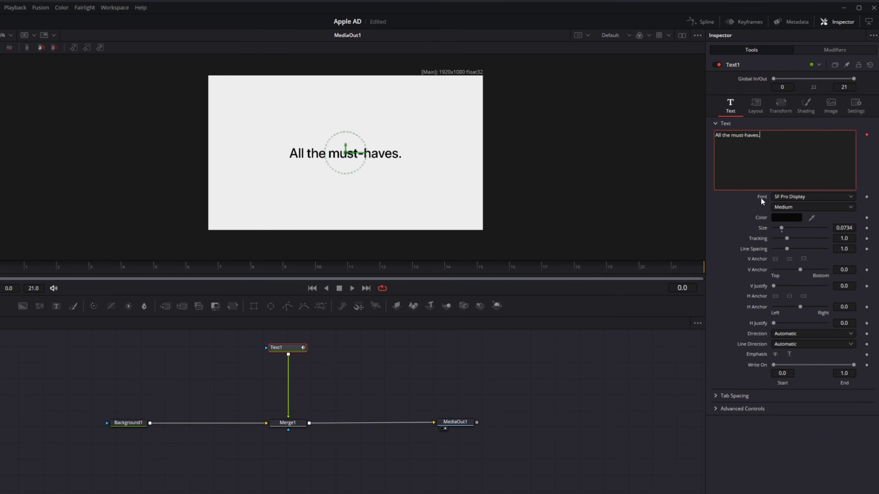
left_click(828, 50)
left_click(846, 132)
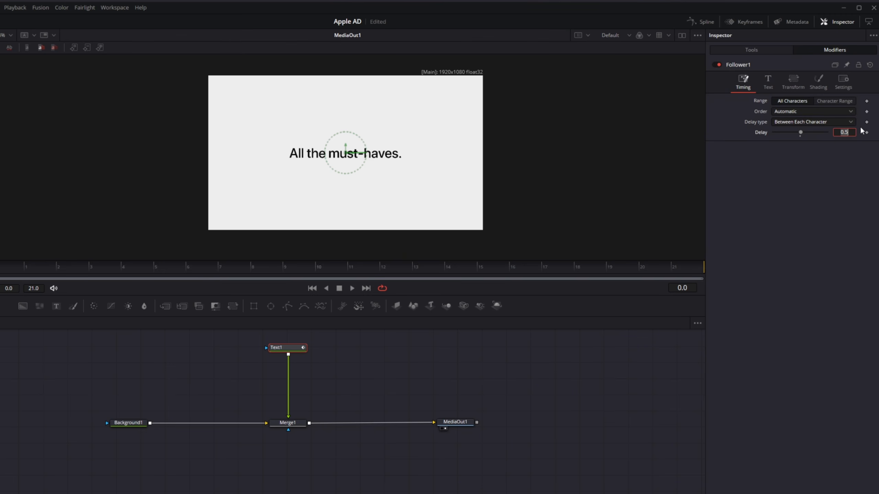
Keyframe the Follower's shading opacity from 0 at frame 0 to 1 at frame 10, and smooth the curve with a stronger ease-in
left_click(818, 82)
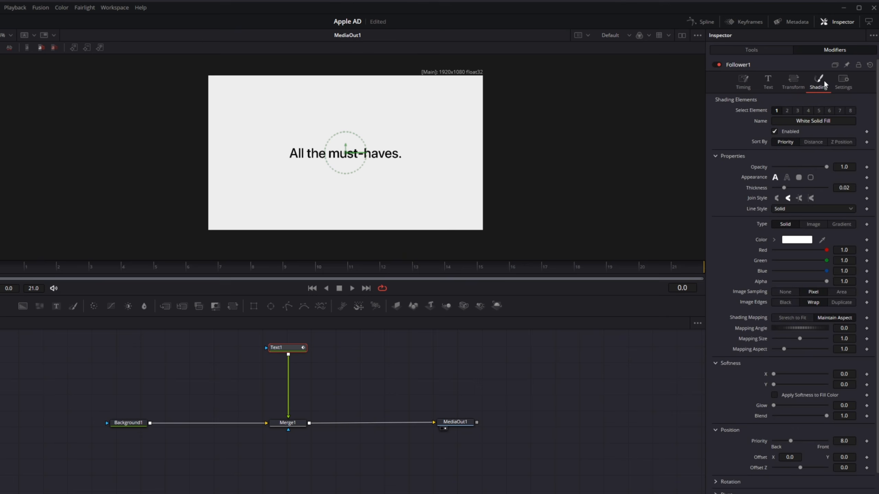
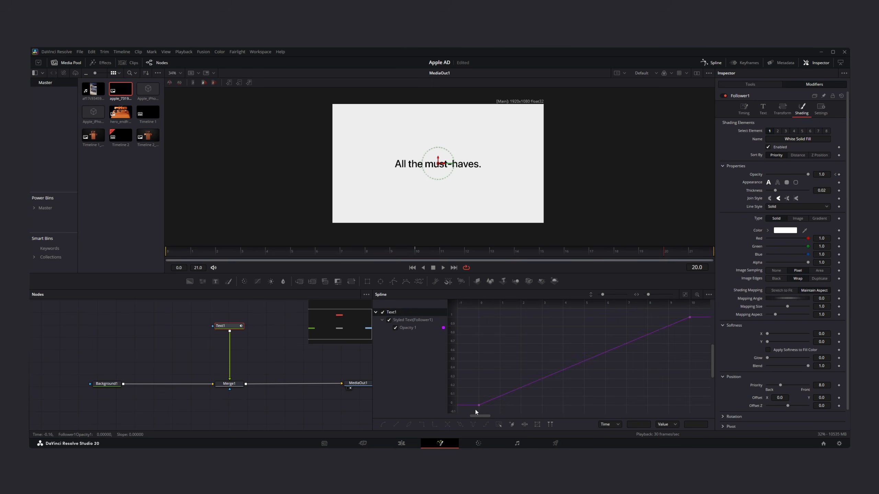
left_click_drag(735, 267, 737, 265)
key("s")
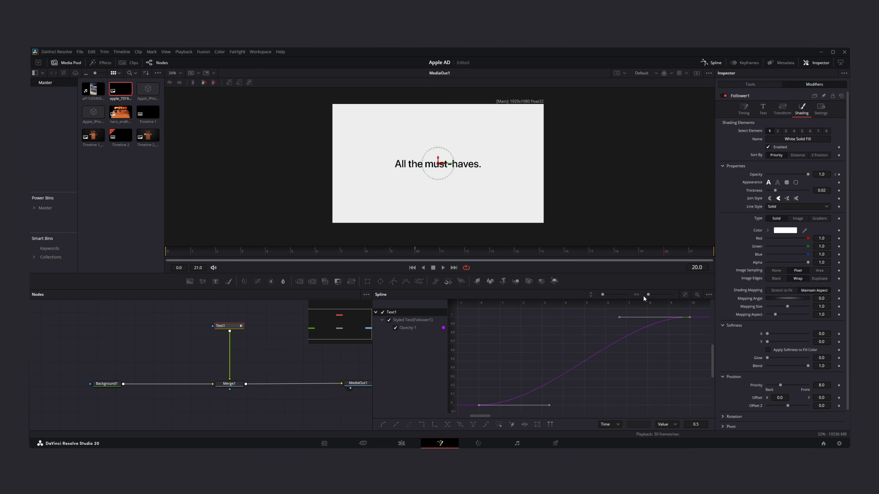
key("t")
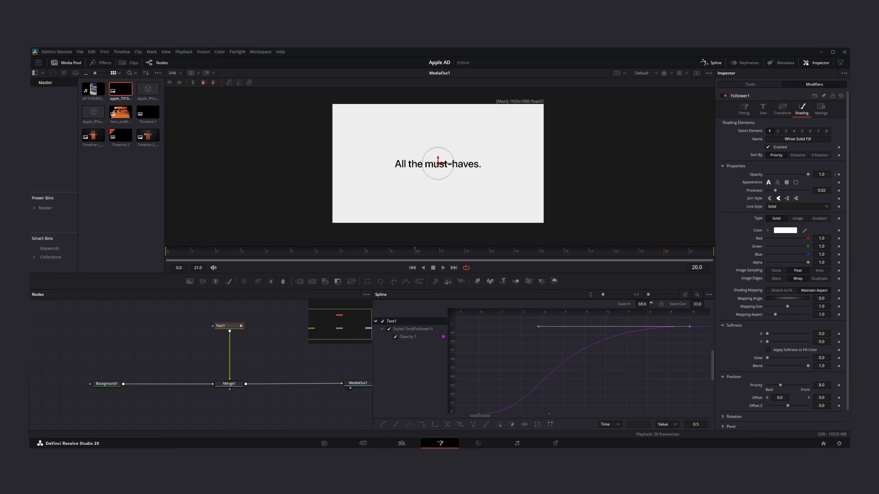
scroll(526, 363, "down", 2)
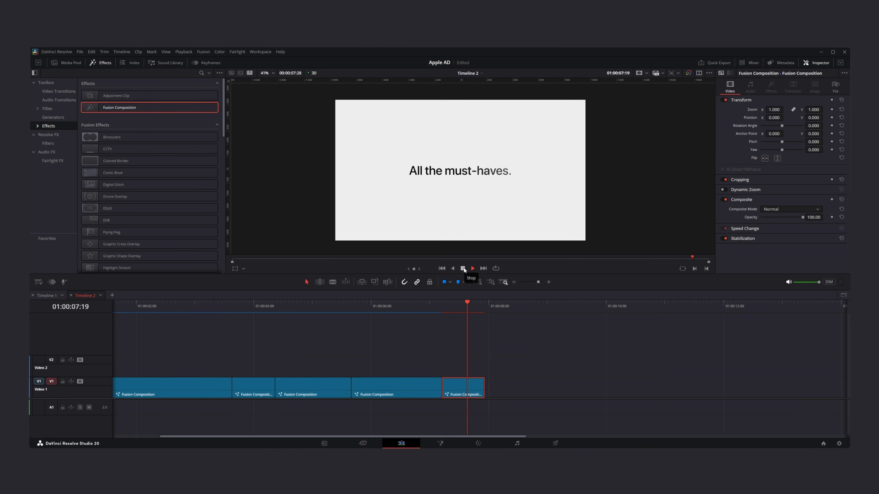
Append another Fusion Composition after the title clip on Video 1 and trim its end to a 70-frame length
left_click_drag(149, 108, 485, 387)
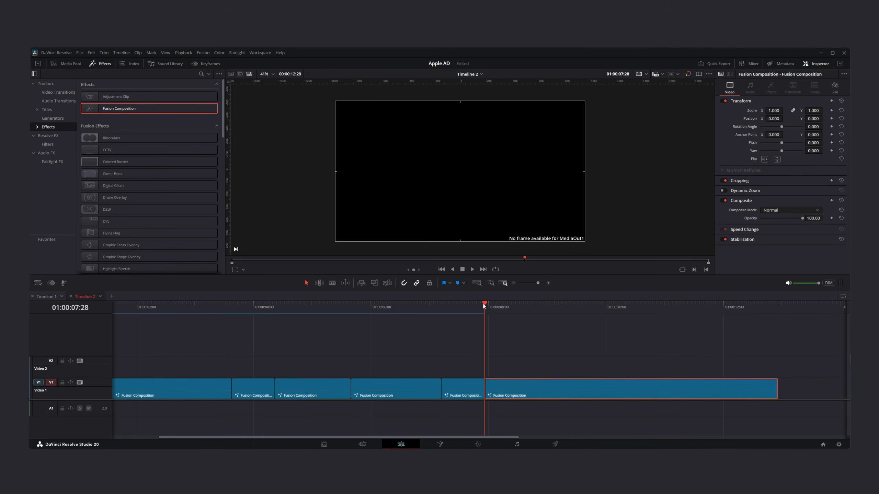
left_click_drag(486, 303, 622, 318)
key("shift+bracketright")
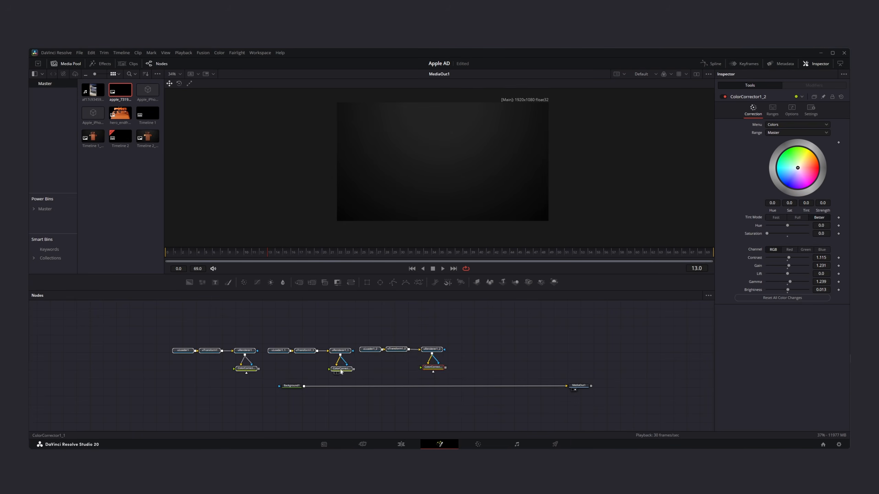
Arrange the three phone node groups above the background and merge each color-corrected phone into the chain before MediaOut1
left_click_drag(341, 371, 447, 365)
left_click(368, 367)
left_click_drag(365, 363, 305, 387)
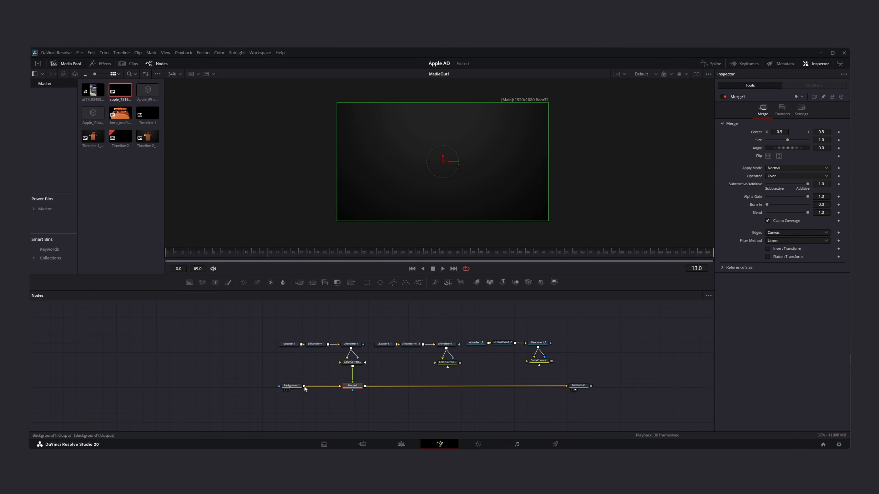
left_click_drag(460, 362, 367, 387)
left_click_drag(551, 361, 476, 388)
left_click_drag(578, 386, 626, 388)
Scale all three phones to 0.3, lower them to Y -0.538, and place the outer phones at X 3.329 and -3.329
left_click(312, 345)
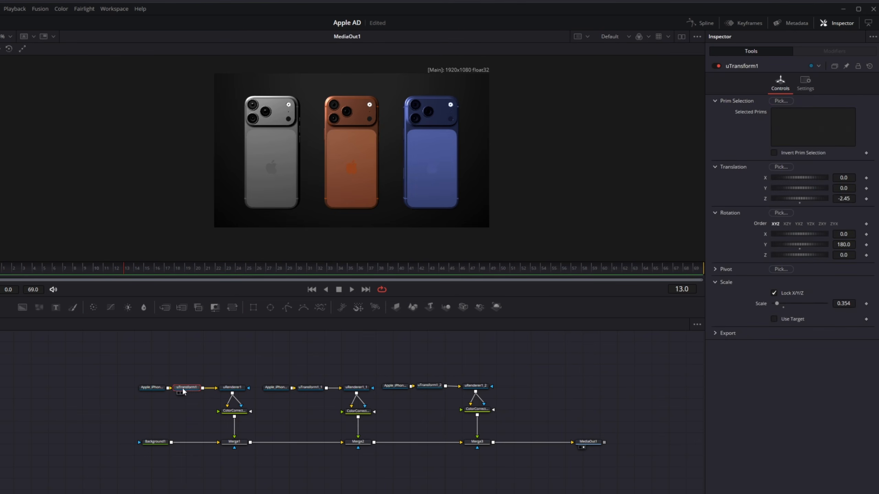
left_click_drag(844, 304, 823, 303)
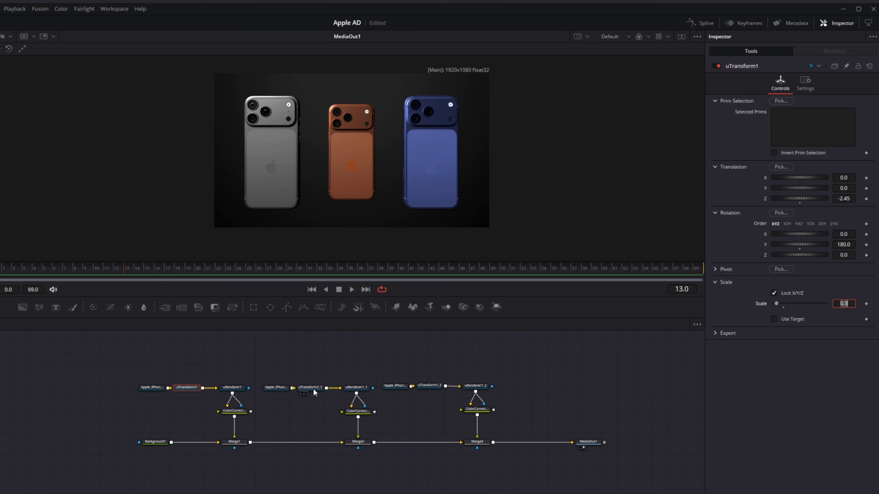
left_click_drag(843, 188, 827, 188)
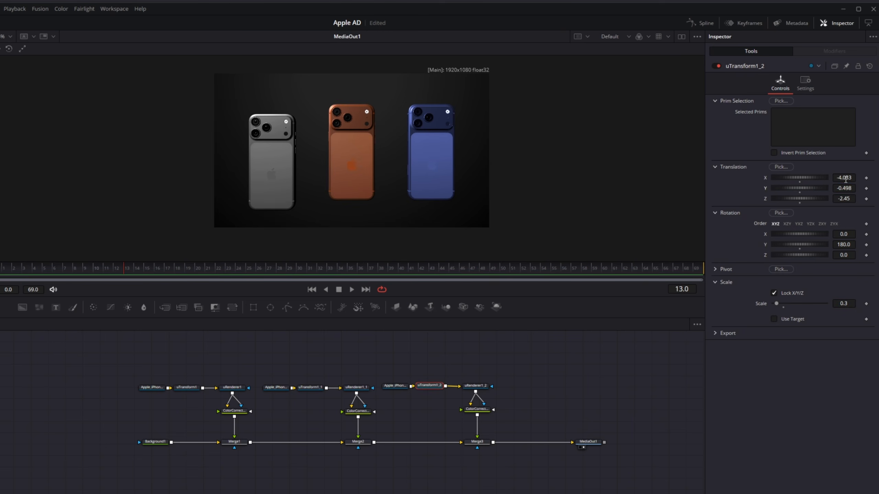
left_click_drag(843, 178, 864, 179)
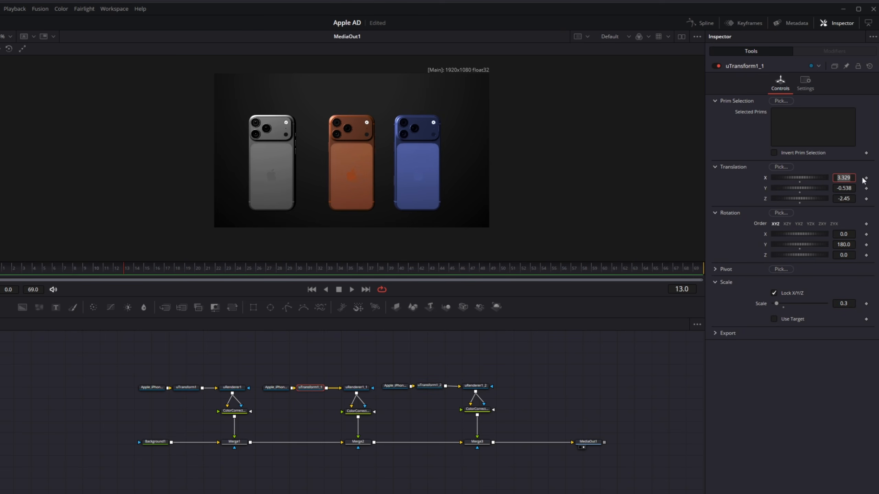
Add a Text node merged directly over Background1, behind the three phones, and place it just above its merge
left_click(55, 442)
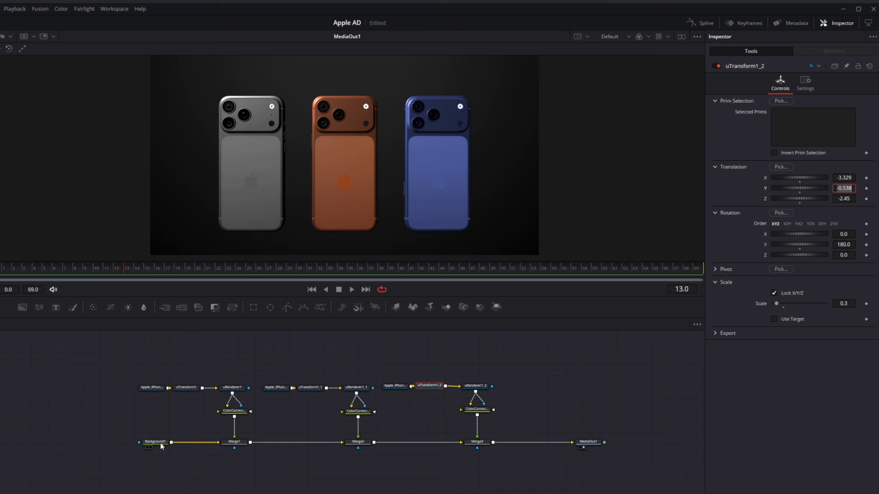
left_click_drag(56, 307, 72, 443)
left_click_drag(106, 367, 108, 402)
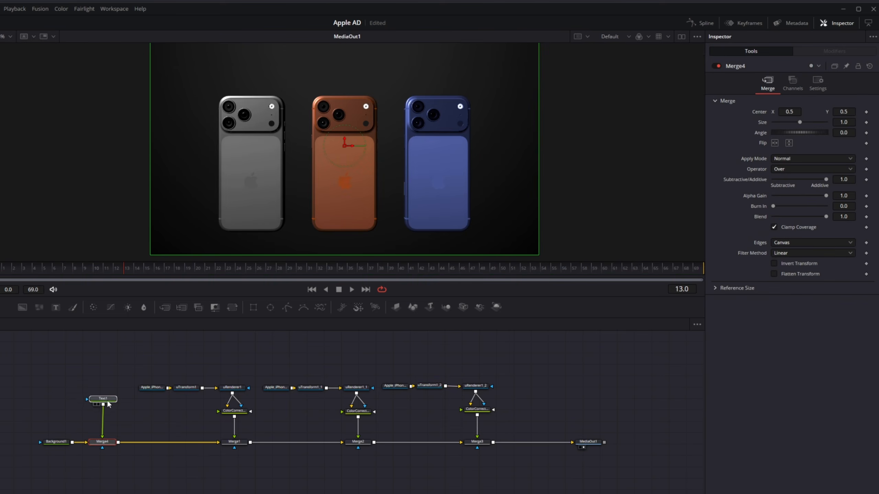
Enter the text "All on IPhone." in the new Text node and raise it above the phones to Y 0.859
left_click(809, 169)
type("All on IPhone.")
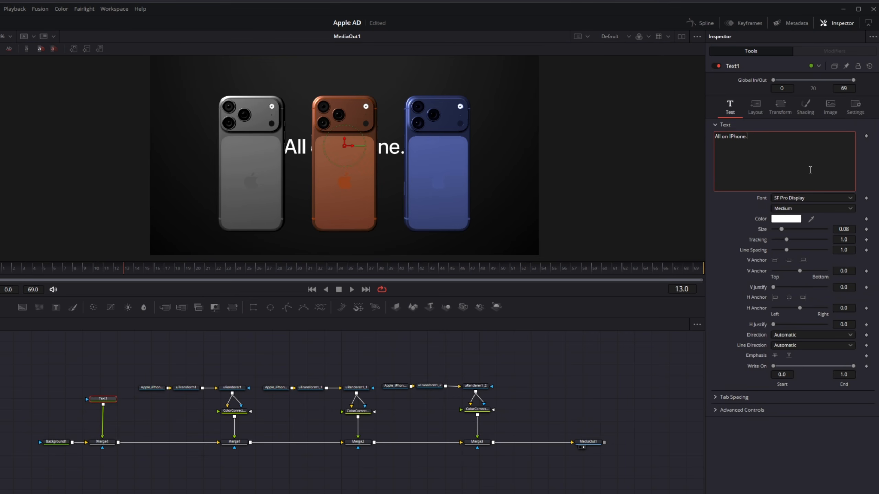
left_click(756, 107)
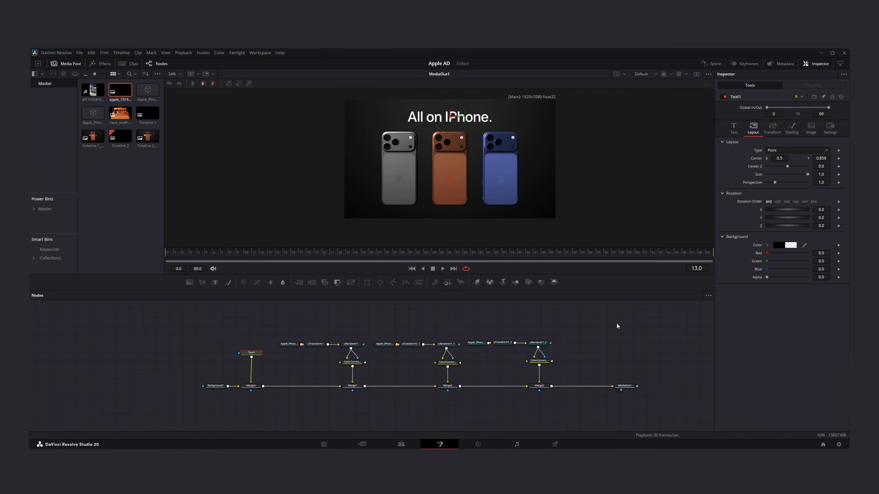
left_click(617, 326)
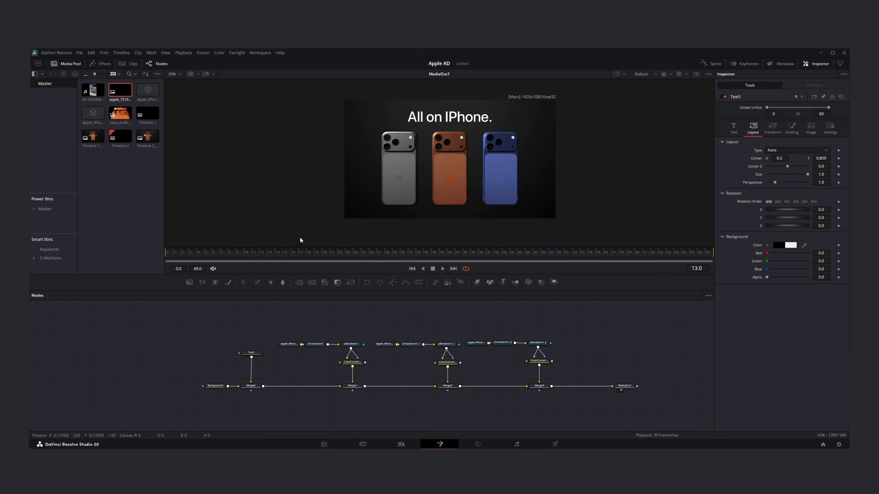
Keyframe the blue phone's Y rotation at 180 on frame 45 and about 207.7 on frame 0, and play the turn
left_click(411, 344)
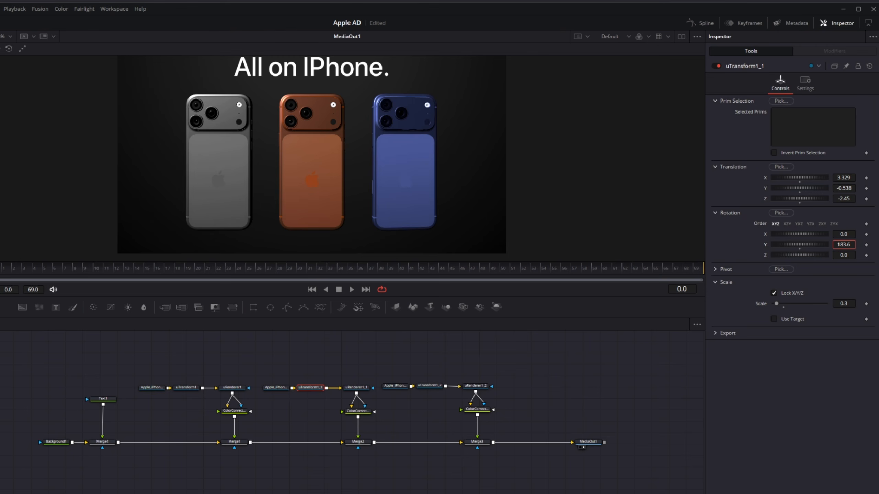
key("Return")
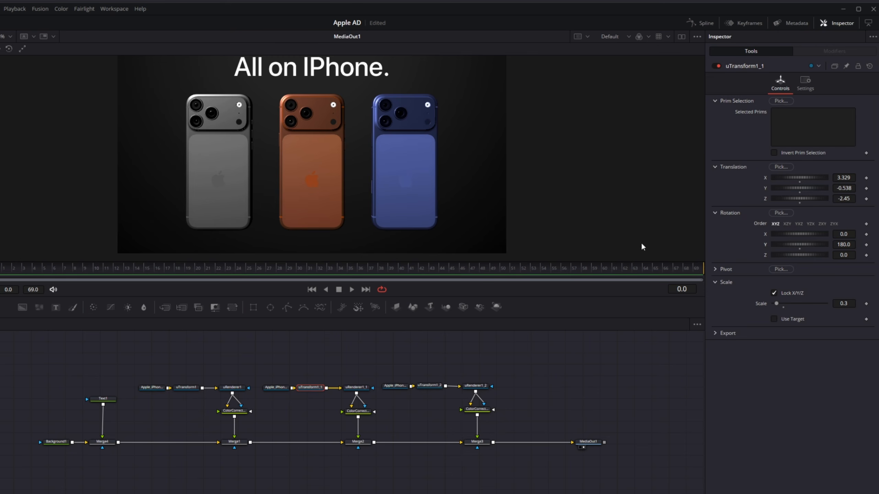
left_click(866, 245)
key("Home")
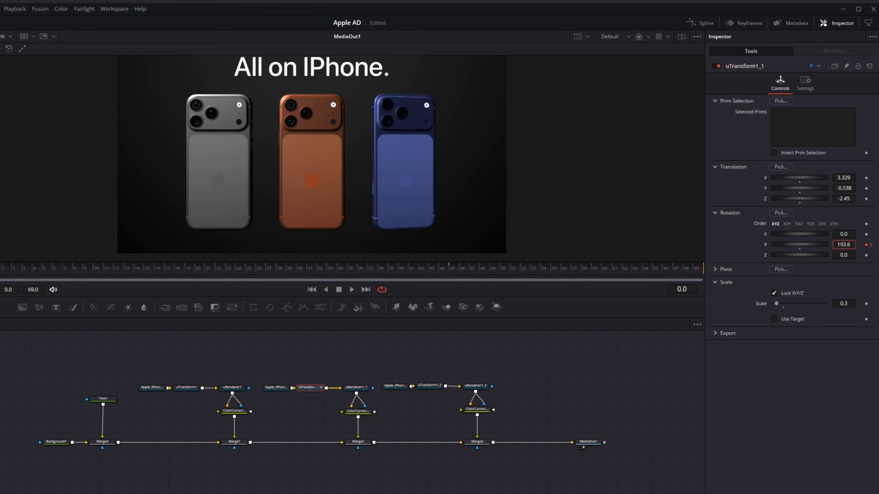
left_click_drag(844, 245, 868, 244)
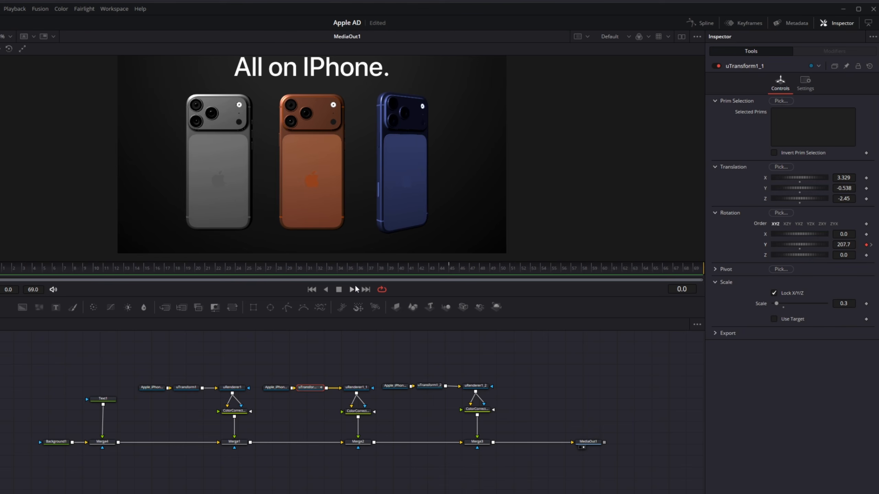
left_click(353, 289)
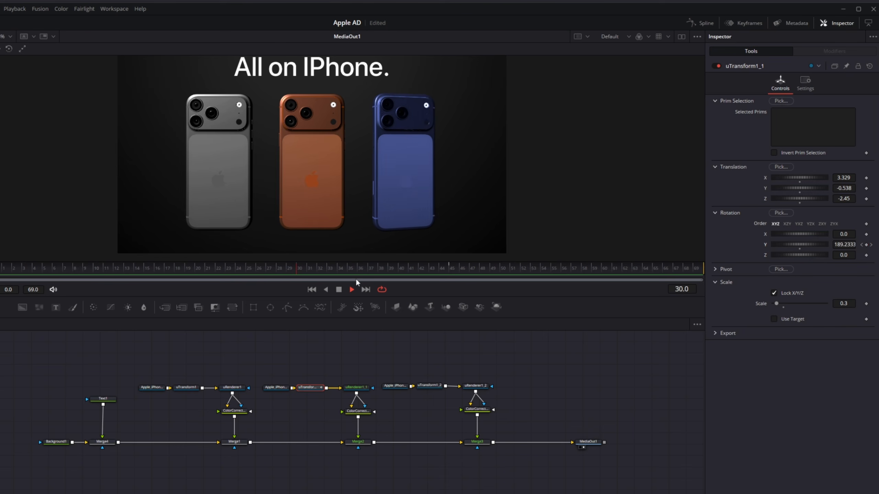
Keyframe the grey phone's Y rotation to turn in from an opposite angle and reach 180 on frame 45
left_click(430, 385)
left_click(866, 245)
left_click_drag(471, 275, 448, 275)
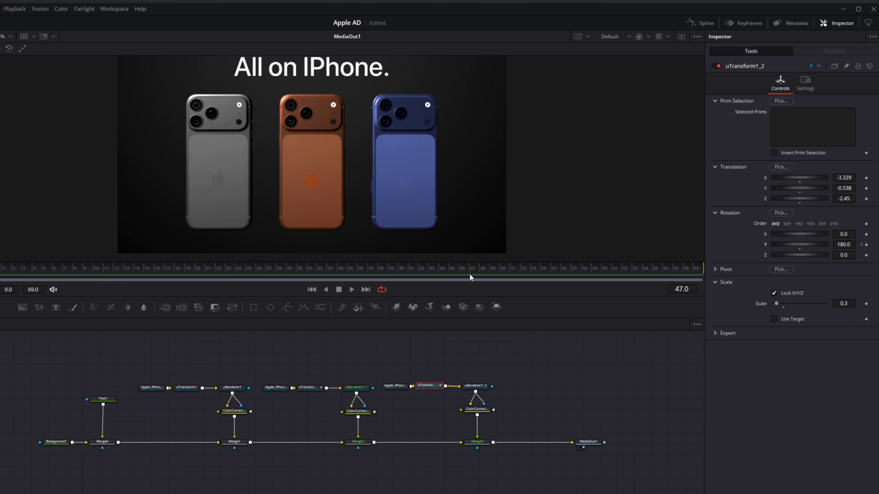
left_click(866, 244)
left_click(862, 244)
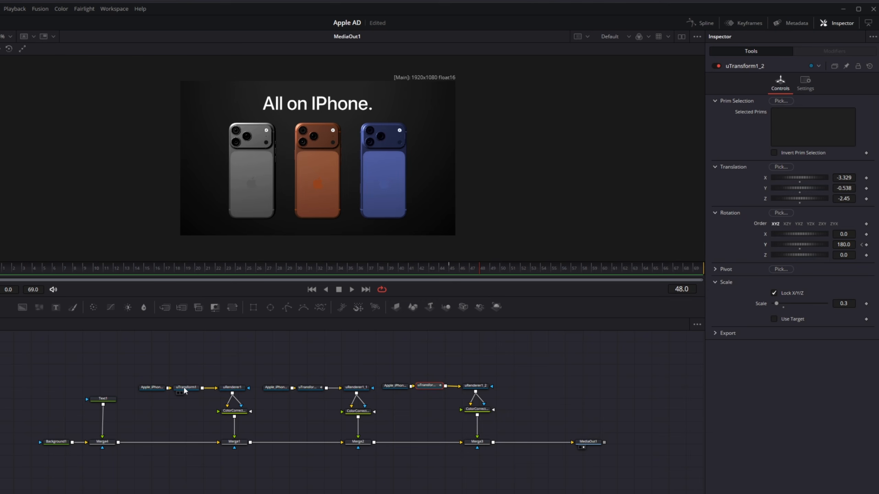
Keyframe the centre phone's Y rotation at 0 on frame 45 and 180 near frame 60
left_click(186, 387)
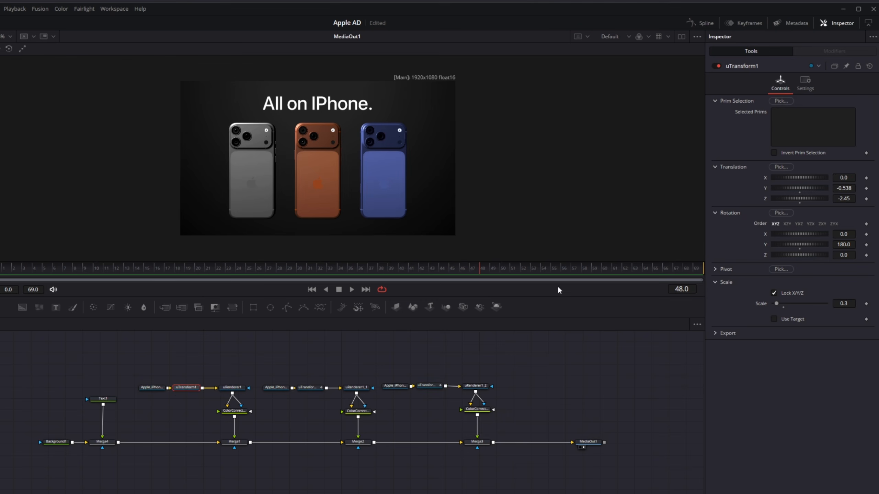
left_click(852, 245)
key("Return")
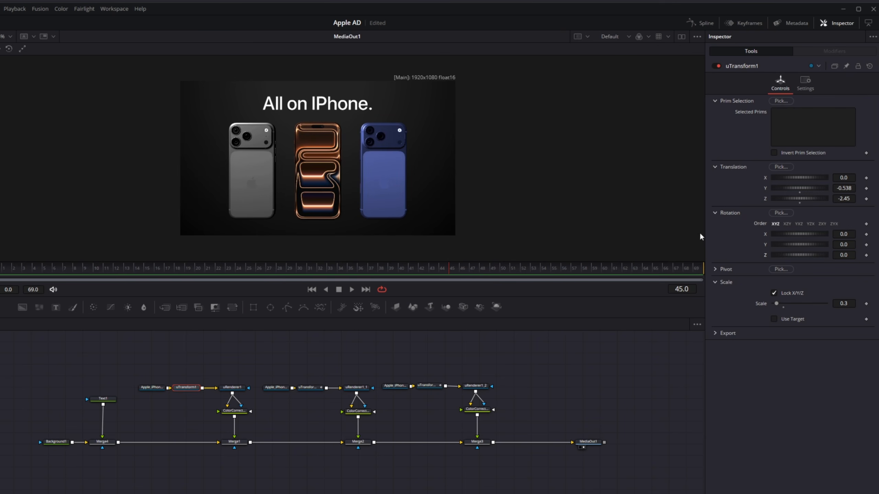
left_click(866, 245)
key("Tab")
left_click_drag(420, 273, 438, 274)
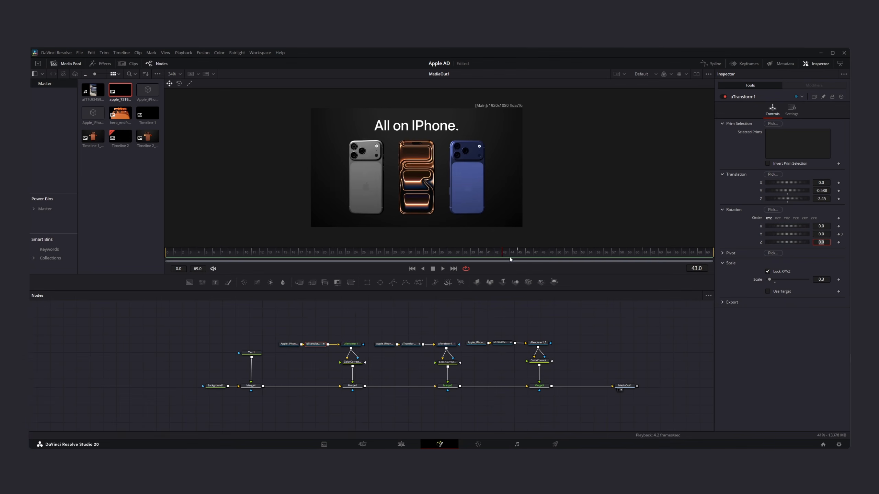
left_click_drag(509, 257, 642, 259)
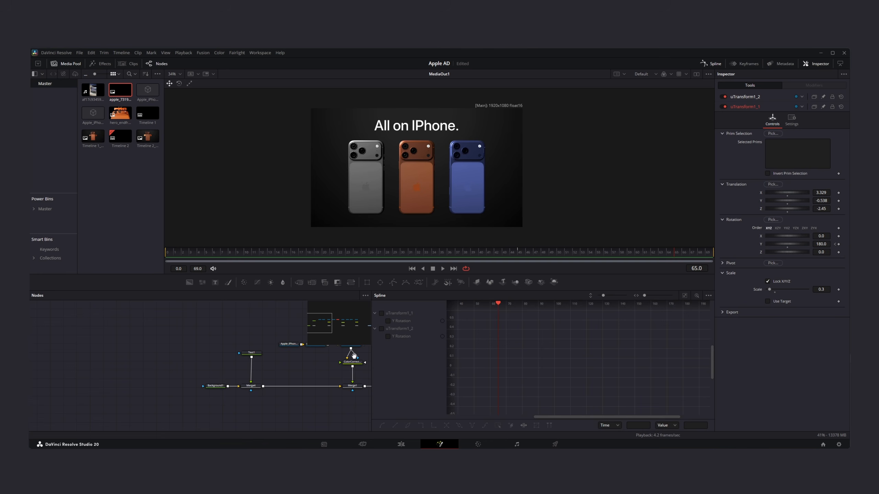
Smooth both outer phones' Y rotation curves and set their ease in to 75.7 and ease out to 21.3
left_click_drag(353, 356, 271, 366)
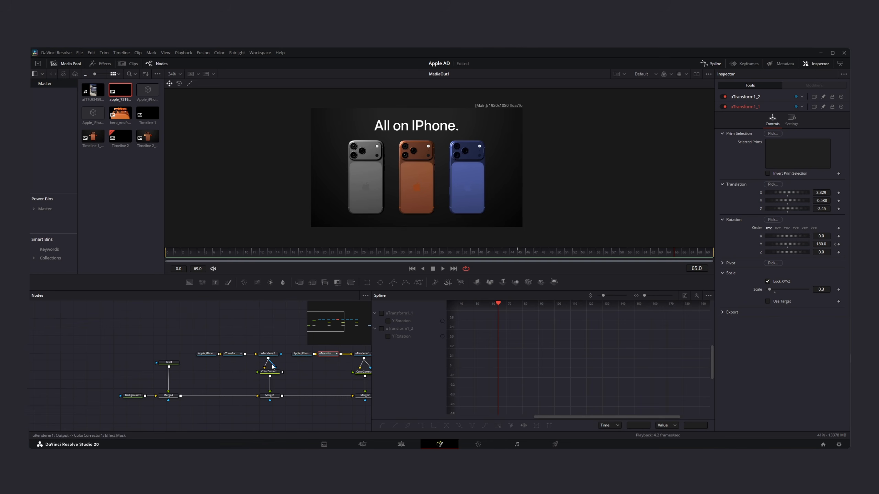
left_click(381, 329)
left_click(683, 295)
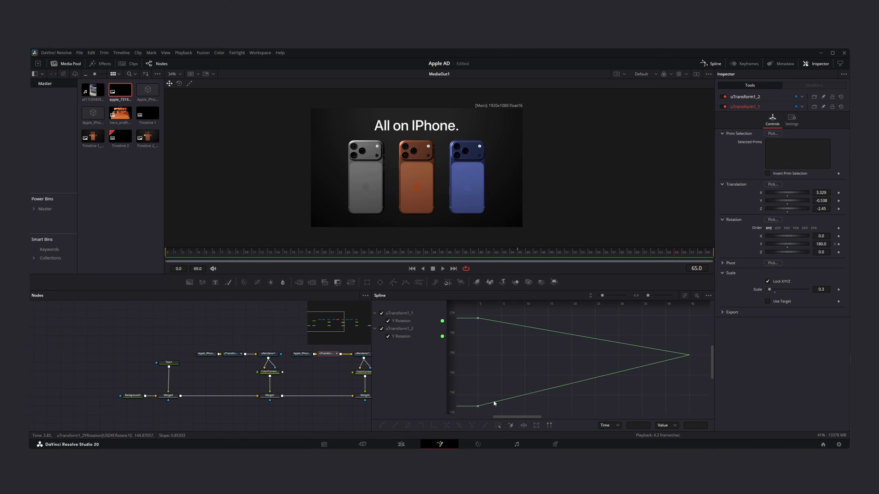
left_click_drag(473, 410, 730, 250)
key("shift+s")
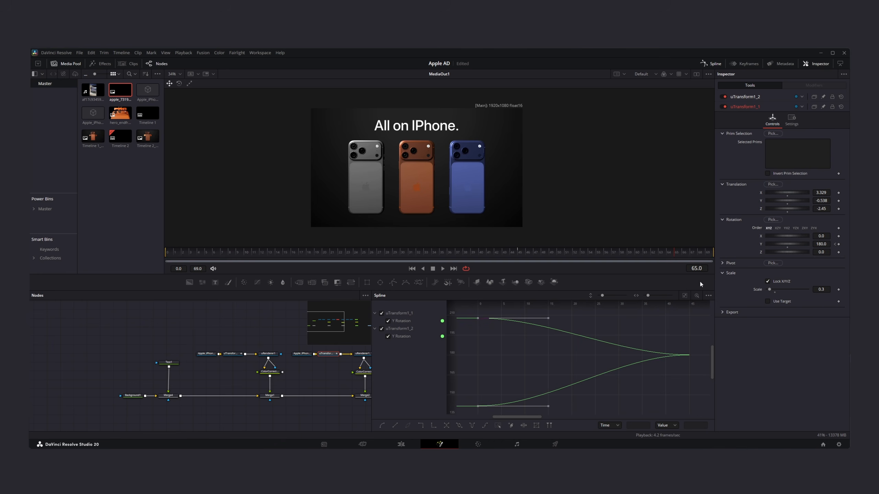
key("t")
left_click_drag(642, 305, 693, 305)
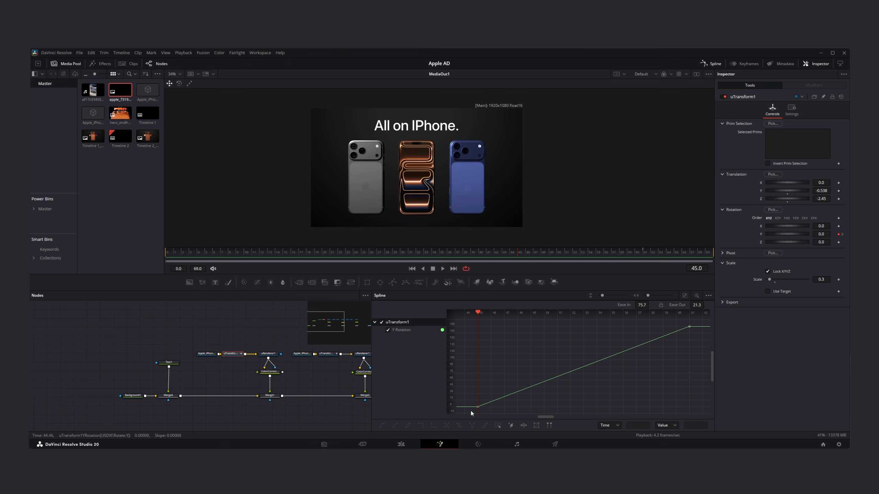
Smooth the centre phone's Y rotation curve and play back the three-phone animation
left_click_drag(471, 411, 792, 281)
key("shift+s")
left_click(441, 269)
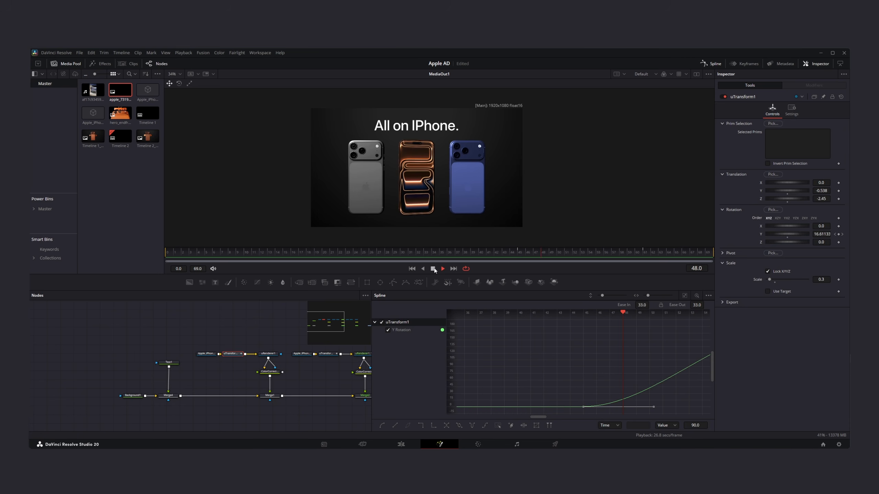
right_click(371, 268)
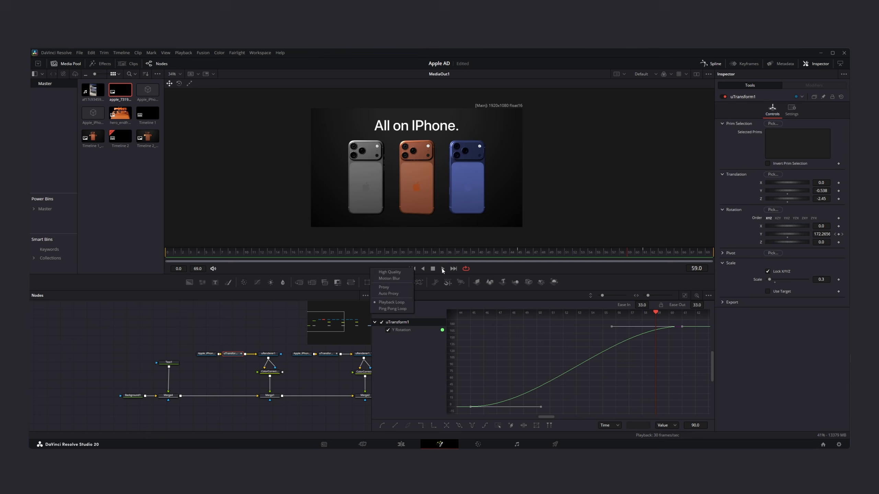
left_click(445, 282)
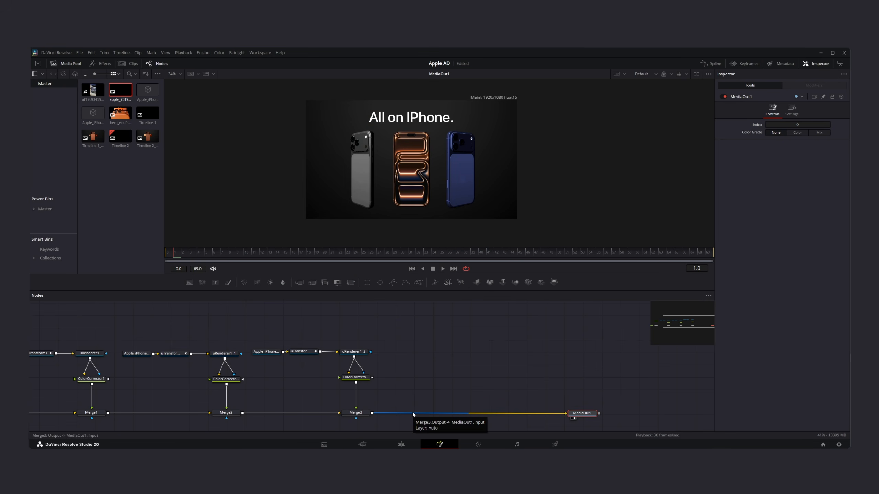
Disconnect Merge3 from MediaOut1 and add an Image Plane 3D node after Merge3
left_click(413, 413)
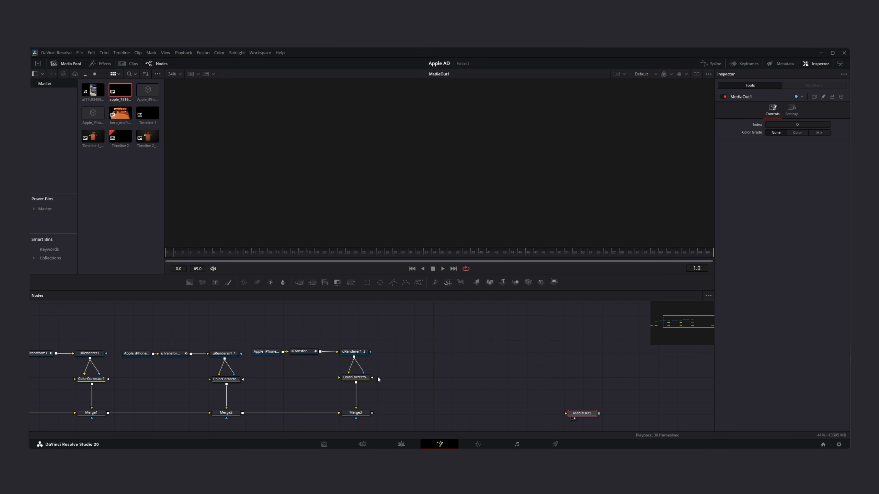
left_click(363, 414)
key("shift+space")
type("trans")
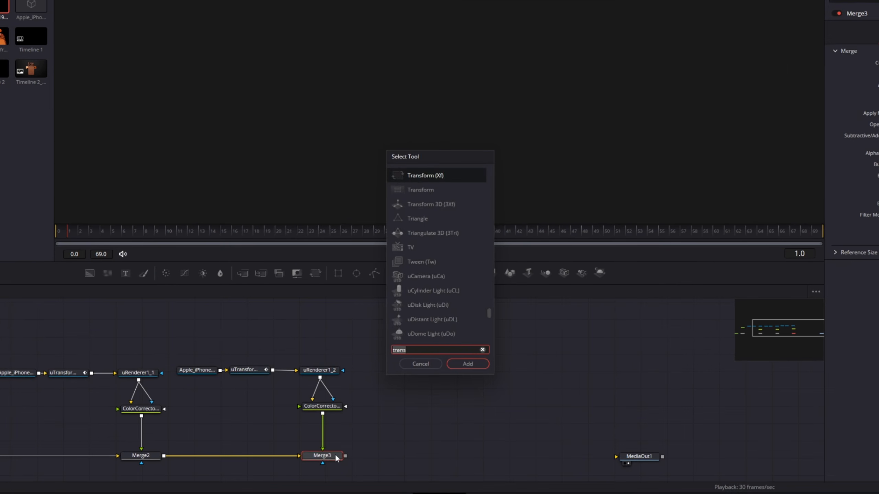
key("BackSpace")
key("BackSpace")
key("BackSpace")
key("BackSpace")
key("BackSpace")
type("im")
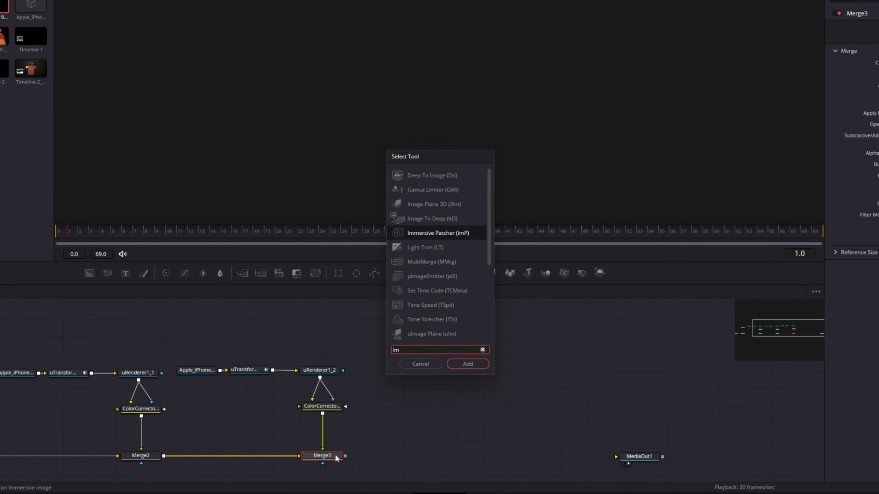
type("a")
key("Return")
Add a Merge 3D and a Renderer 3D after the image plane and connect the renderer to MediaOut1
key("shift+space")
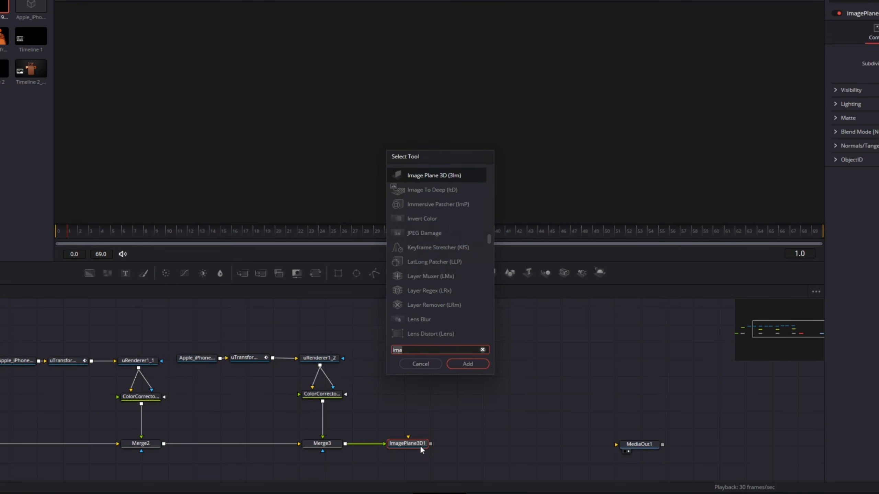
type("merg")
key("Return")
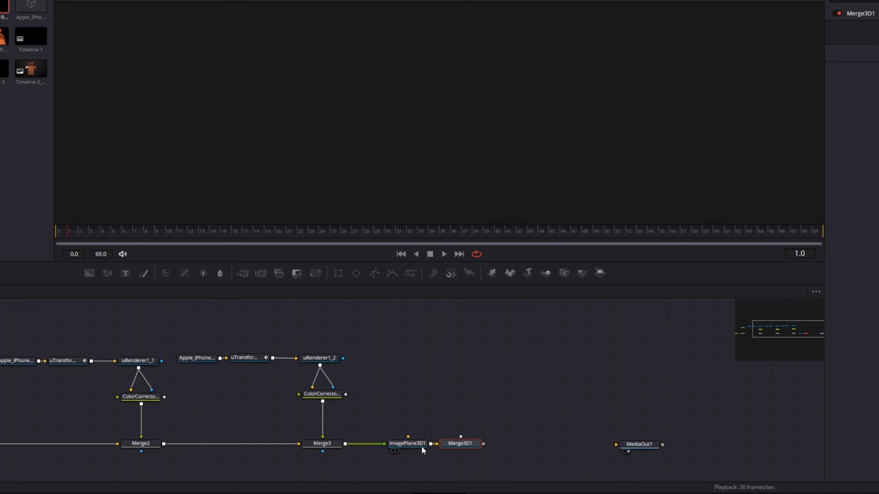
key("shift+space")
type("rend")
key("Return")
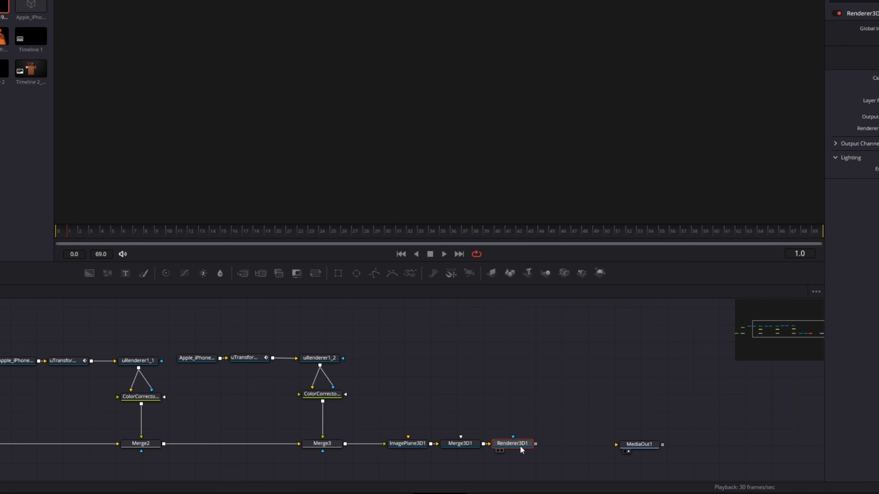
left_click_drag(536, 444, 629, 444)
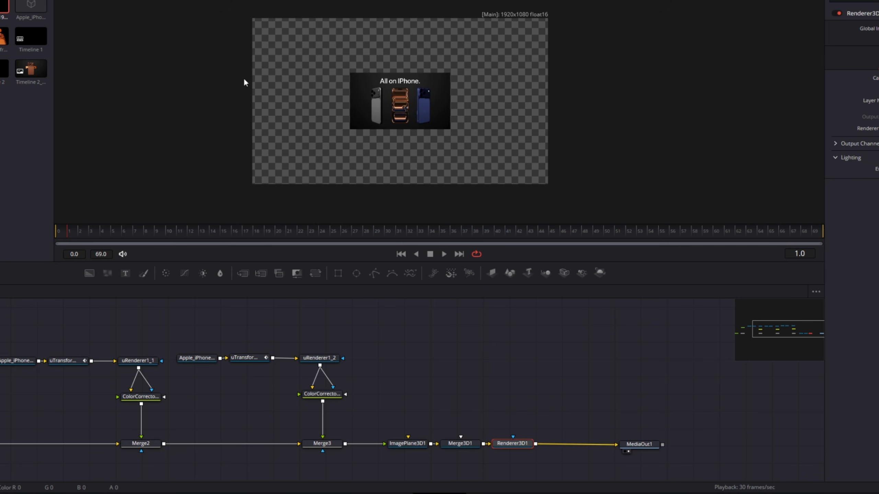
scroll(366, 103, "up", 1)
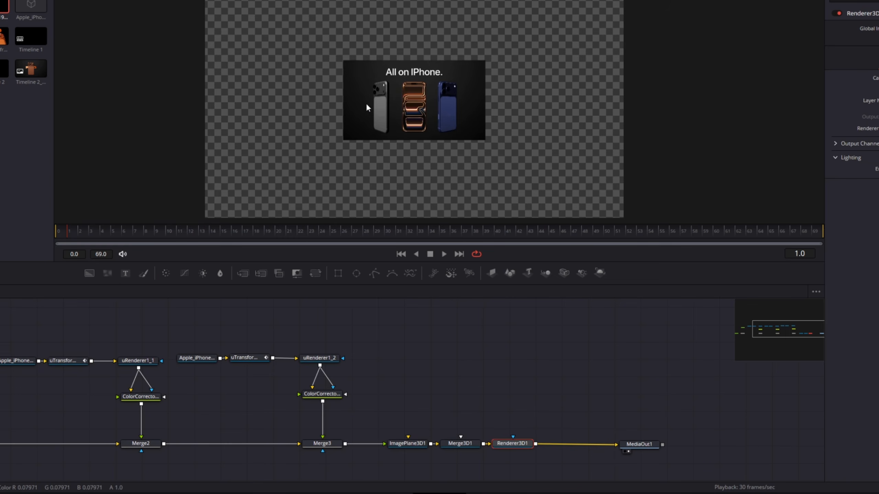
scroll(365, 103, "down", 1)
Add a Camera 3D node, connect it to Merge3D1 and place it directly above that merge
left_click(459, 444)
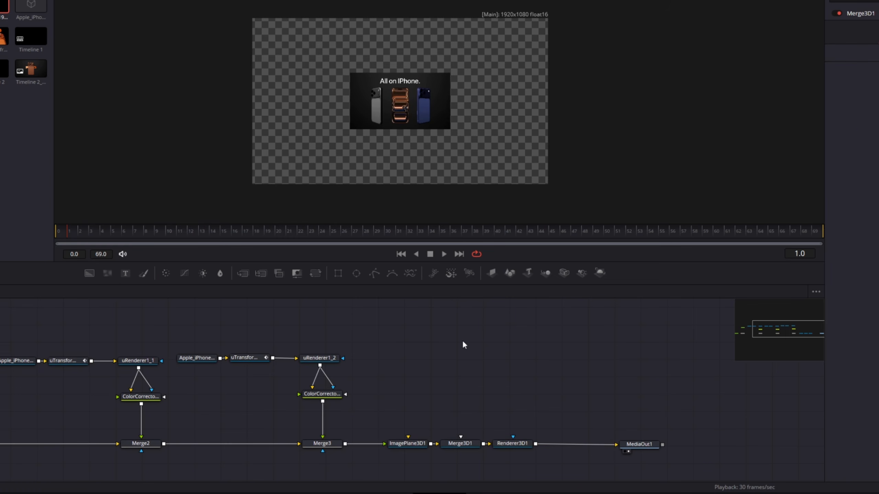
key("shift+space")
type("rend")
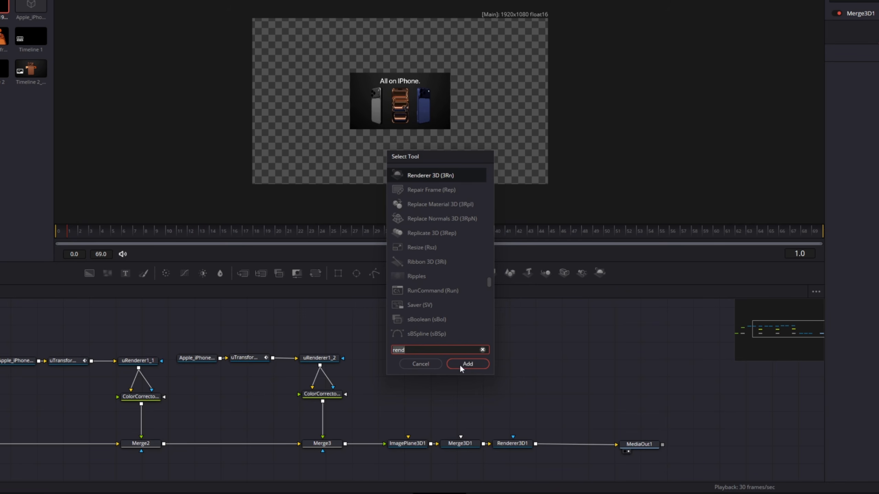
type("cam")
key("Return")
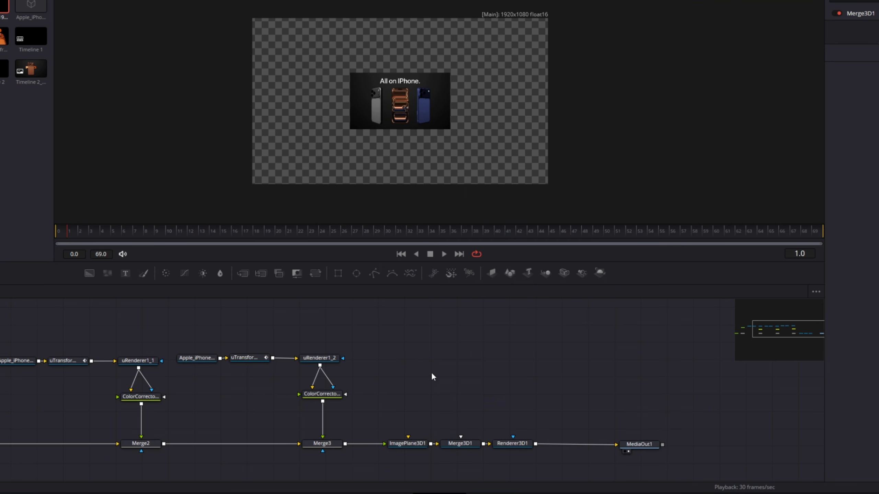
left_click_drag(470, 356, 469, 417)
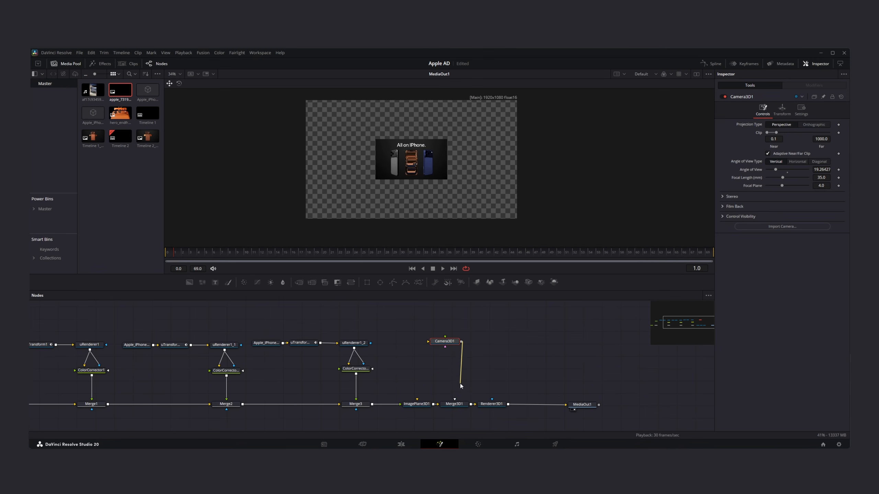
left_click_drag(460, 386, 456, 405)
left_click_drag(449, 343, 458, 362)
Switch to dual viewers and show the Merge3D1 scene in the empty one beside MediaOut1
left_click_drag(452, 164, 573, 144)
left_click(696, 74)
left_click(455, 406)
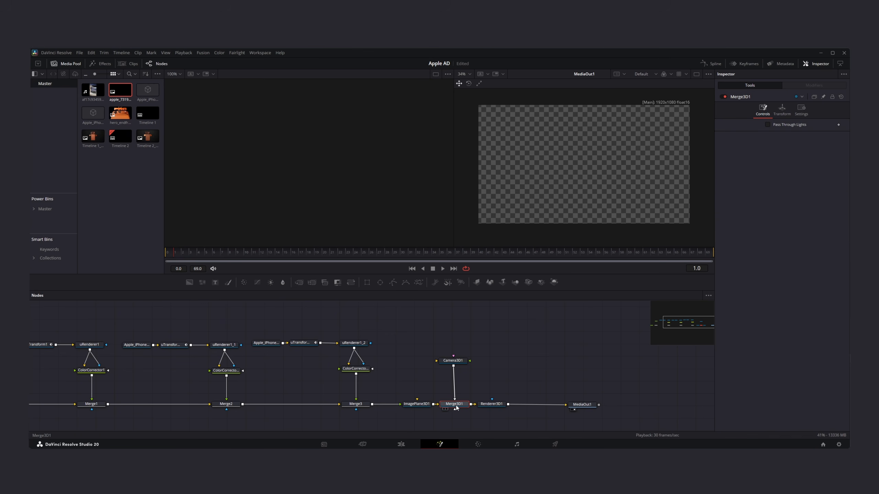
key("1")
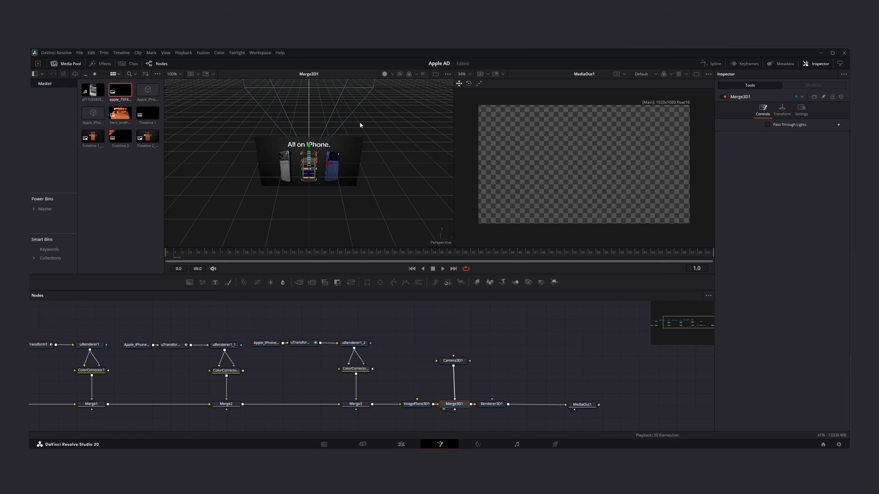
Examine the image plane and camera in the 3D scene from several angles and zoom levels
scroll(305, 166, "down", 3)
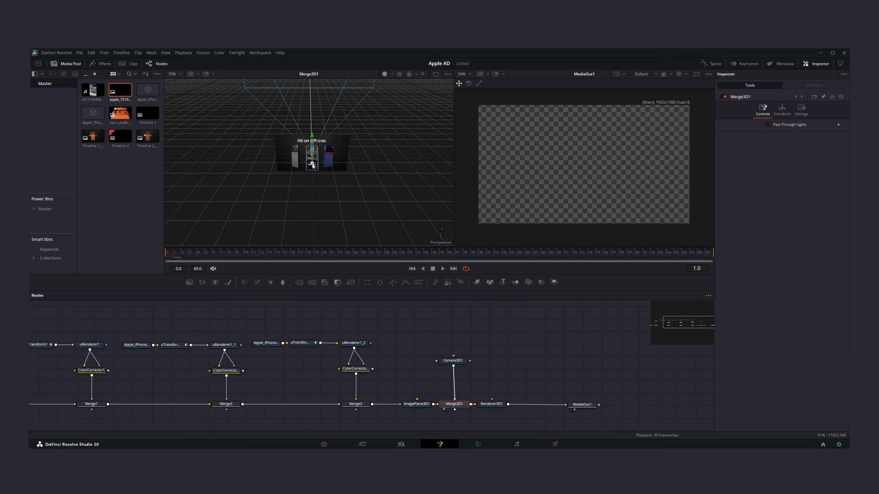
left_click_drag(312, 164, 319, 163)
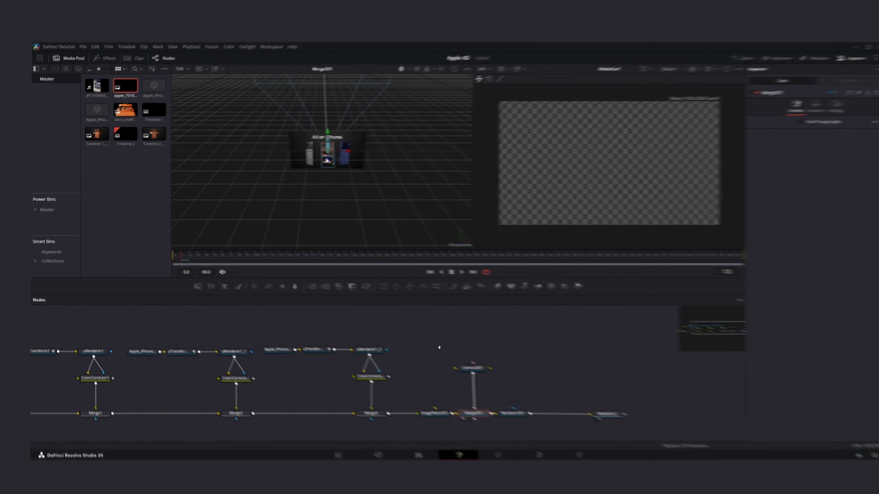
scroll(319, 166, "up", 5)
mouse_move(447, 189)
left_mouse_down()
mouse_move(463, 193)
mouse_move(439, 158)
mouse_move(402, 208)
mouse_move(470, 198)
mouse_move(445, 190)
left_mouse_up()
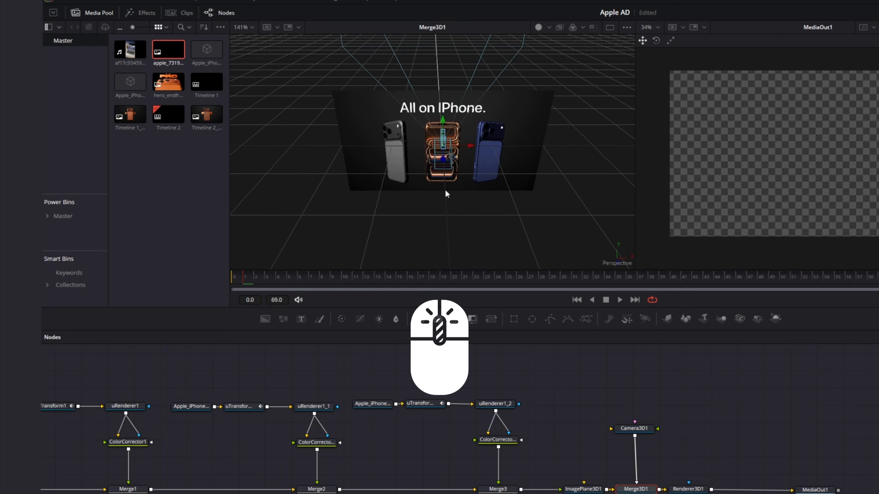
scroll(449, 139, "down", 3)
left_click_drag(438, 134, 431, 163)
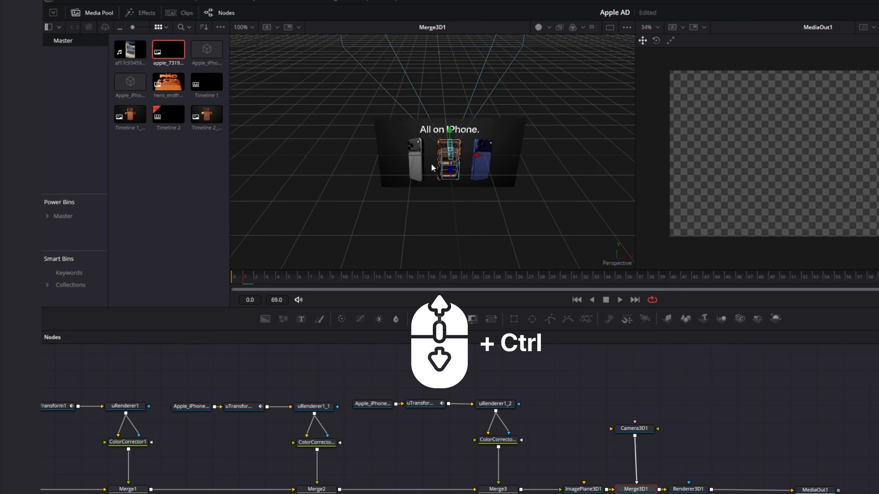
scroll(429, 154, "up", 3)
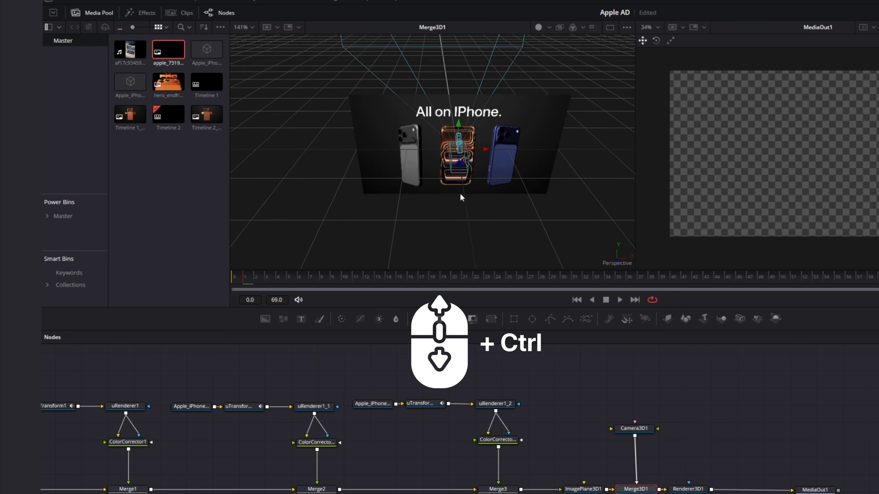
left_click_drag(460, 192, 552, 149)
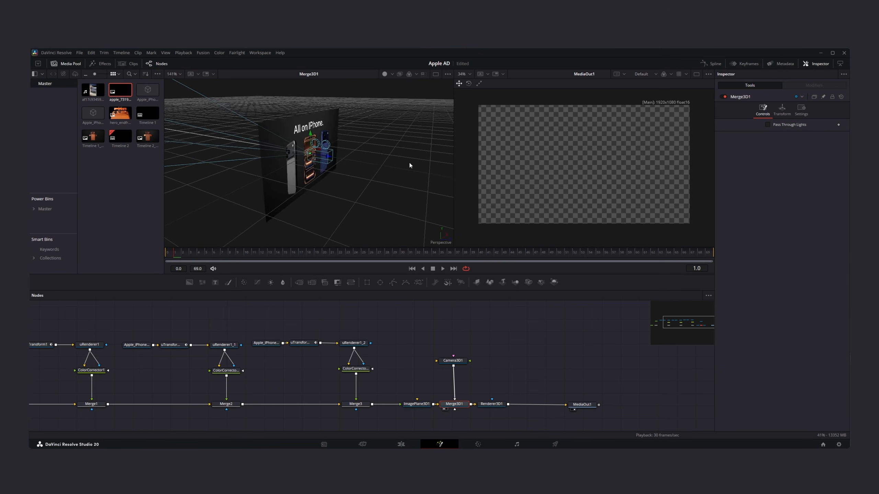
scroll(387, 169, "down", 3)
Pull Camera3D1 back along Z to about 1.62 so the title and all three phones fit the frame
left_click(457, 361)
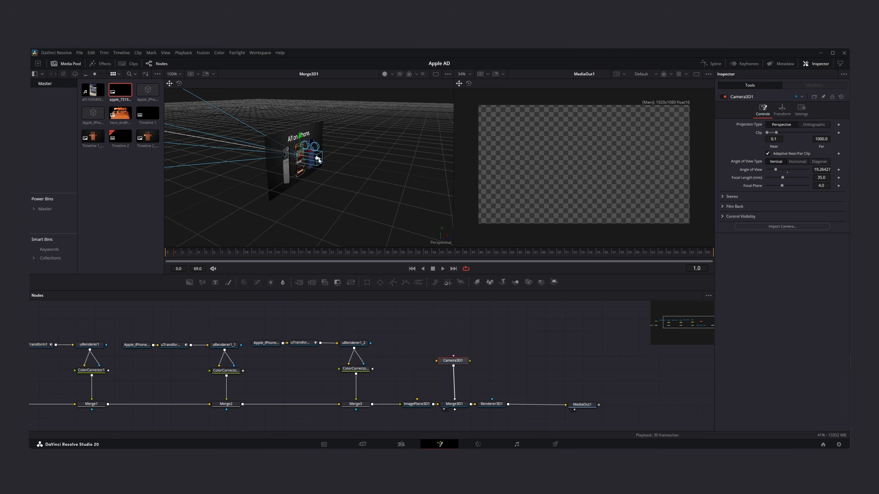
left_click_drag(319, 160, 403, 181)
left_click(786, 114)
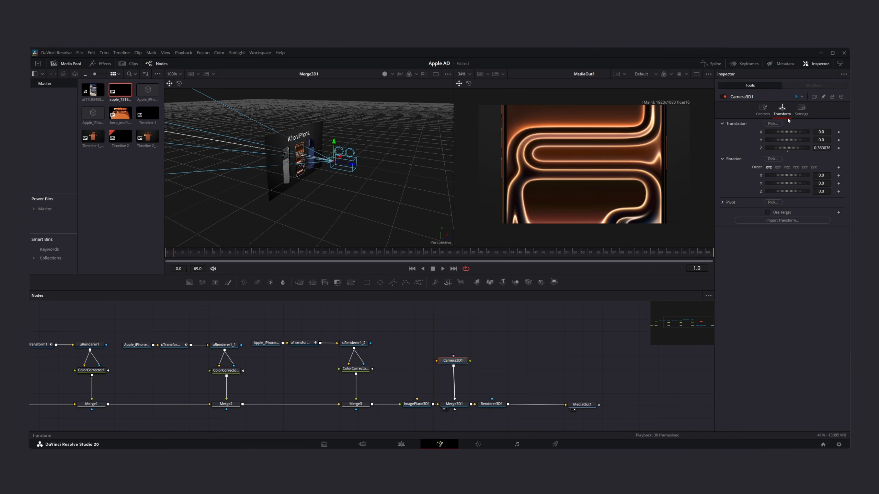
left_click_drag(817, 147, 855, 148)
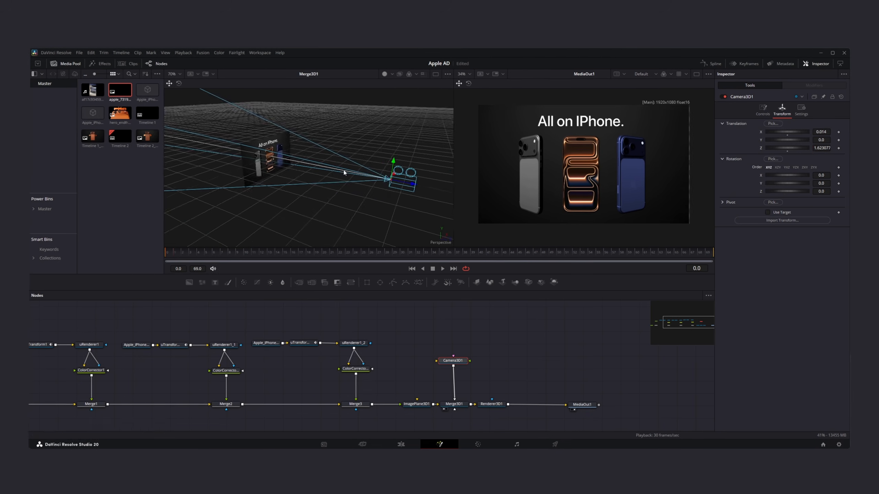
Try shifting and rotating the camera, return its X translation and rotations to 0, and enable Use Target
left_click_drag(821, 132, 846, 123)
mouse_move(846, 169)
left_mouse_down()
mouse_move(822, 170)
mouse_move(873, 170)
mouse_move(846, 178)
left_mouse_up()
mouse_move(845, 190)
left_mouse_down()
mouse_move(877, 189)
mouse_move(861, 190)
left_mouse_up()
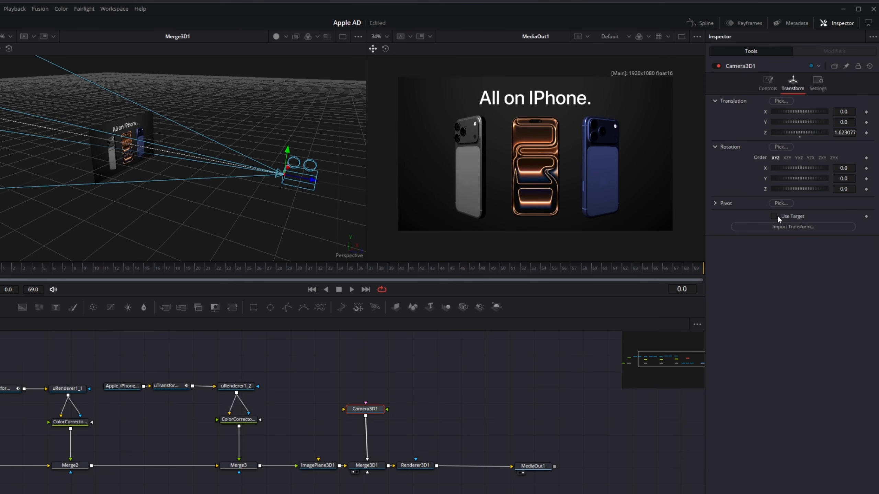
left_click(774, 216)
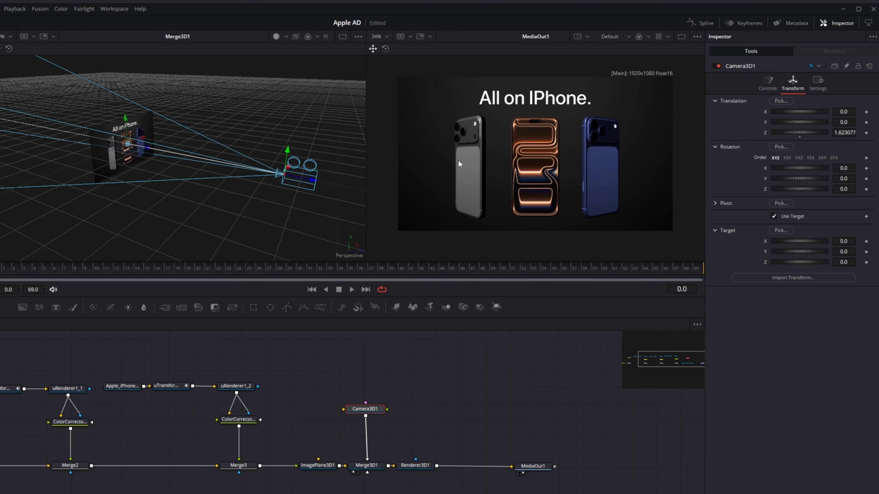
Try out rotating the camera and offsetting its target on X and Y, and reset these values to 0
mouse_move(843, 170)
left_mouse_down()
mouse_move(830, 169)
mouse_move(858, 169)
mouse_move(833, 170)
mouse_move(839, 179)
mouse_move(831, 179)
left_mouse_up()
double_click(765, 169)
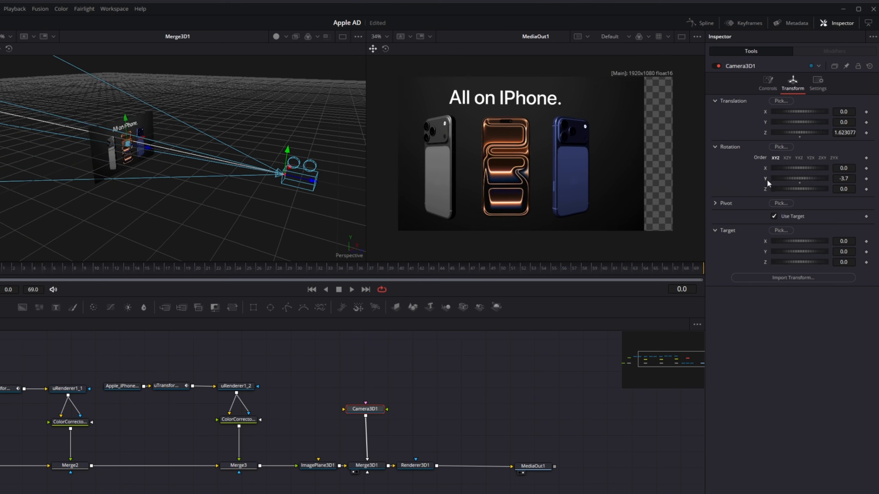
double_click(766, 179)
left_click_drag(843, 241, 860, 241)
left_click_drag(843, 252, 856, 252)
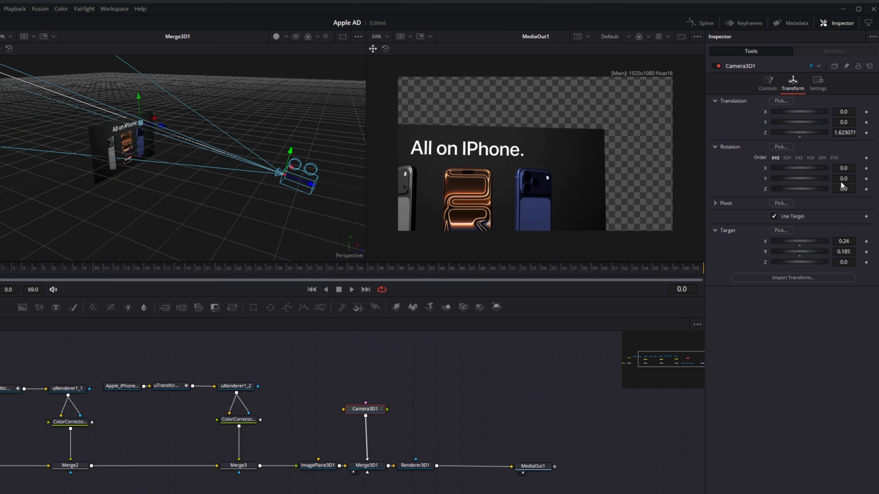
left_click_drag(842, 179, 814, 168)
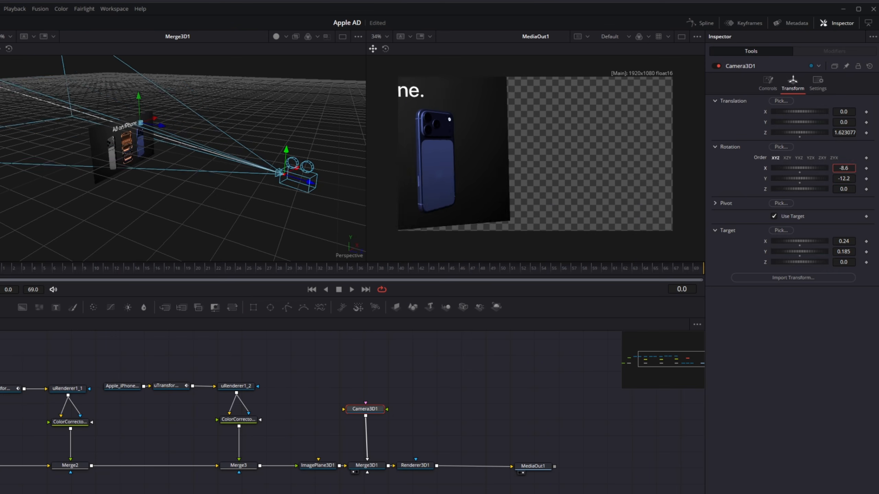
double_click(765, 168)
double_click(765, 178)
double_click(764, 242)
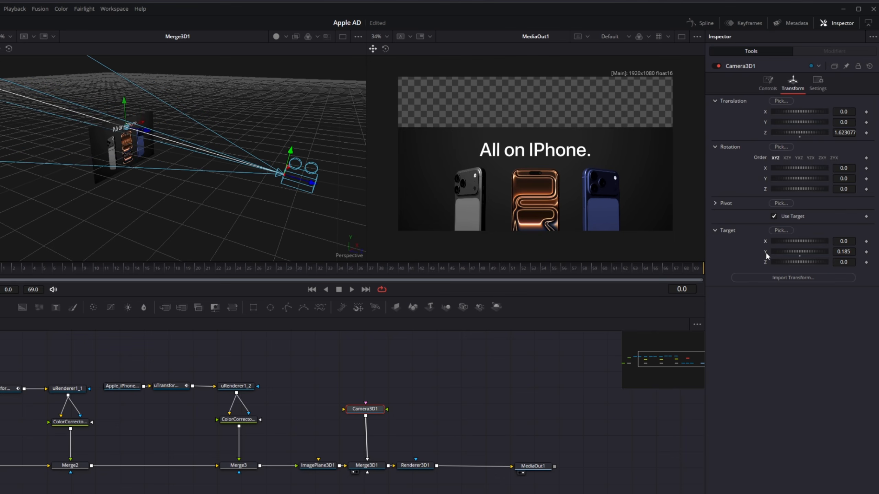
double_click(766, 252)
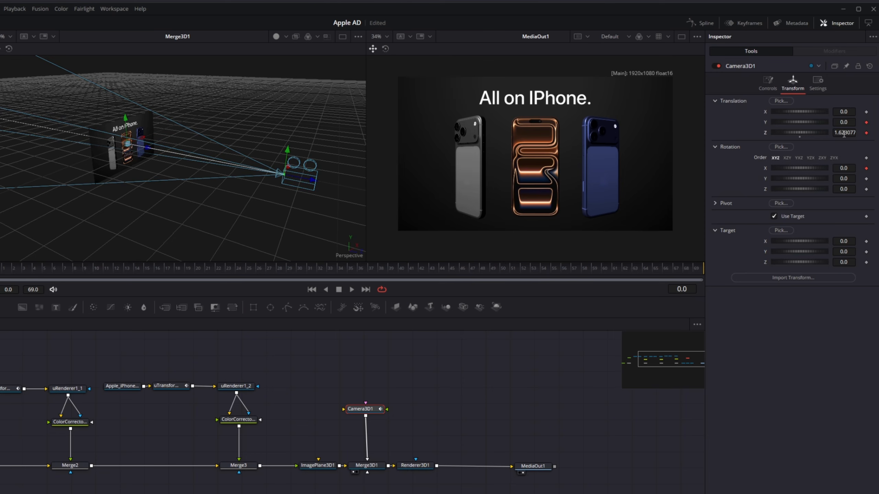
At frame 0, set the keyframed camera to Y translation -0.352, Z translation about 0.903 and X rotation 5.3
left_click_drag(844, 133, 832, 134)
left_click_drag(843, 122, 837, 123)
left_click_drag(843, 168, 854, 168)
left_click_drag(843, 133, 839, 133)
left_click_drag(843, 122, 852, 122)
left_click_drag(843, 168, 851, 168)
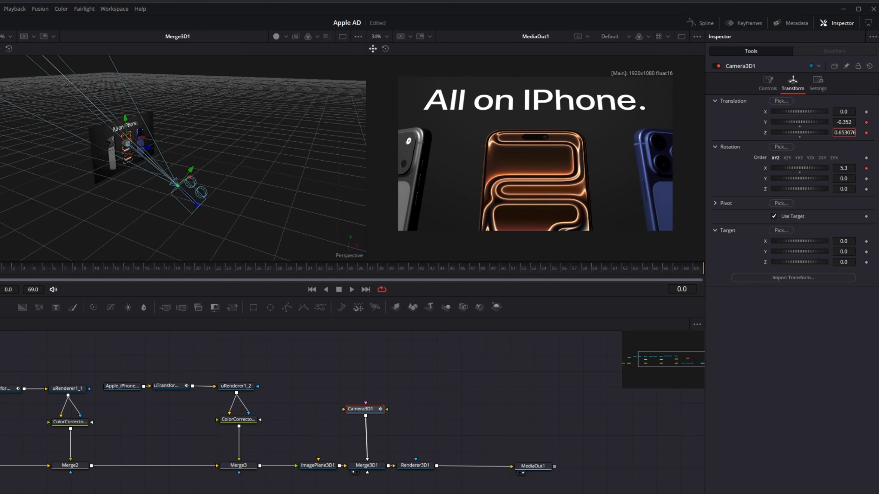
left_click_drag(844, 133, 851, 133)
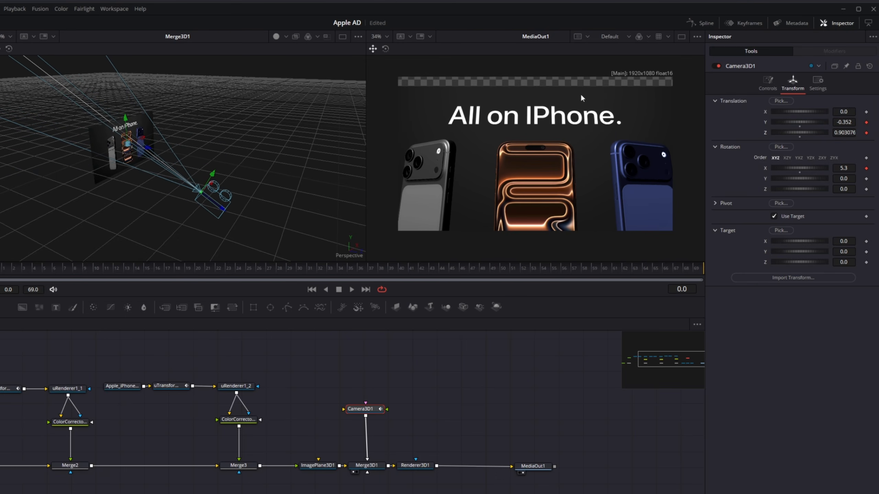
Detach Background1 from Merge4 and feed that merge with a new solid-colour Background node at alpha 0
left_click(89, 399)
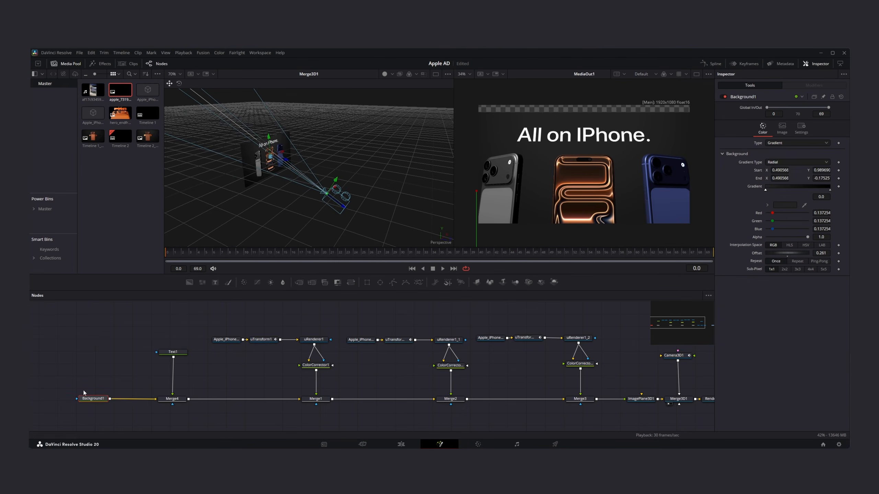
left_click(139, 400)
left_click_drag(189, 282, 231, 402)
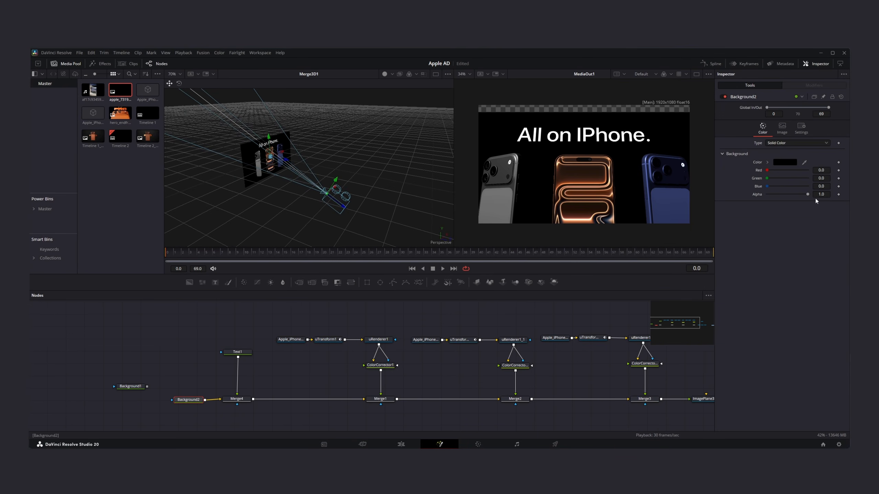
left_click_drag(807, 194, 767, 194)
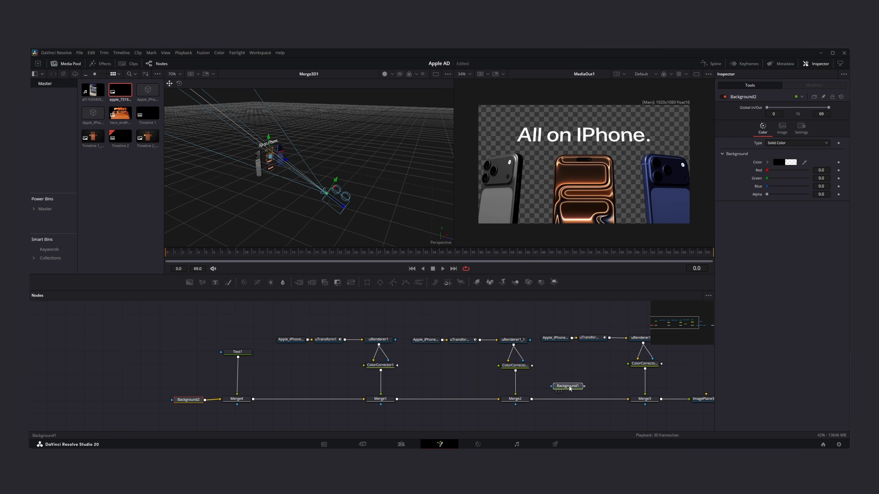
Move Background1 near Renderer3D1, merge it with the renderer output and swap the merge inputs so it sits behind
left_click_drag(570, 389, 351, 380)
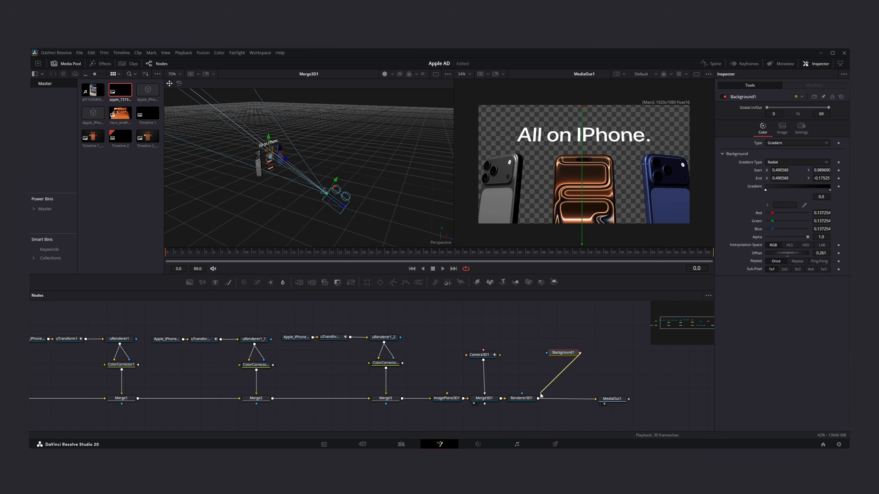
left_click_drag(538, 400, 540, 400)
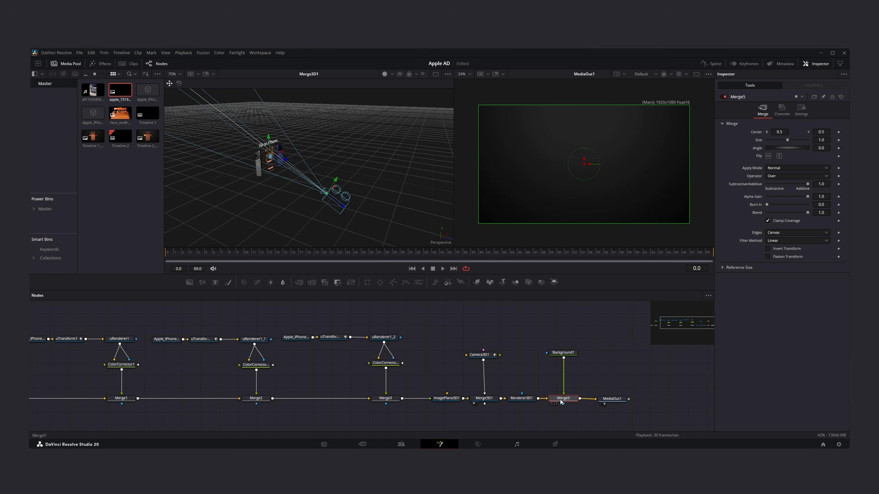
right_click(561, 401)
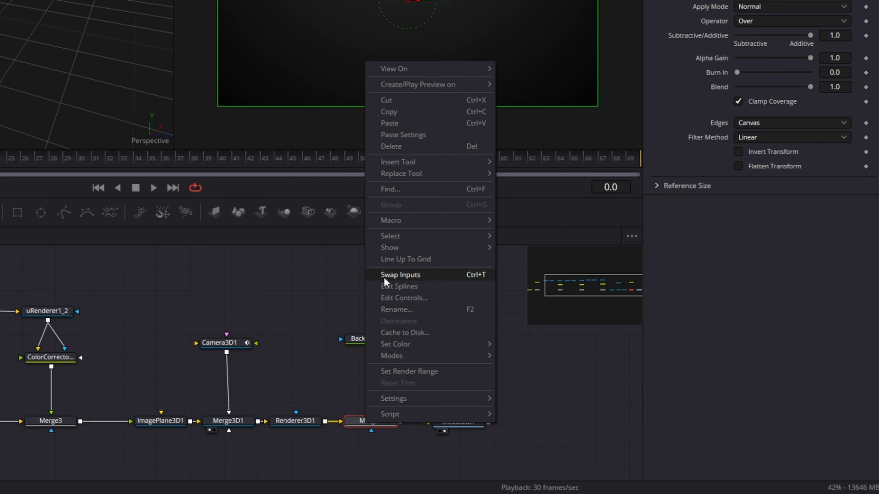
left_click(421, 276)
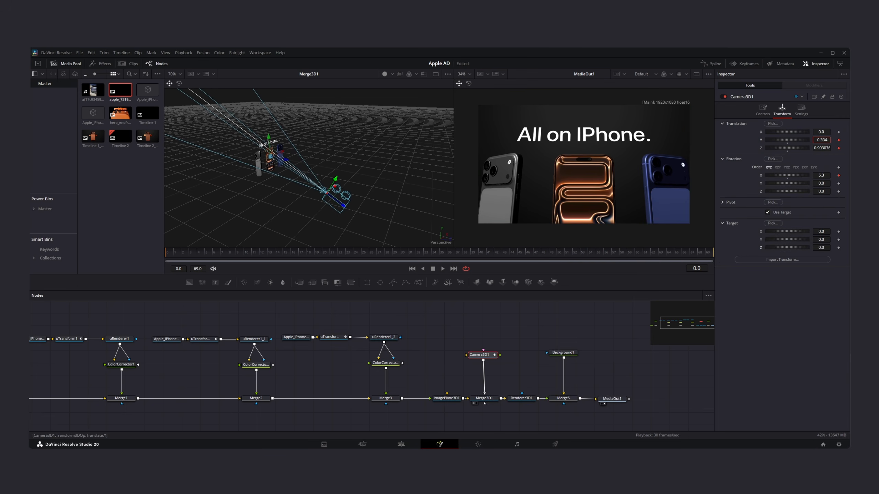
Refine the camera's starting pose to Y translation -0.342, Z translation about 0.733 and X rotation 4.2
left_click_drag(821, 140, 813, 140)
mouse_move(822, 148)
left_mouse_down()
mouse_move(832, 148)
mouse_move(817, 148)
left_mouse_up()
left_click_drag(821, 140, 829, 140)
left_click_drag(821, 175, 818, 149)
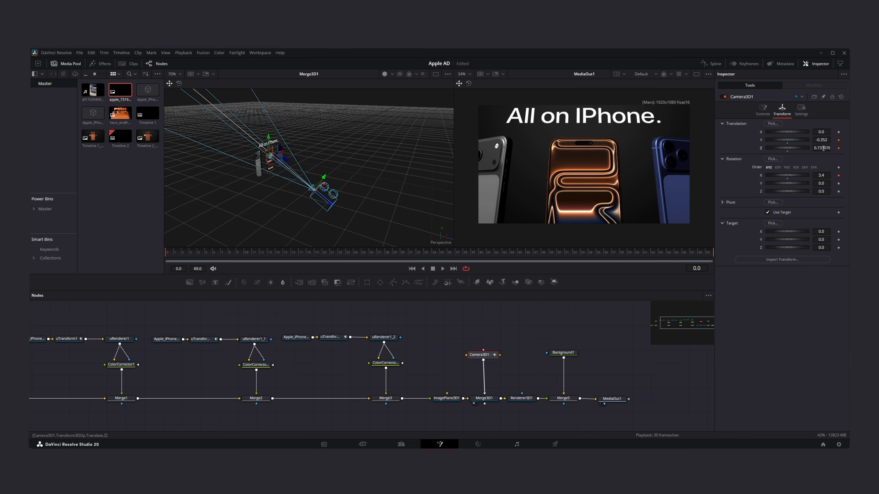
At frame 69, set the camera's X rotation and Y translation to 0 and Z translation to about 1.513, and play the animation
key("space")
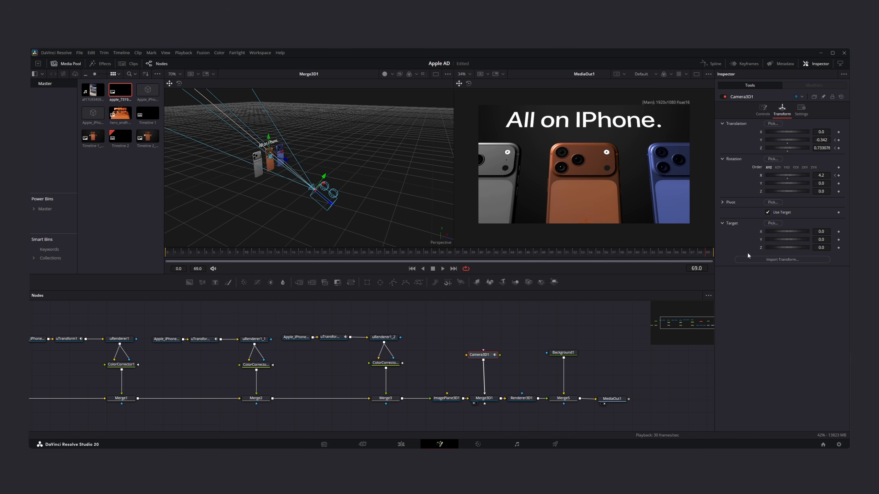
type("0")
left_click(820, 140)
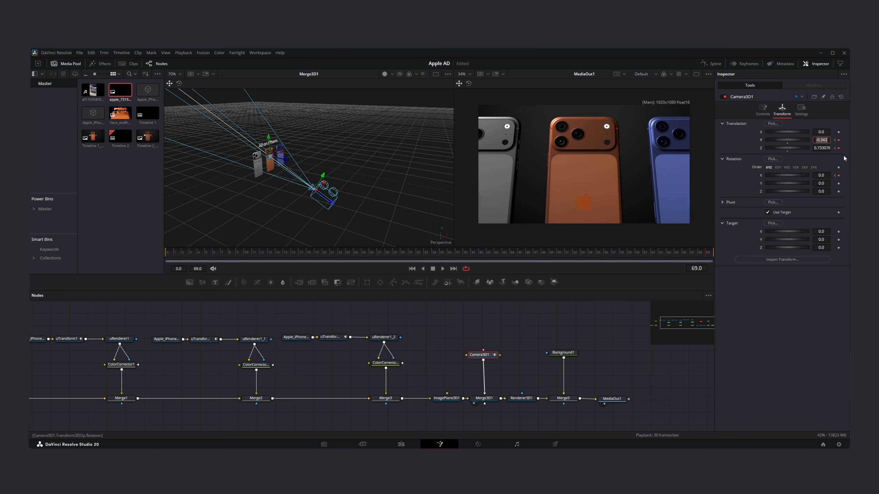
key("Return")
left_click_drag(821, 148, 845, 148)
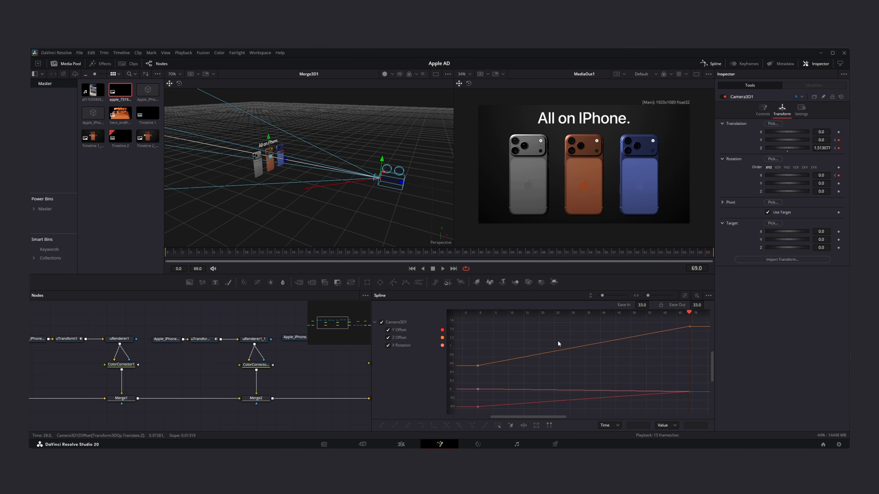
left_click(442, 269)
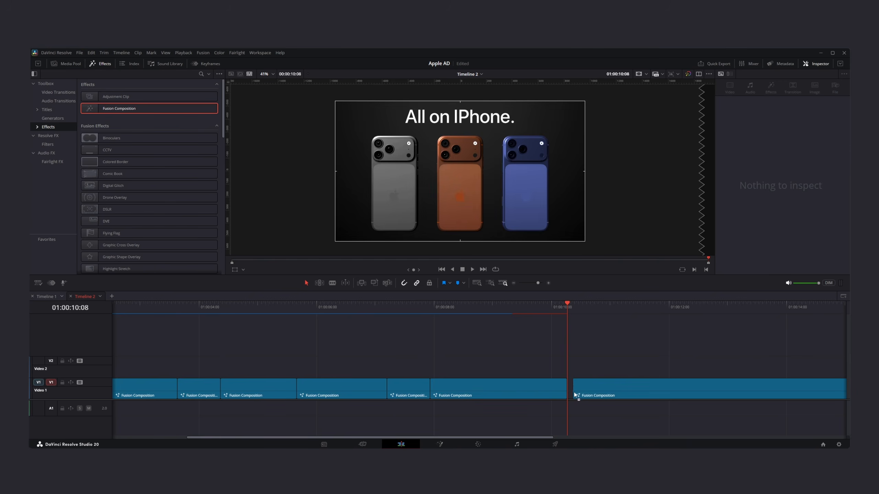
In the following Fusion Composition, reuse the Apple logo nodes from the iPhone 17 PRO title and merge them over a black background
left_click(543, 380)
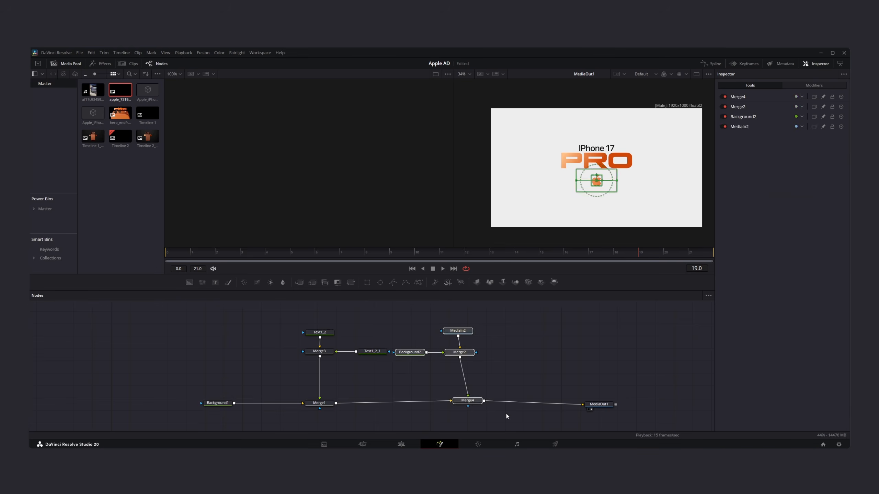
left_click_drag(352, 341, 285, 389)
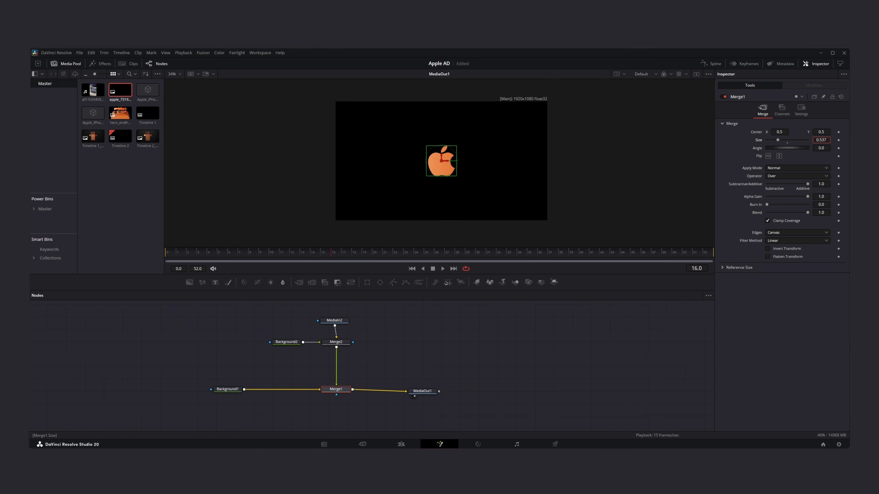